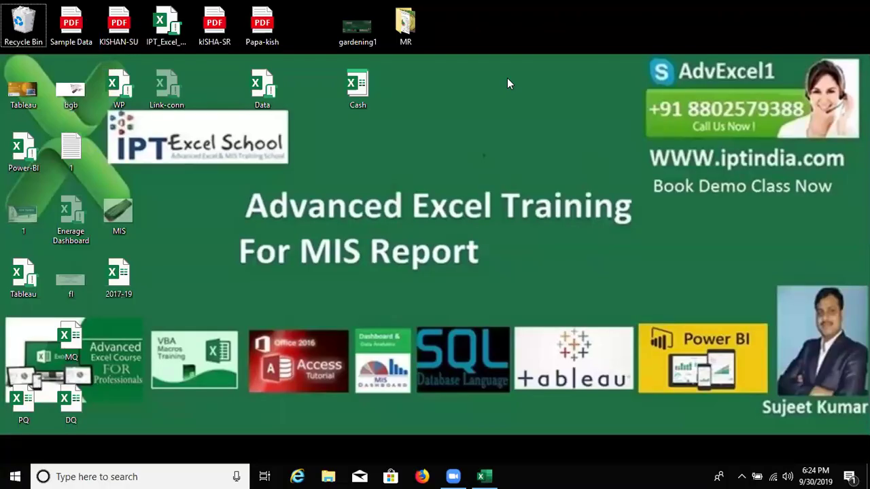
# Restore the blank Book1 workbook, move to cell C2, and show the Home ribbon commands
pyautogui.click(483, 477)
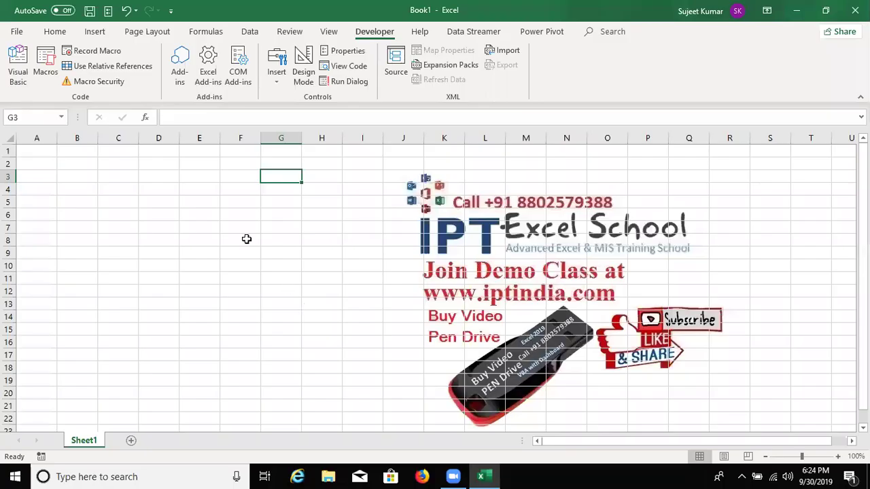
pyautogui.moveTo(182, 187); pyautogui.dragTo(175, 187)
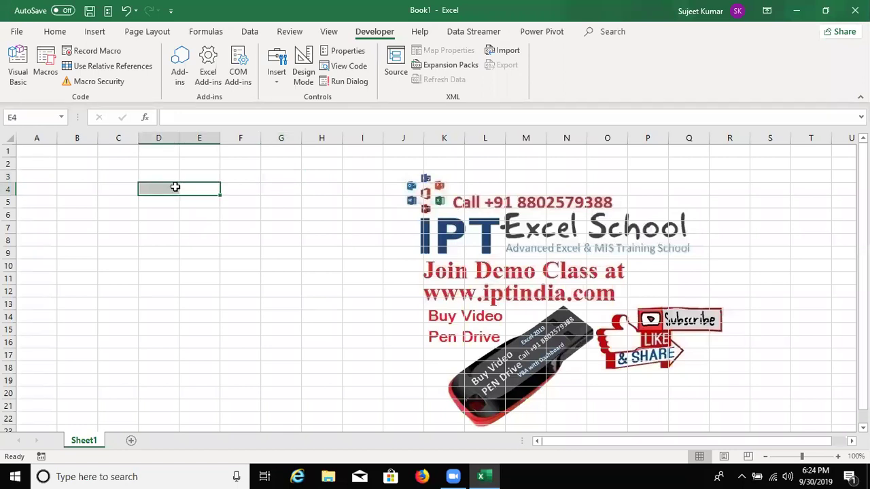
pyautogui.press('Up')
pyautogui.press('Up')
pyautogui.press('Left')
pyautogui.press('Left')
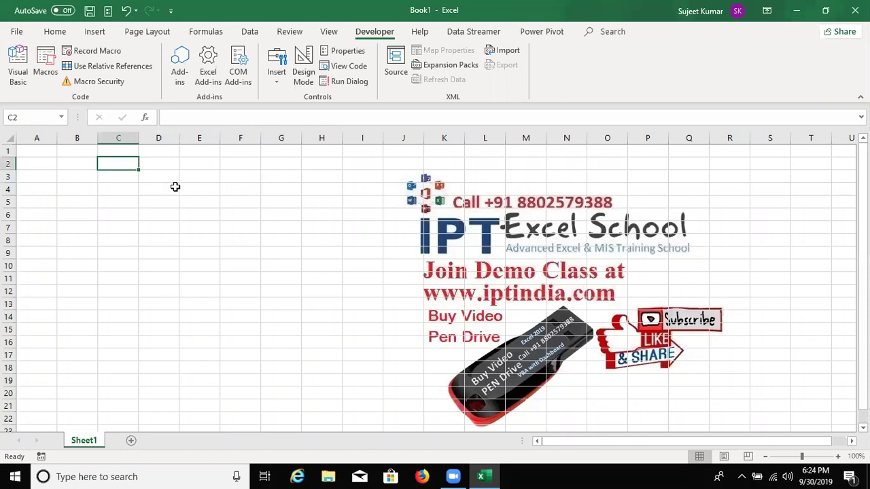
pyautogui.press('Left')
pyautogui.press('Up')
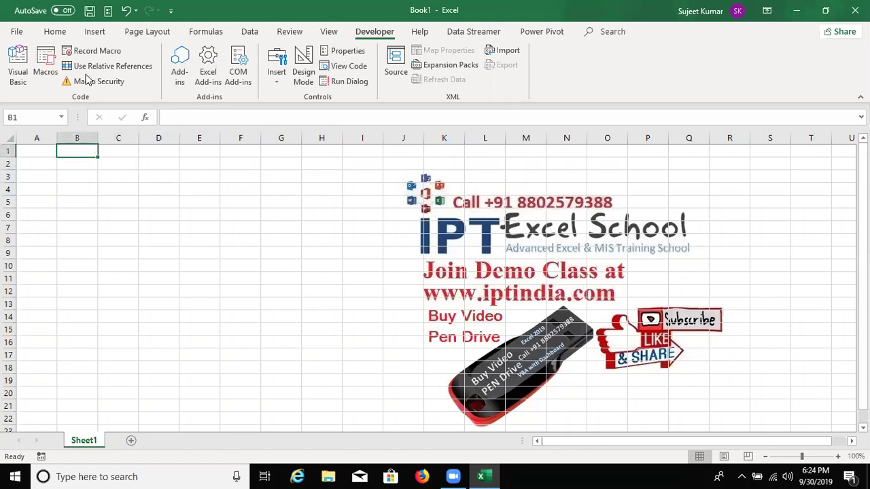
pyautogui.click(55, 32)
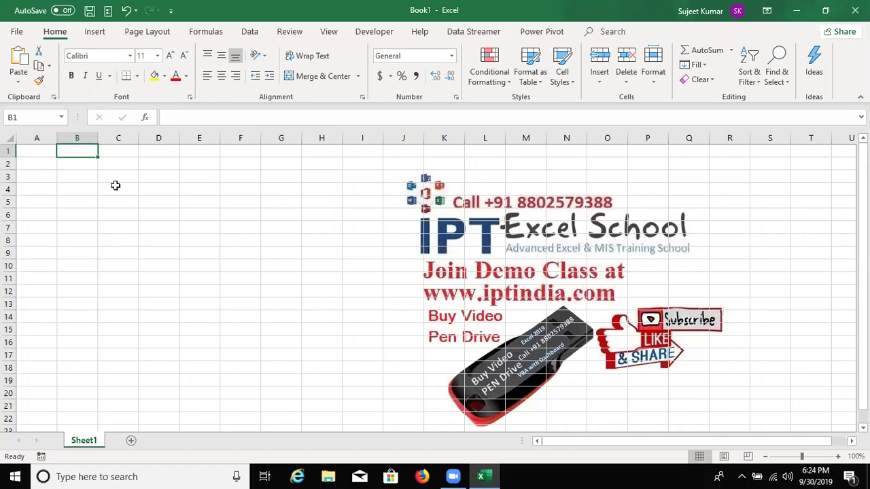
# Type the Chq heading in A1 with cheque numbers 1336 and 1236 below it
pyautogui.press('Left')
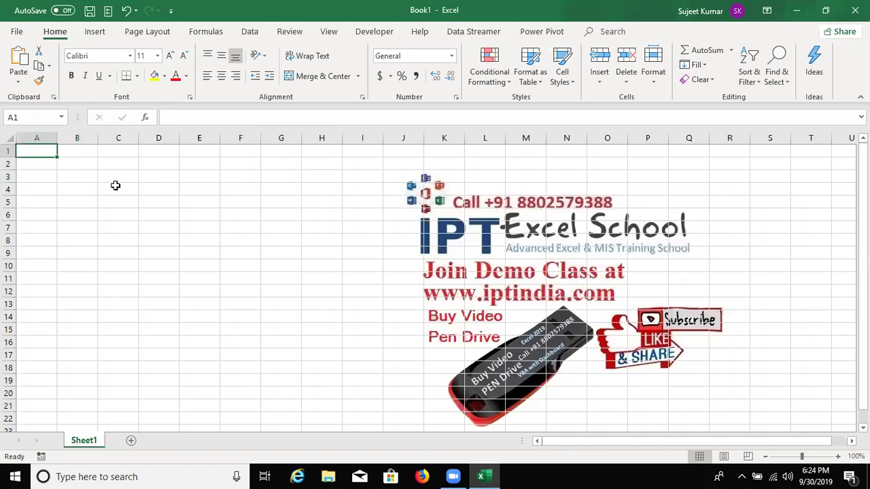
pyautogui.write('Chq')
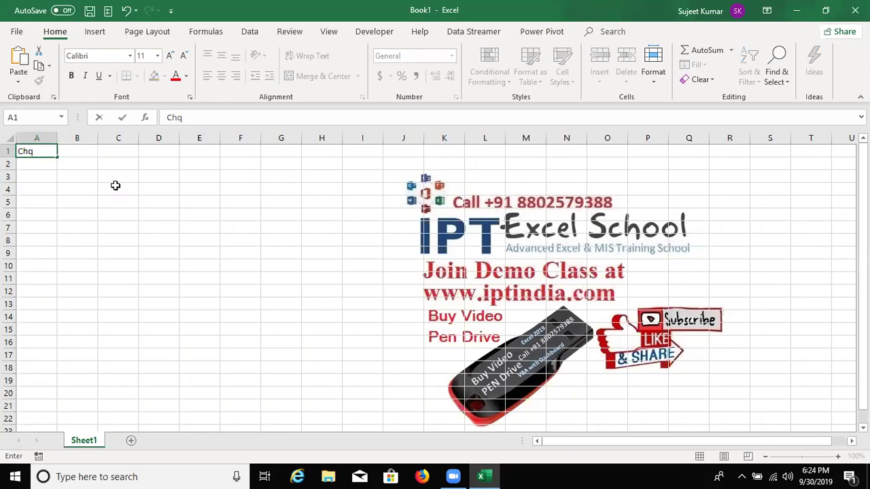
pyautogui.press('Return')
pyautogui.write('1336')
pyautogui.press('Return')
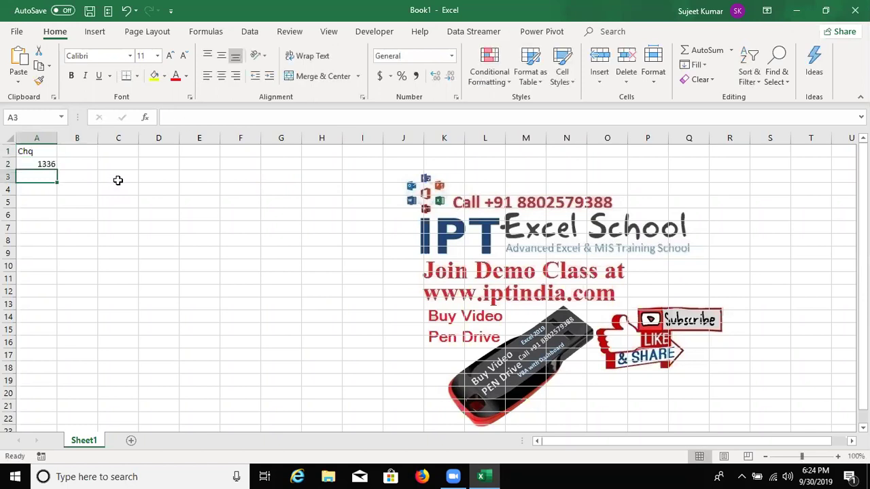
pyautogui.write('1236')
pyautogui.press('Return')
# Add cheque numbers 542, 3624 and 46136 beneath, then select A2:A6
pyautogui.write('542')
pyautogui.press('Return')
pyautogui.write('3624')
pyautogui.press('Return')
pyautogui.write('46136')
pyautogui.press('Return')
pyautogui.press('Up')
pyautogui.press('Up')
pyautogui.press('Up')
pyautogui.press('Up')
pyautogui.press('Up')
pyautogui.hotkey('ctrl', 'shift', 'Down')
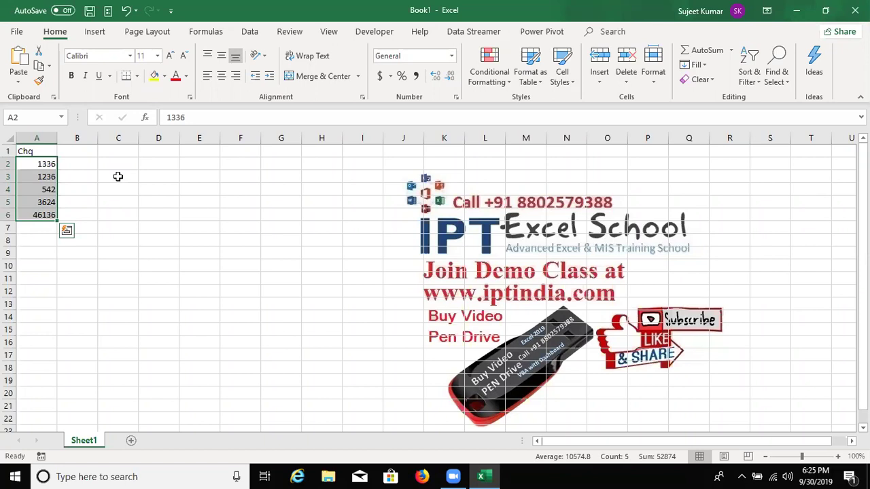
# Give A2:A6 the custom 000000 number format so cheques show as 001336 and 046136
pyautogui.rightClick(46, 171)
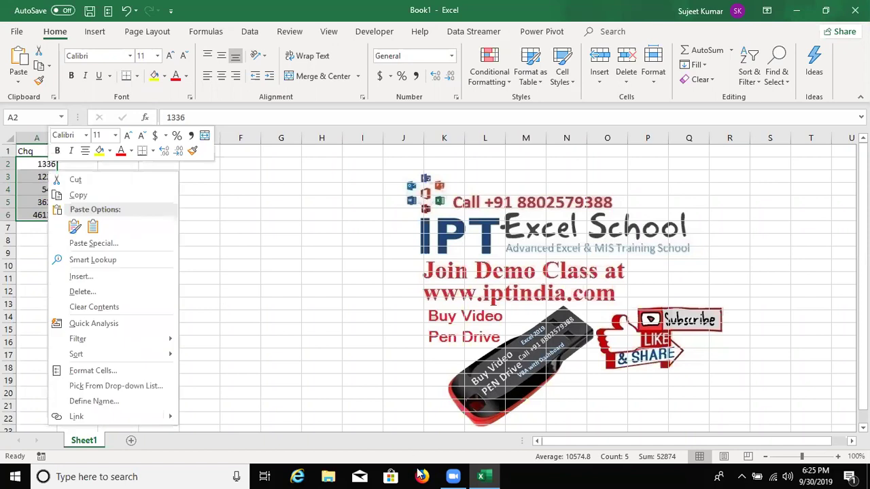
pyautogui.click(153, 374)
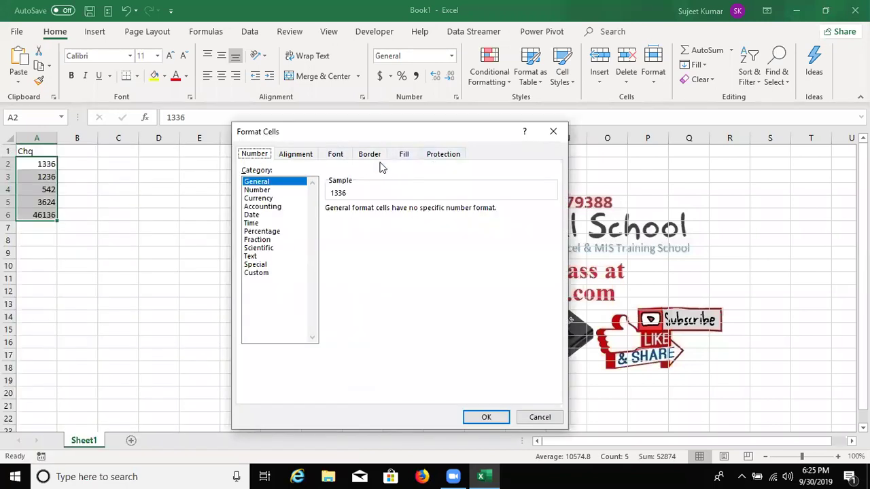
pyautogui.click(371, 157)
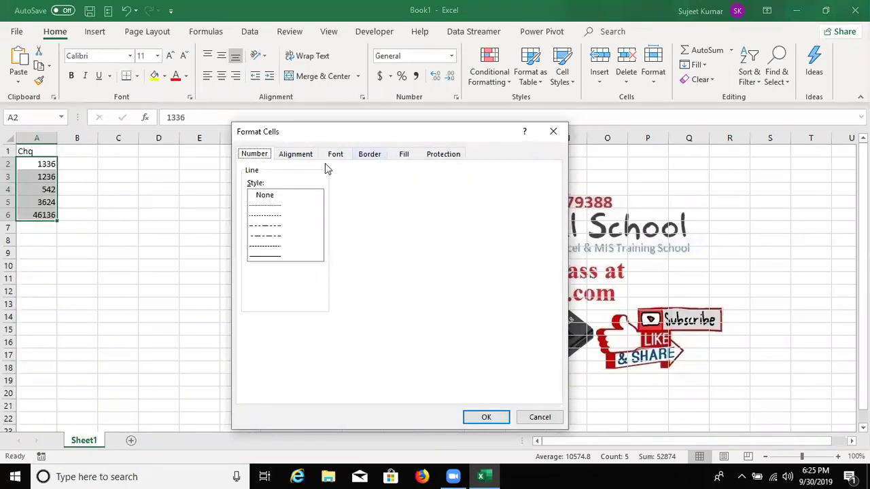
pyautogui.click(255, 155)
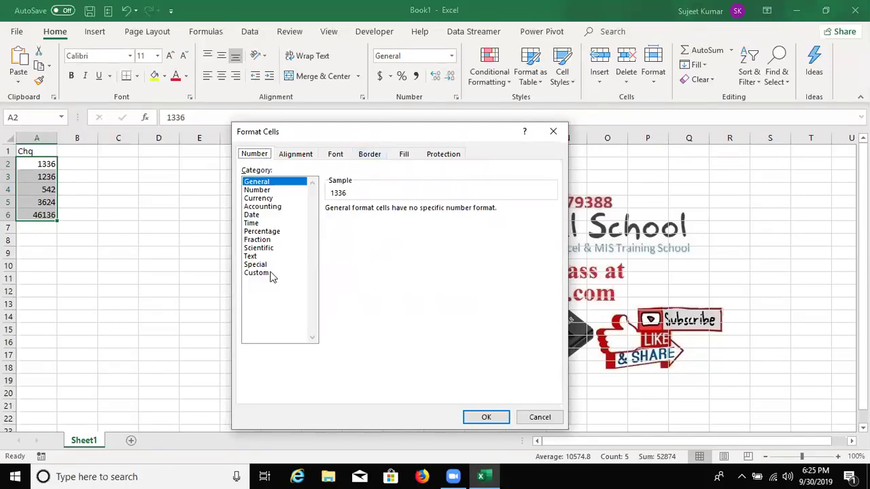
pyautogui.click(257, 272)
pyautogui.doubleClick(355, 219)
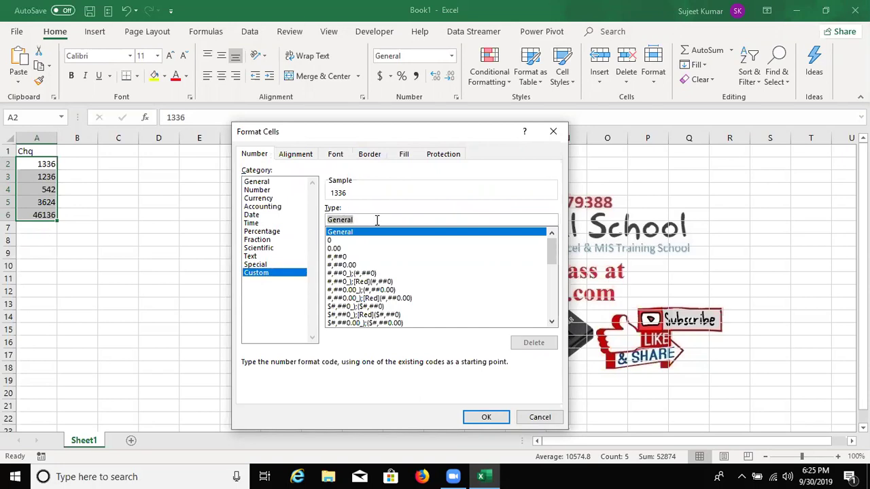
pyautogui.write('000000')
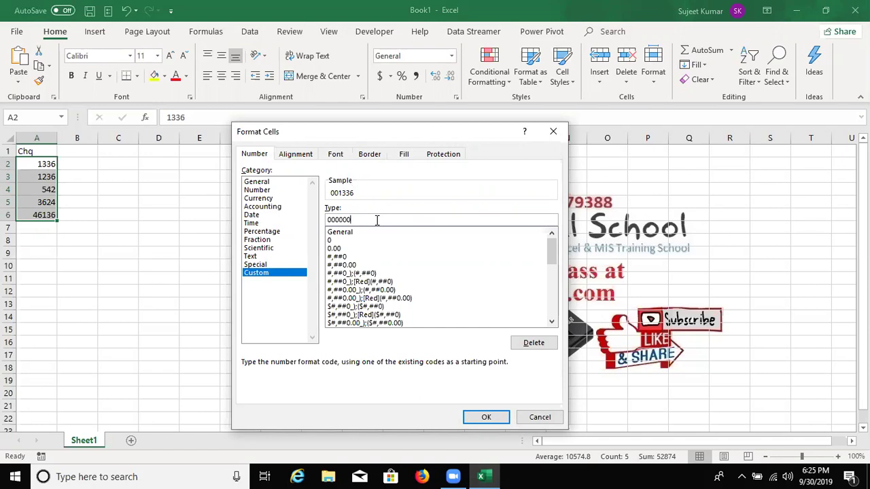
pyautogui.press('Return')
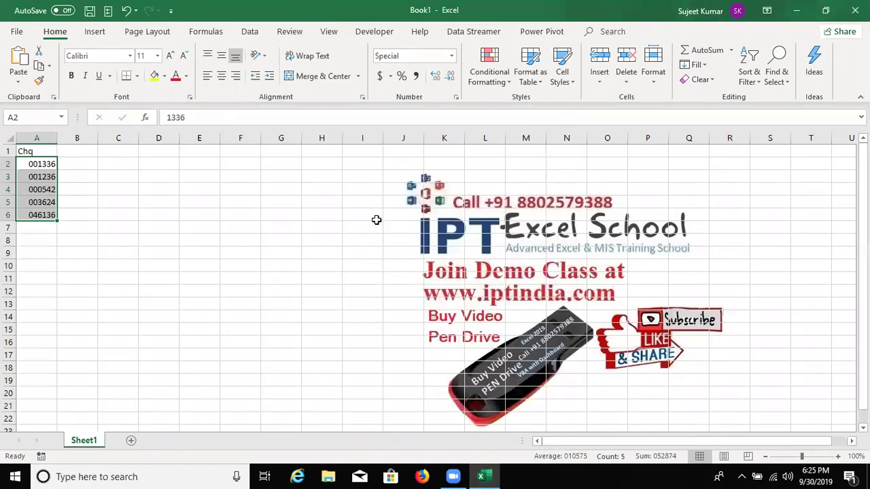
pyautogui.press('Down')
pyautogui.press('Down')
pyautogui.press('Down')
pyautogui.press('Down')
pyautogui.press('Up')
pyautogui.press('Up')
pyautogui.press('Up')
pyautogui.press('Up')
pyautogui.press('Down')
pyautogui.press('Down')
pyautogui.press('Down')
pyautogui.press('Down')
pyautogui.press('Down')
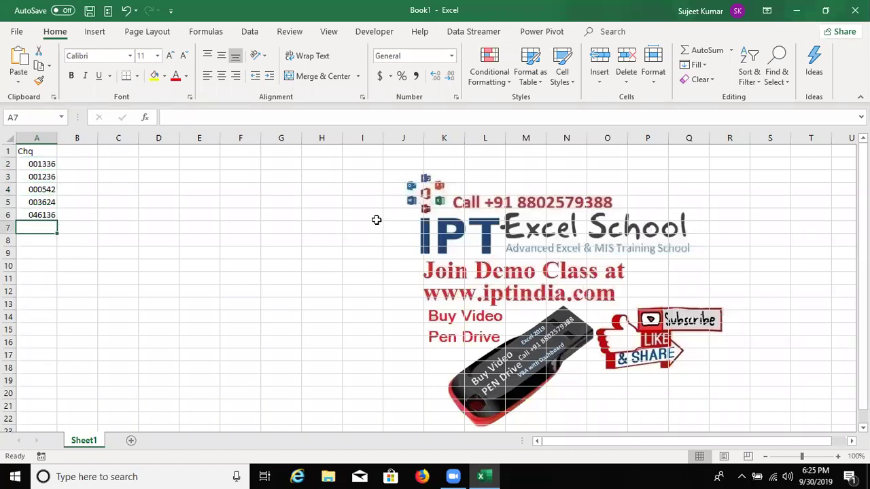
pyautogui.press('Up')
pyautogui.press('Up')
pyautogui.press('Up')
pyautogui.press('Up')
pyautogui.press('Up')
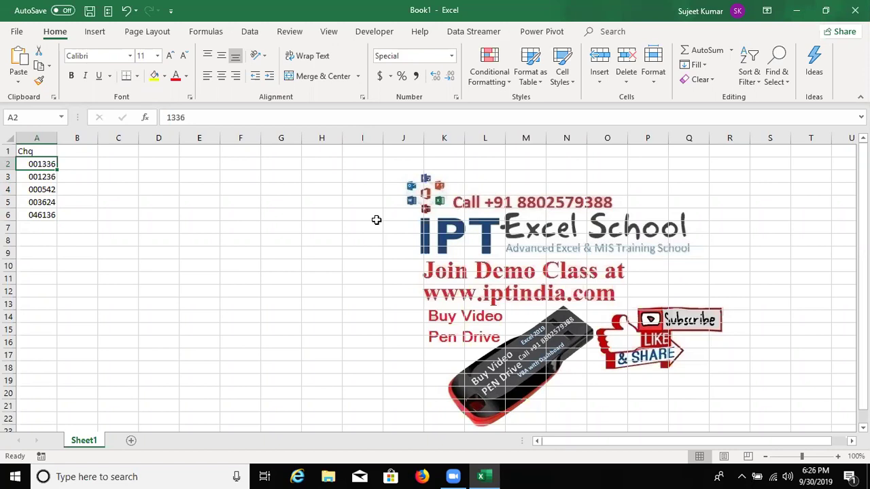
pyautogui.press('Down')
pyautogui.press('Up')
pyautogui.click(186, 116)
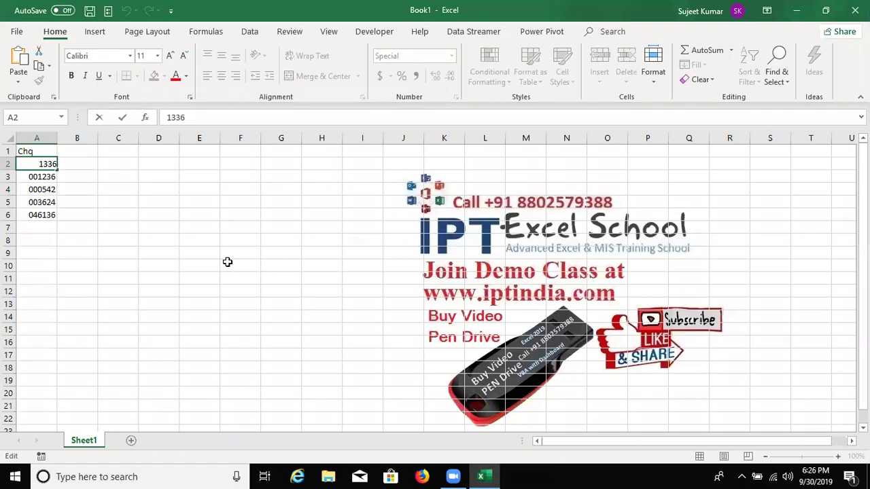
pyautogui.press('Return')
pyautogui.press('Up')
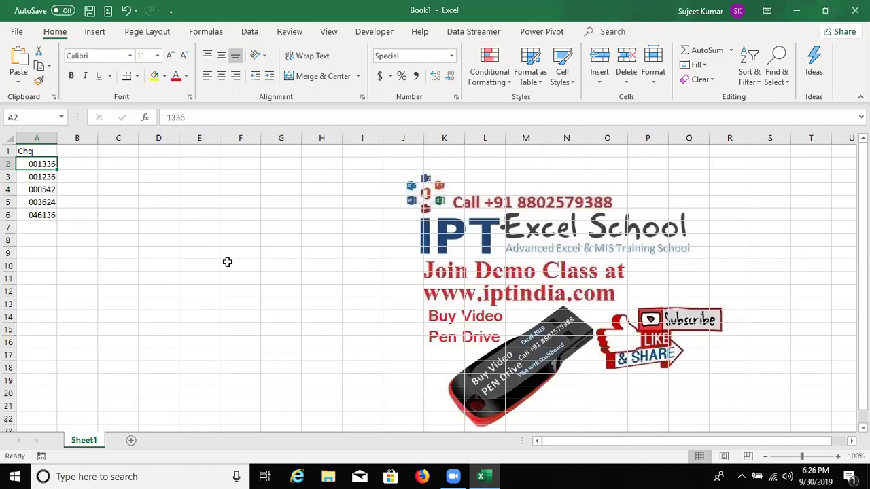
# Enter '001336 in E2 so it is stored as text
pyautogui.press('Right')
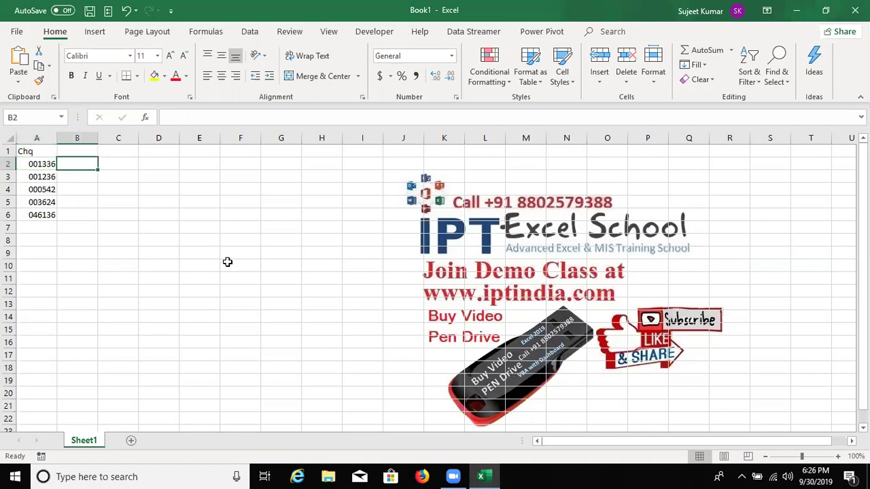
pyautogui.press('Right')
pyautogui.press('Right')
pyautogui.press('Right')
pyautogui.write("'")
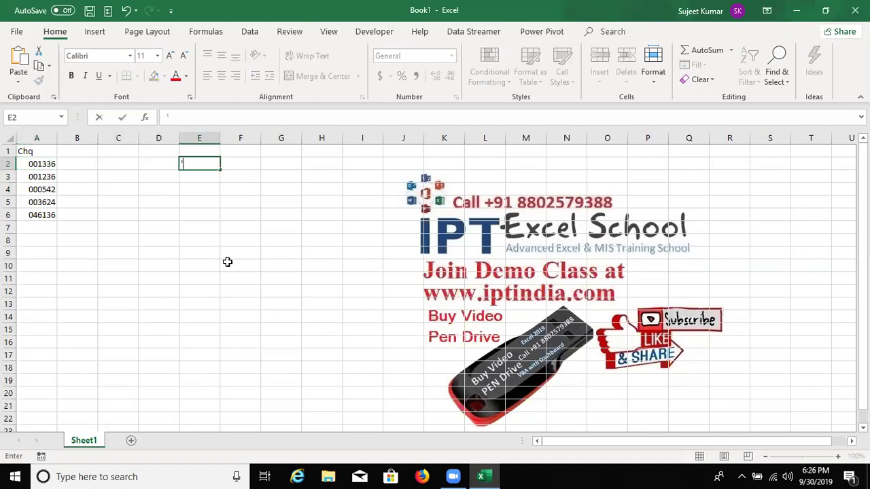
pyautogui.write('001336')
pyautogui.press('Return')
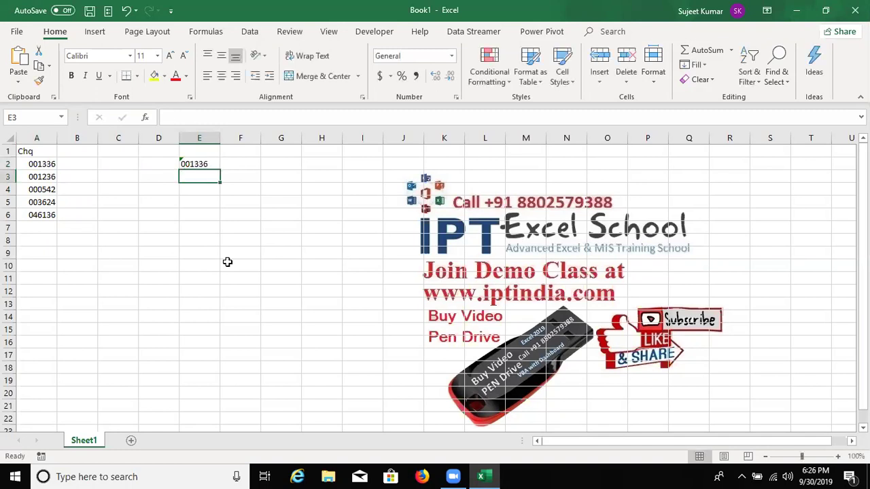
# Enter the comparison =A2=E2 in E3, which returns FALSE
pyautogui.write('=')
pyautogui.press('Up')
pyautogui.press('Left')
pyautogui.press('Left')
pyautogui.press('Left')
pyautogui.press('Left')
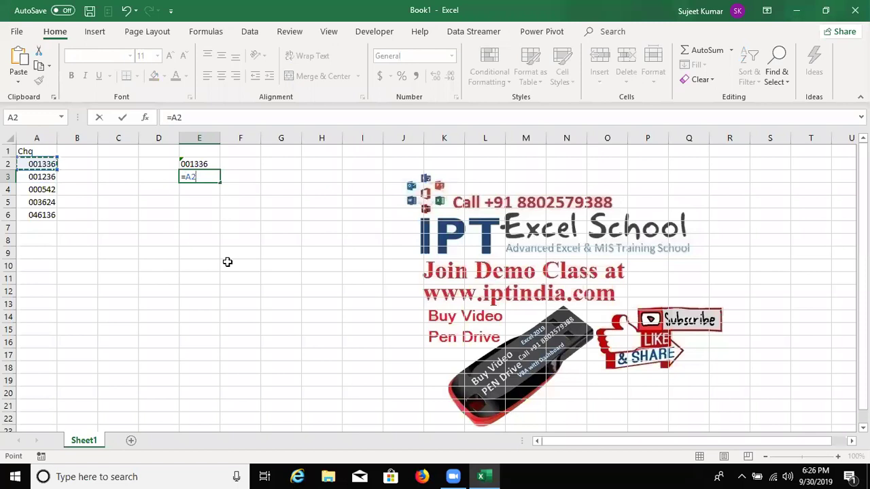
pyautogui.write('=')
pyautogui.press('Up')
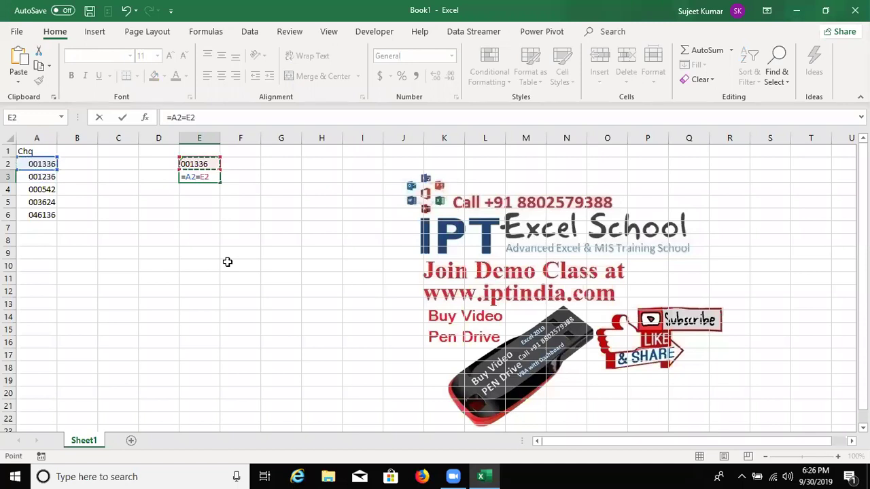
pyautogui.hotkey('ctrl', 'Return')
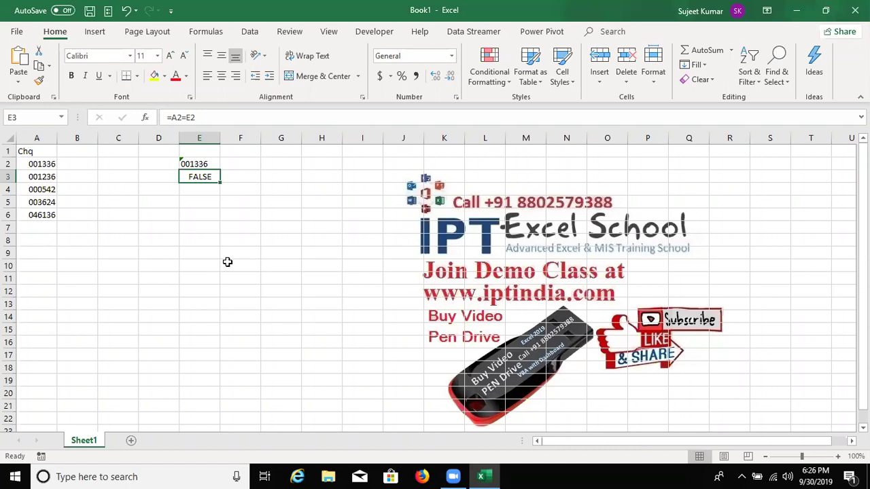
# Ignore the number-stored-as-text error flag on E2
pyautogui.click(185, 163)
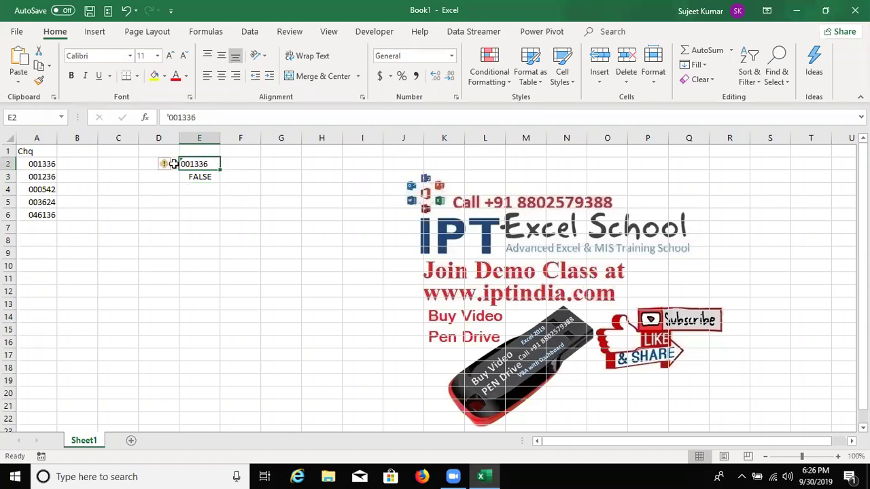
pyautogui.click(168, 165)
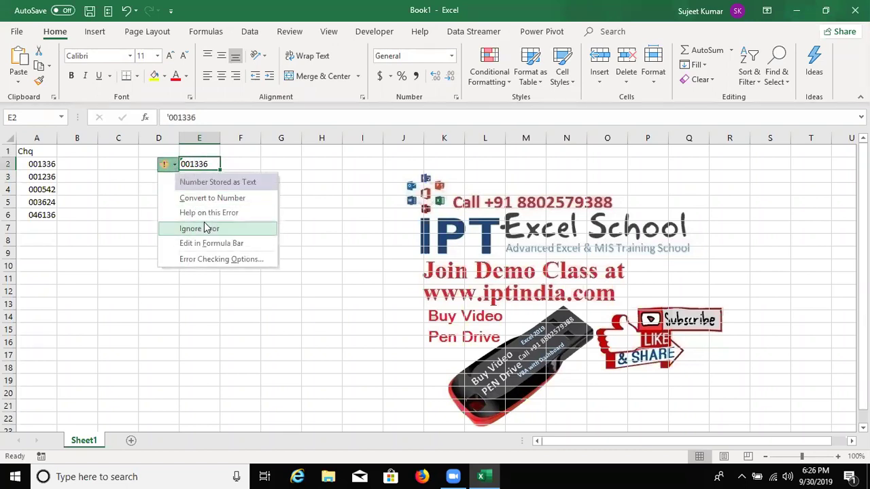
pyautogui.click(206, 228)
pyautogui.click(202, 226)
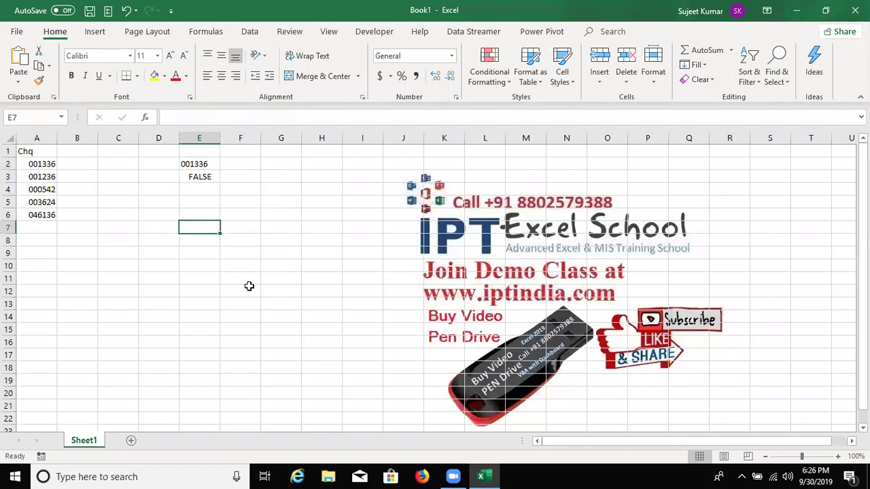
pyautogui.press('Up')
pyautogui.press('Up')
pyautogui.press('Up')
pyautogui.press('Up')
pyautogui.press('Up')
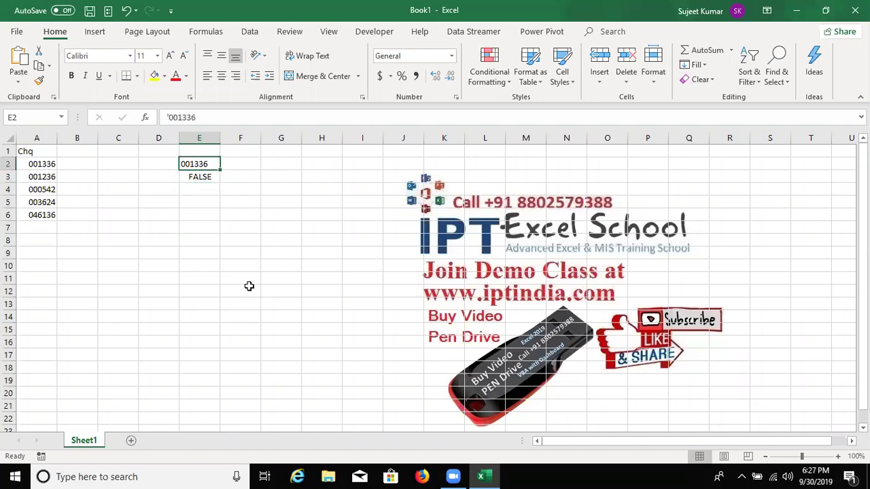
pyautogui.press('Left')
pyautogui.press('Left')
pyautogui.press('Left')
pyautogui.press('Left')
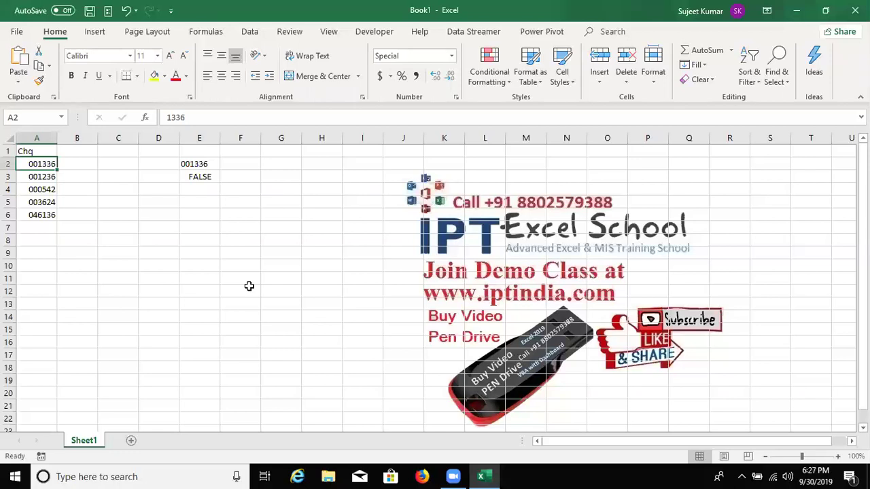
# Delete the FALSE comparison formula from E3
pyautogui.press('Right')
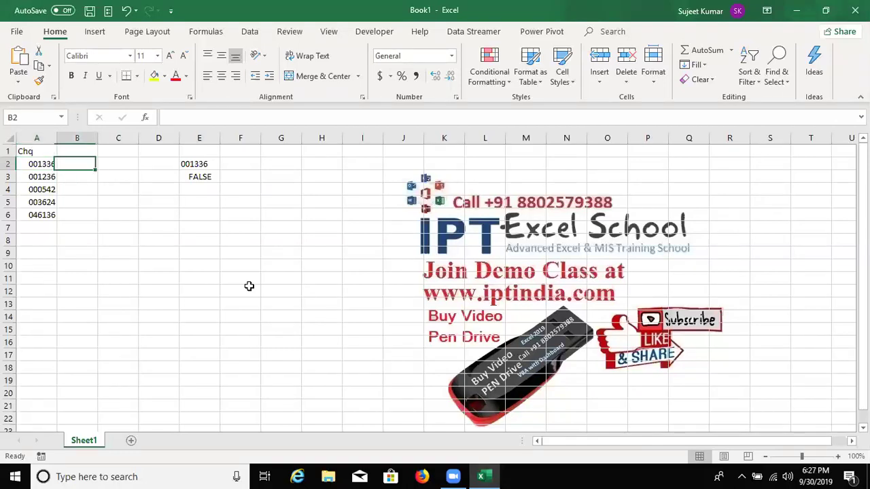
pyautogui.press('Right')
pyautogui.press('Right')
pyautogui.press('Right')
pyautogui.press('Down')
pyautogui.press('Delete')
pyautogui.press('Up')
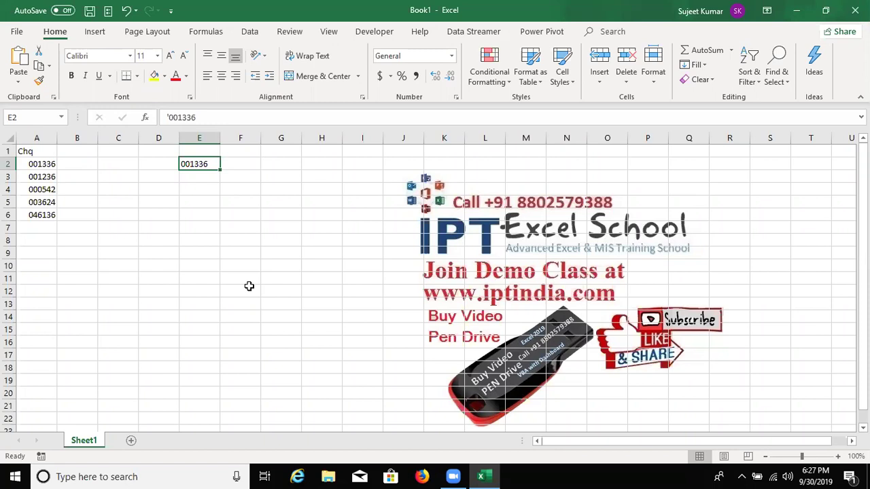
# Reselect the cheque numbers in A2:A6, ending in cell B2
pyautogui.press('Left')
pyautogui.press('Left')
pyautogui.press('Left')
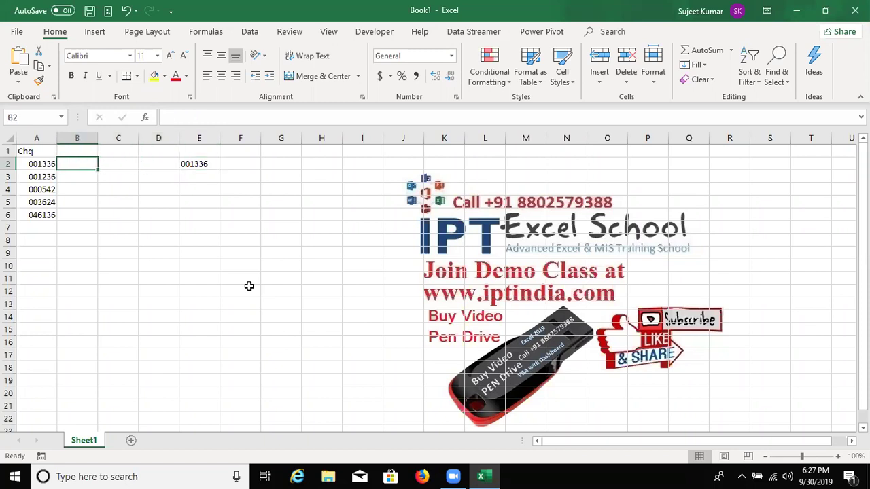
pyautogui.press('Left')
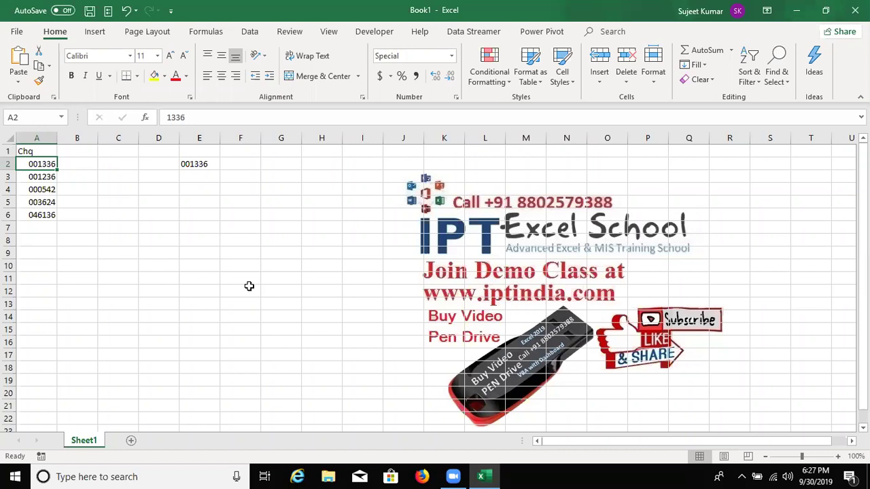
pyautogui.hotkey('shift', 'Down')
pyautogui.hotkey('ctrl', 'shift', 'Down')
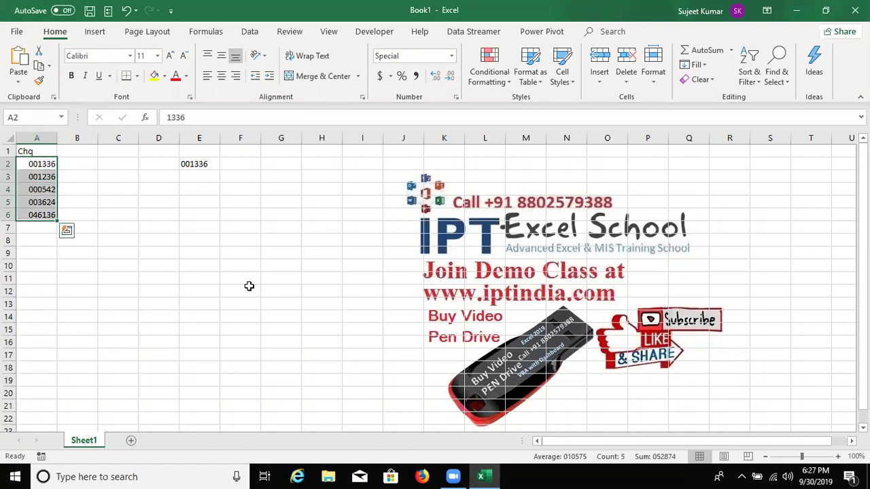
pyautogui.press('Right')
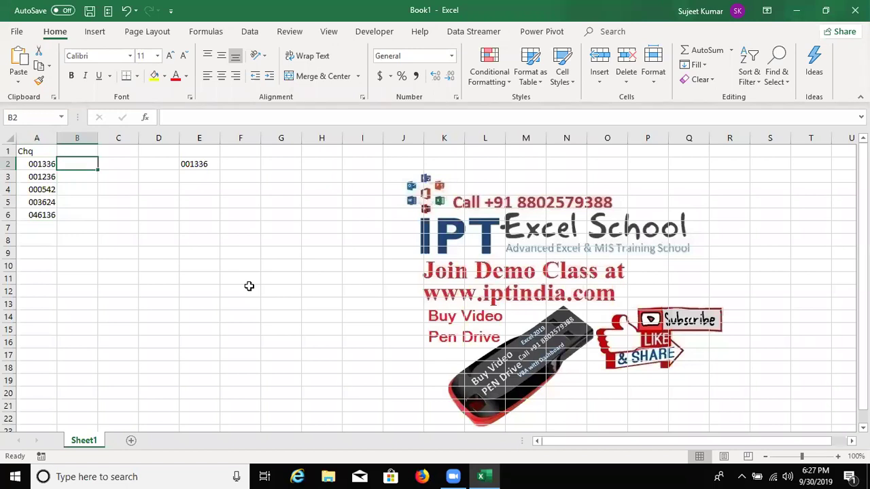
# Enter =TEXT(A2,"000000") in B2 and fill it down to B6
pyautogui.write('=t')
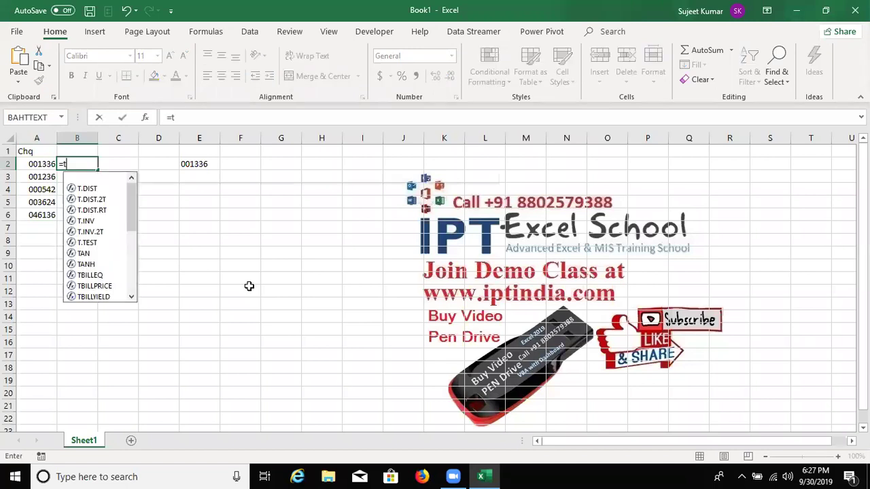
pyautogui.write('e')
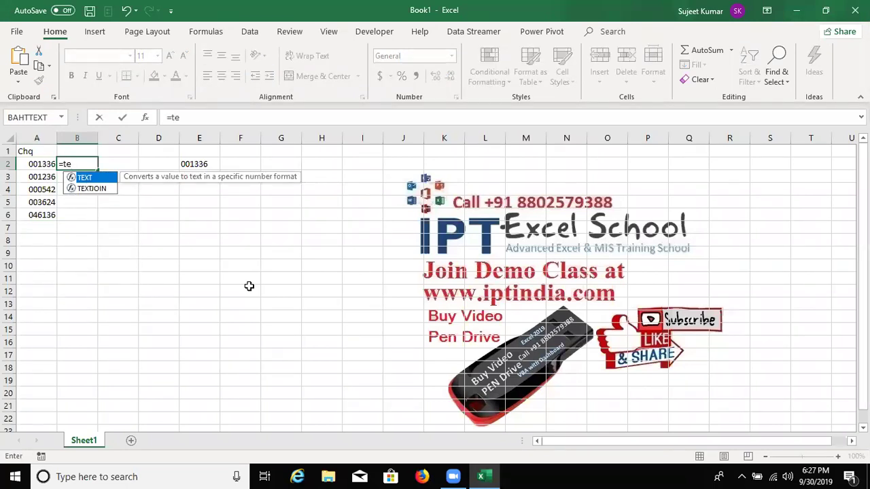
pyautogui.press('Tab')
pyautogui.press('Left')
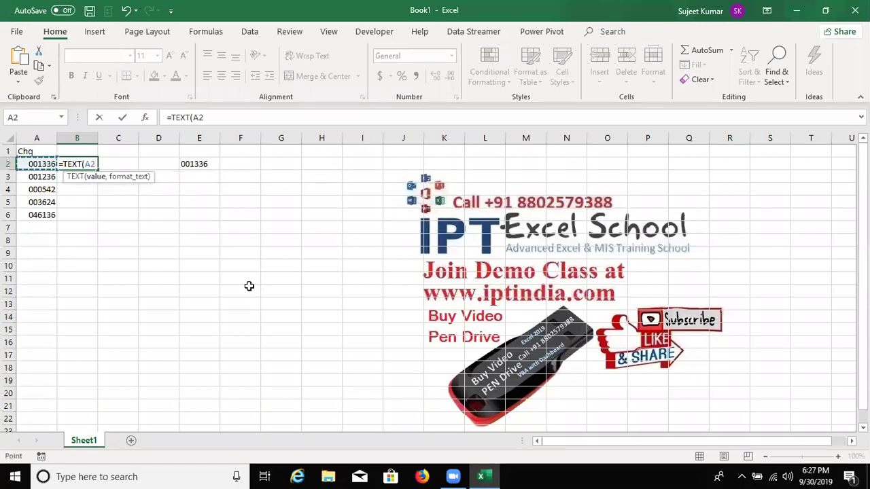
pyautogui.write(',"')
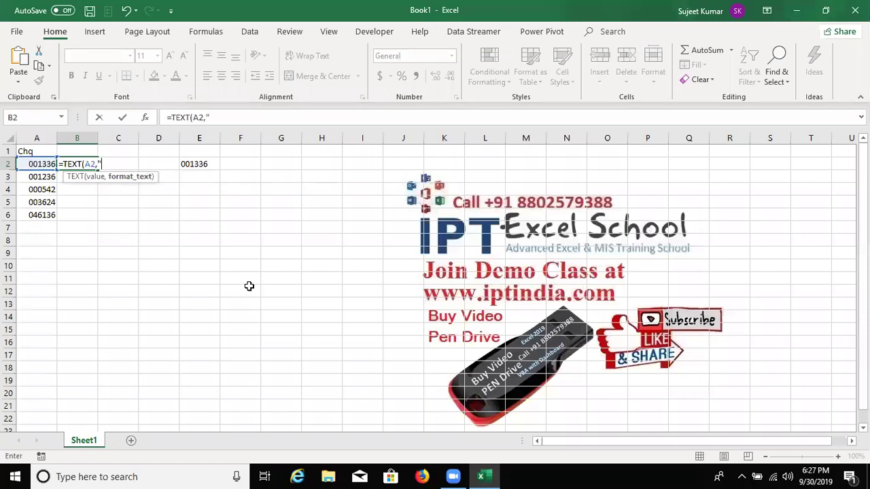
pyautogui.write('00')
pyautogui.write('0000")')
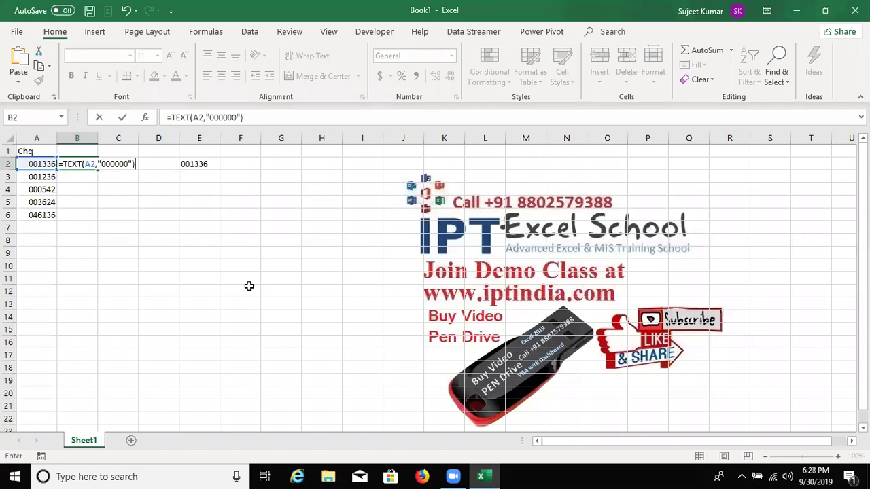
pyautogui.hotkey('ctrl', 'Return')
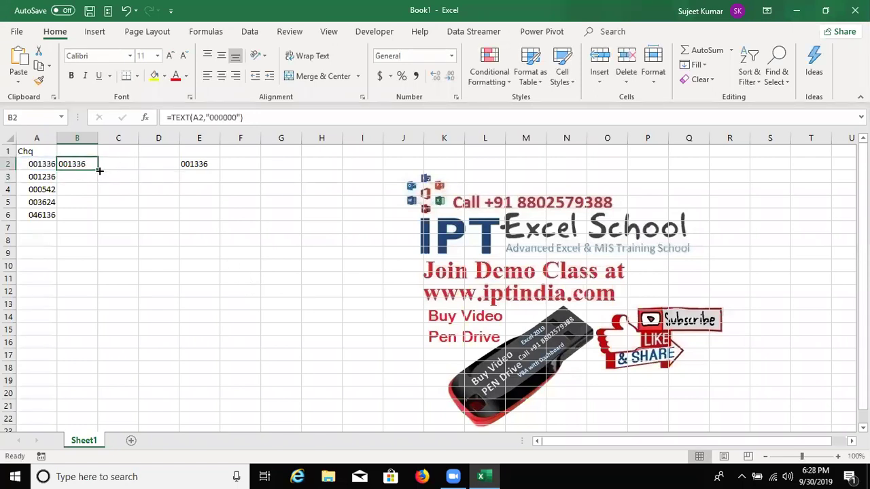
pyautogui.doubleClick(99, 171)
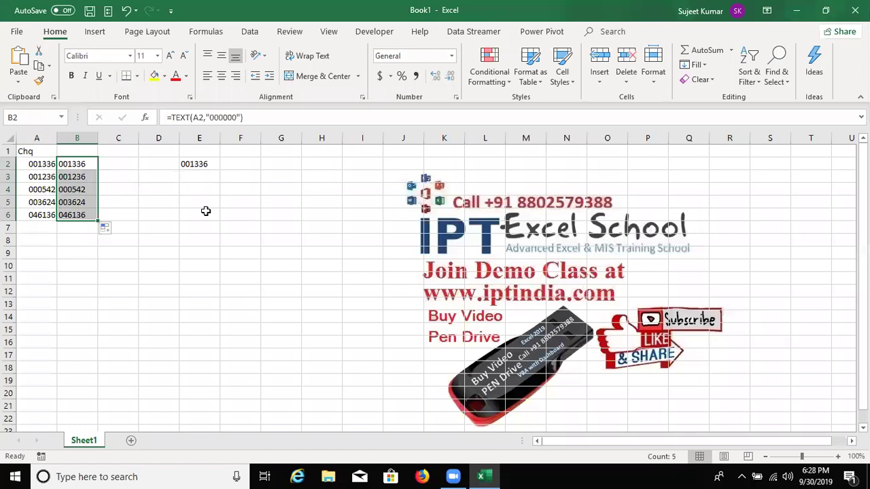
# Enter the comparison =B2=E2 in E3, which returns TRUE
pyautogui.press('Down')
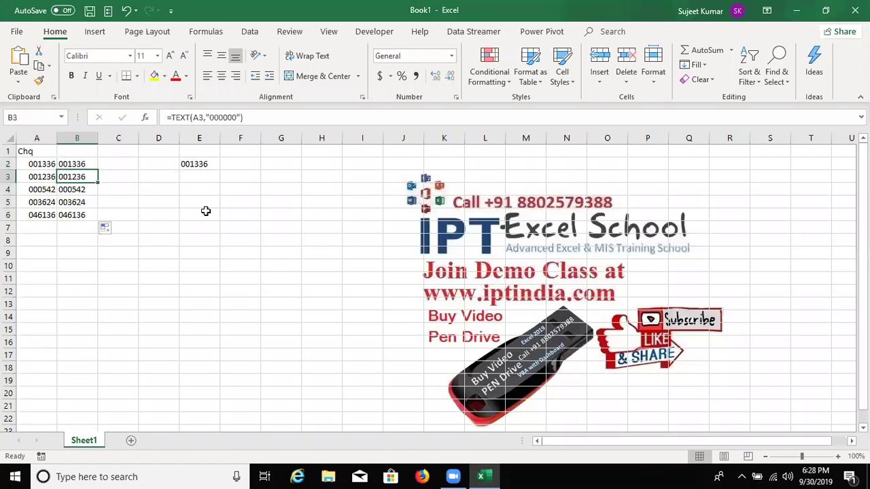
pyautogui.press('Right')
pyautogui.press('Up')
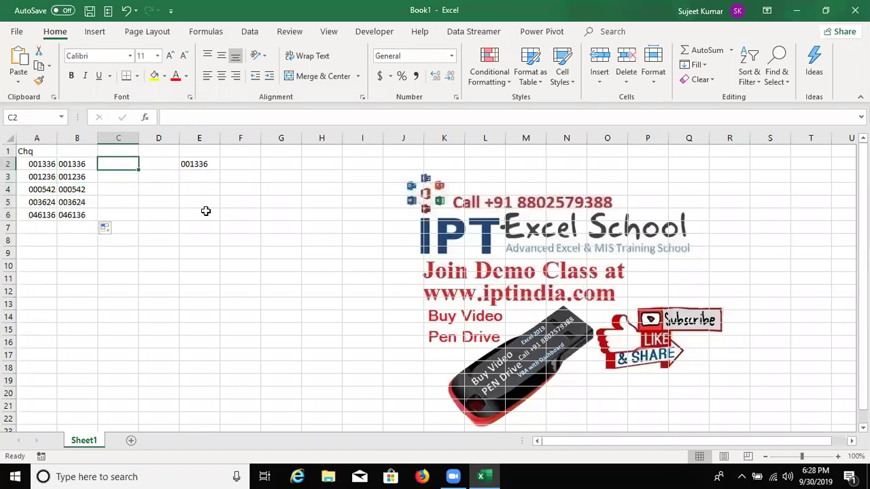
pyautogui.press('Down')
pyautogui.press('Right')
pyautogui.press('Right')
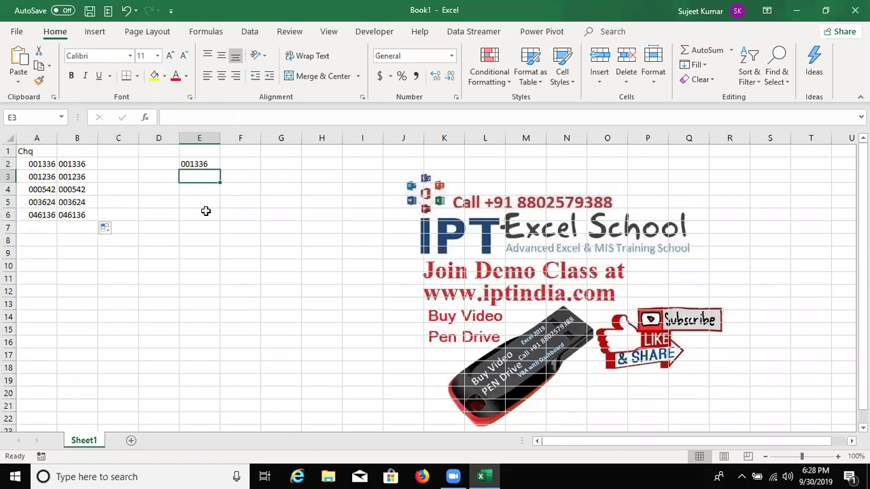
pyautogui.write('=')
pyautogui.press('Left')
pyautogui.press('Left')
pyautogui.press('Left')
pyautogui.press('Up')
pyautogui.write('=')
pyautogui.press('Up')
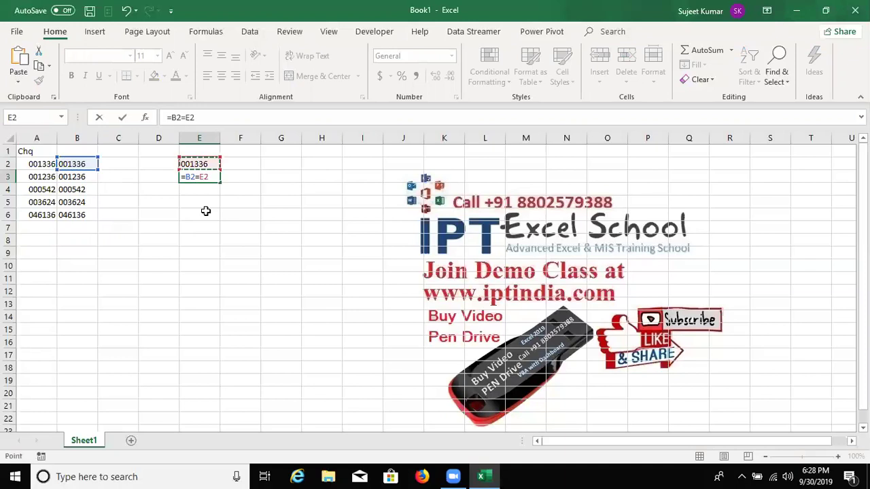
pyautogui.hotkey('ctrl', 'Return')
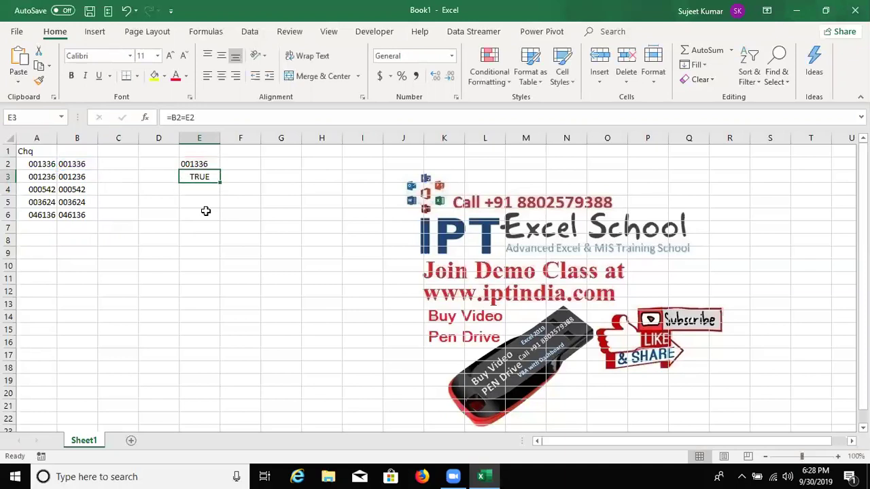
# Select the original cheque numbers A2:A6, then the converted values B2:B6
pyautogui.press('Left')
pyautogui.press('Left')
pyautogui.press('Left')
pyautogui.press('Left')
pyautogui.press('Up')
pyautogui.hotkey('shift', 'Up')
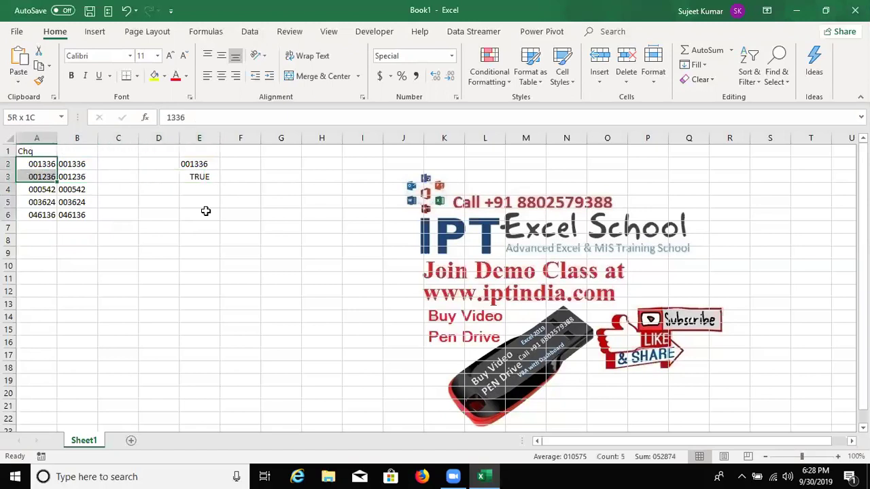
pyautogui.hotkey('shift', 'Down')
pyautogui.hotkey('shift', 'Down')
pyautogui.hotkey('shift', 'Down')
pyautogui.hotkey('shift', 'Down')
pyautogui.hotkey('shift', 'Down')
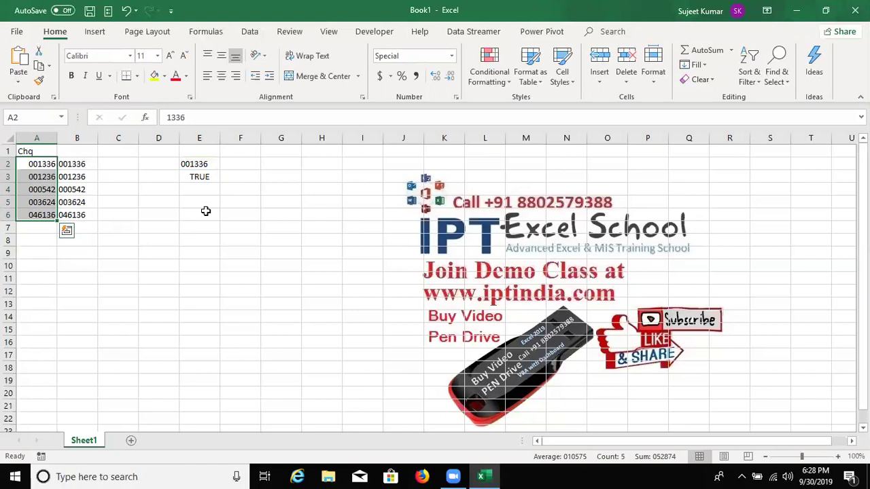
pyautogui.press('Right')
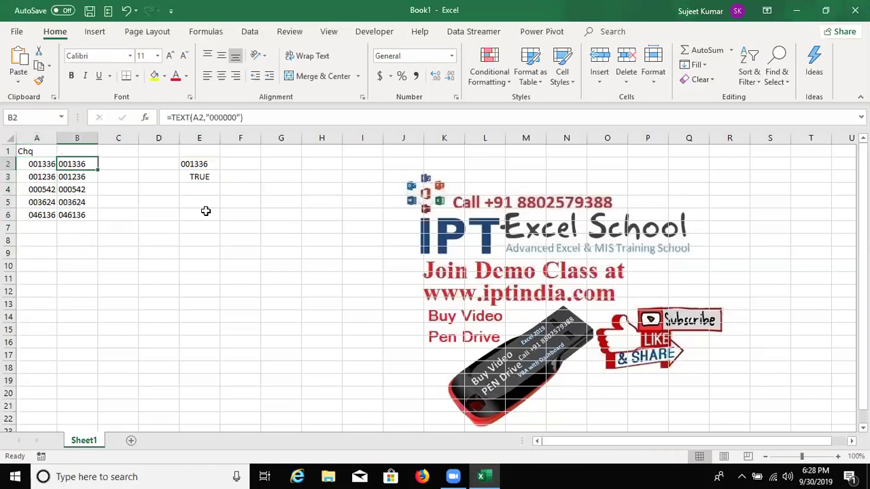
pyautogui.hotkey('shift', 'Down')
pyautogui.hotkey('shift', 'Down')
pyautogui.hotkey('shift', 'Down')
pyautogui.hotkey('ctrl', 'v')
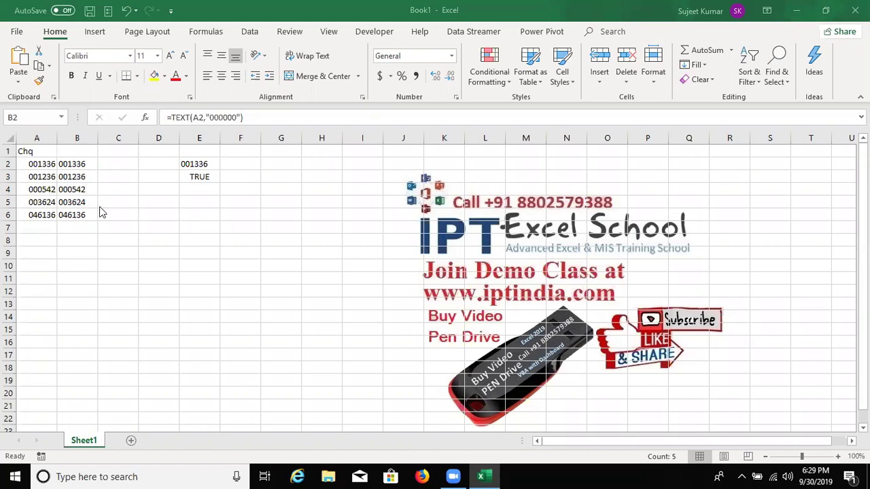
pyautogui.click(237, 202)
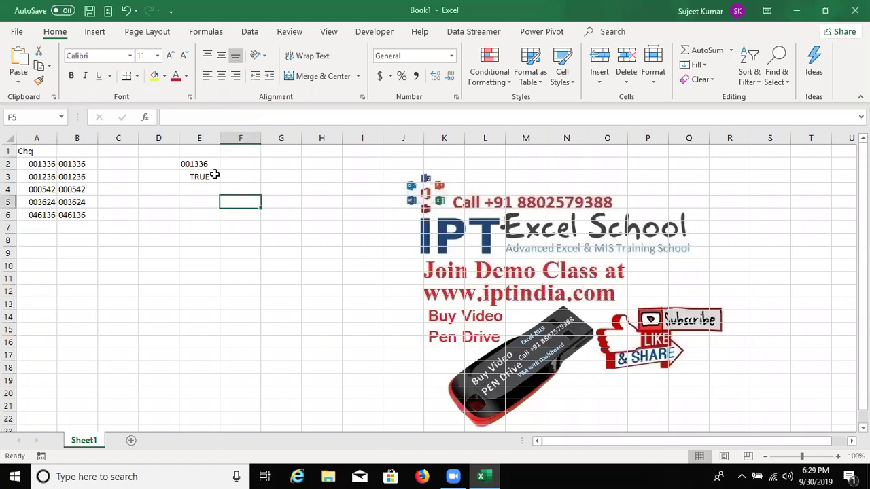
# Add a Mobile heading in F1 and enter a mobile number with country code in F2
pyautogui.click(250, 152)
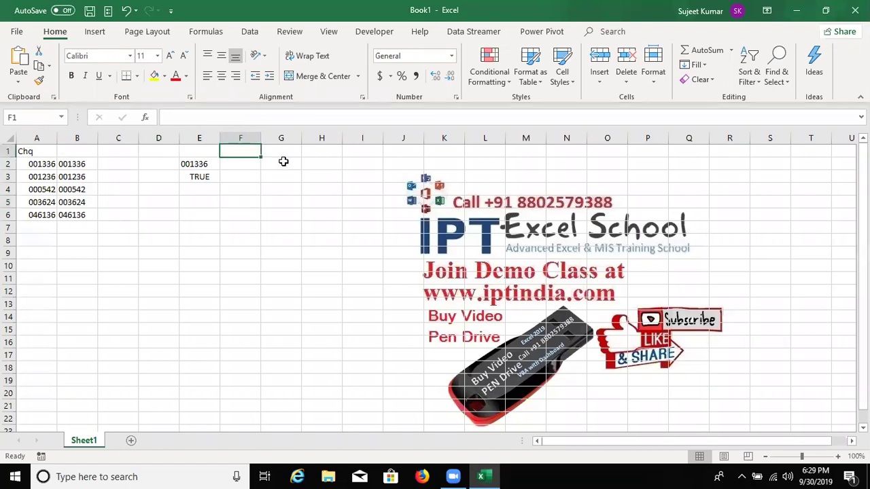
pyautogui.write('Mobile')
pyautogui.press('Return')
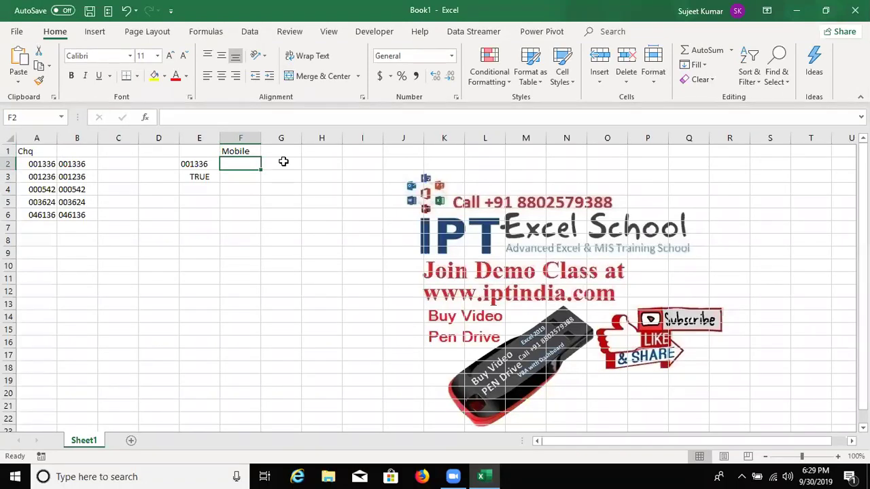
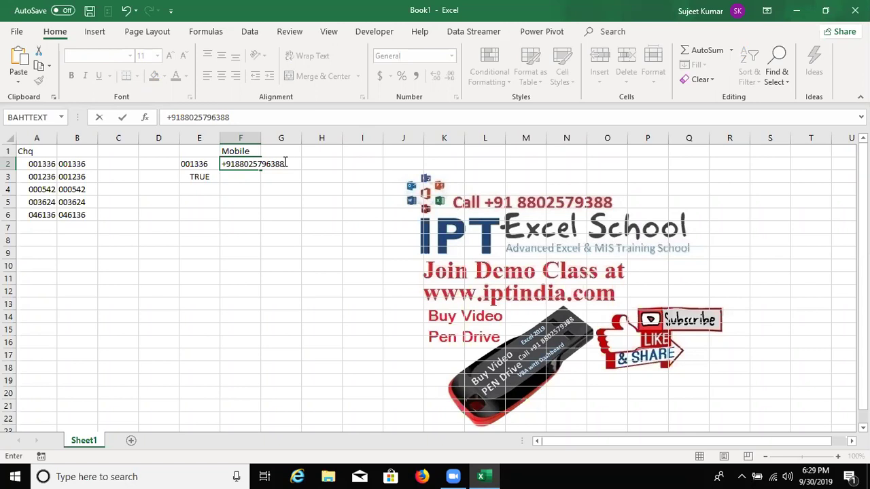
pyautogui.press('Return')
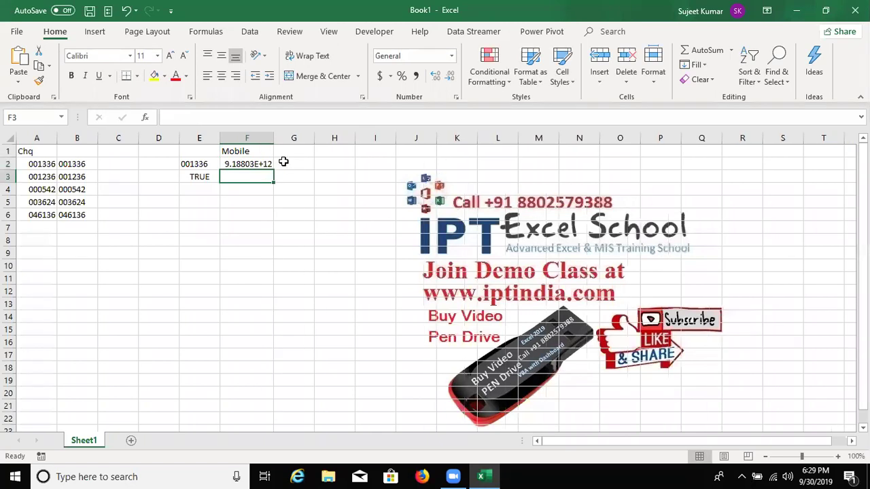
pyautogui.press('Up')
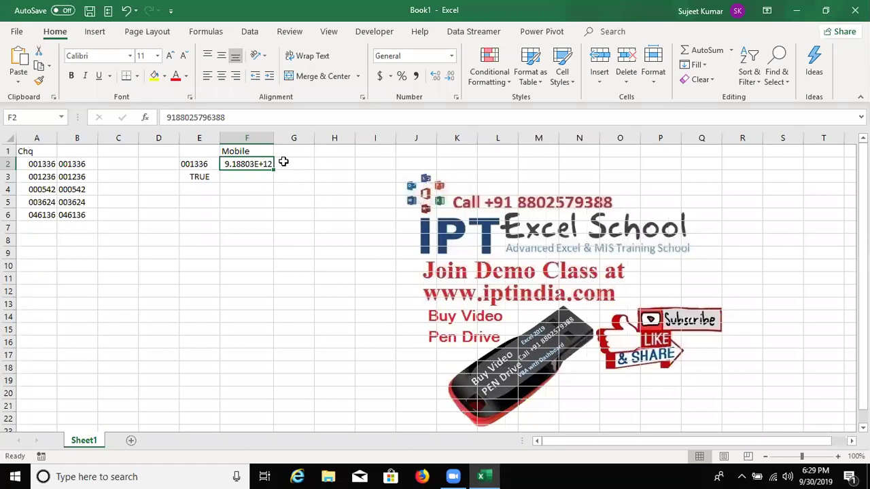
pyautogui.press('Down')
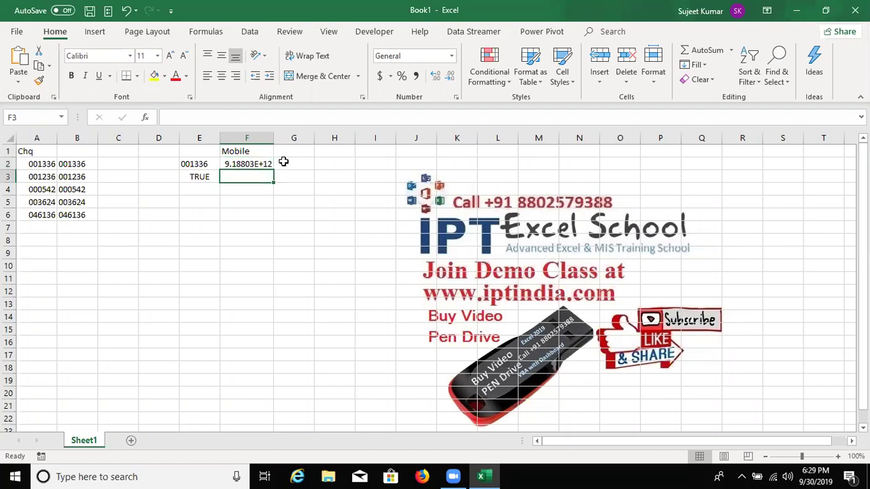
pyautogui.write('=')
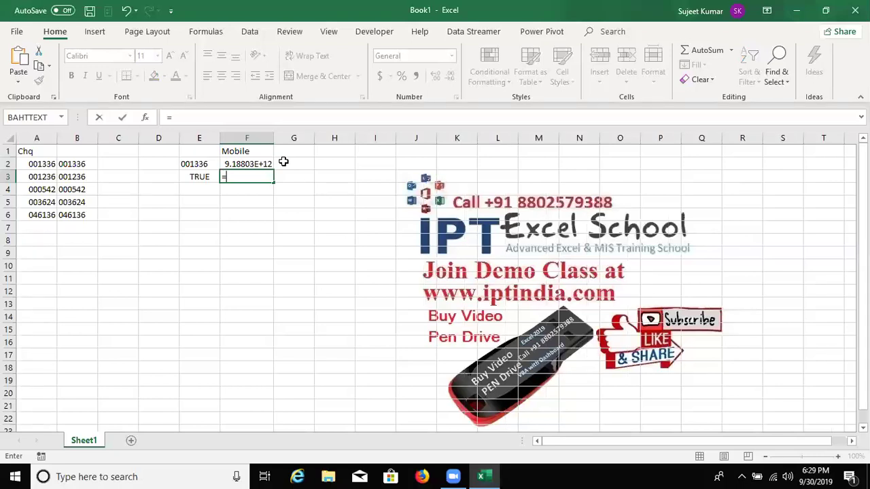
pyautogui.press('Escape')
pyautogui.press('Up')
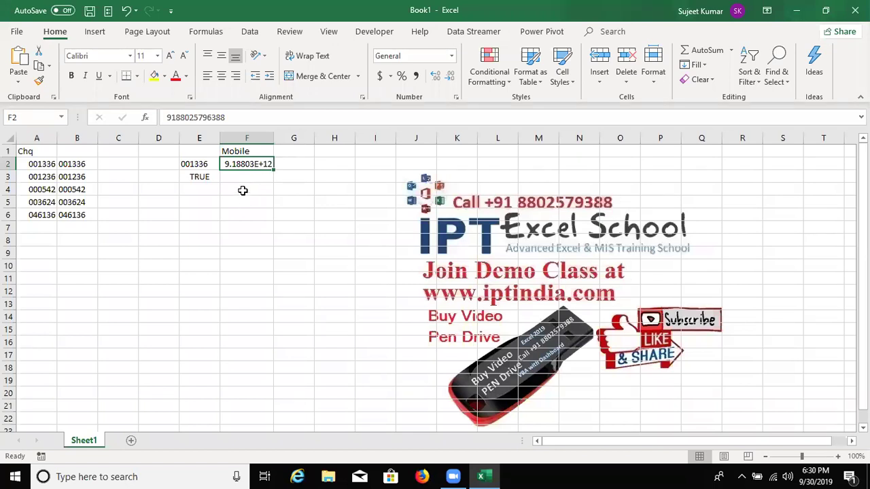
pyautogui.press('Down')
# Replace F2 with the ten-digit mobile number, removing the extra digit, and select F2:F6
pyautogui.press('Up')
pyautogui.press('Delete')
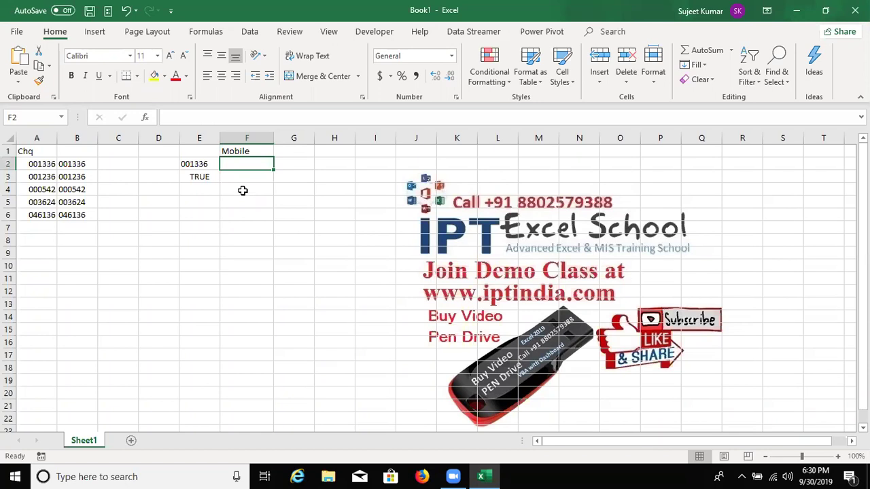
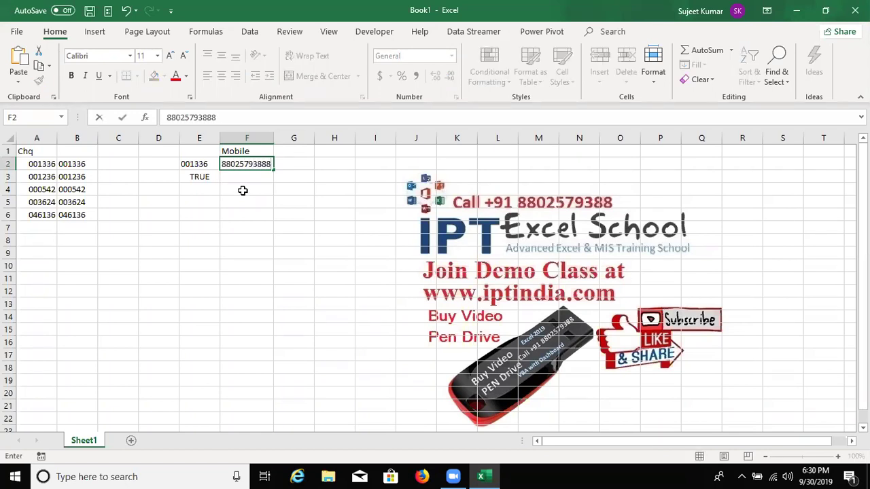
pyautogui.press('Return')
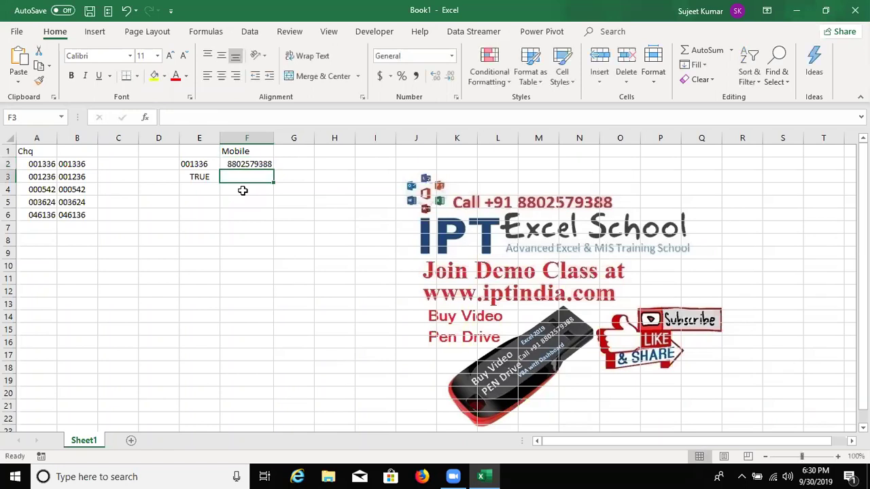
pyautogui.press('Up')
pyautogui.hotkey('shift', 'Down')
pyautogui.hotkey('shift', 'Down')
pyautogui.hotkey('shift', 'Down')
pyautogui.hotkey('shift', 'Down')
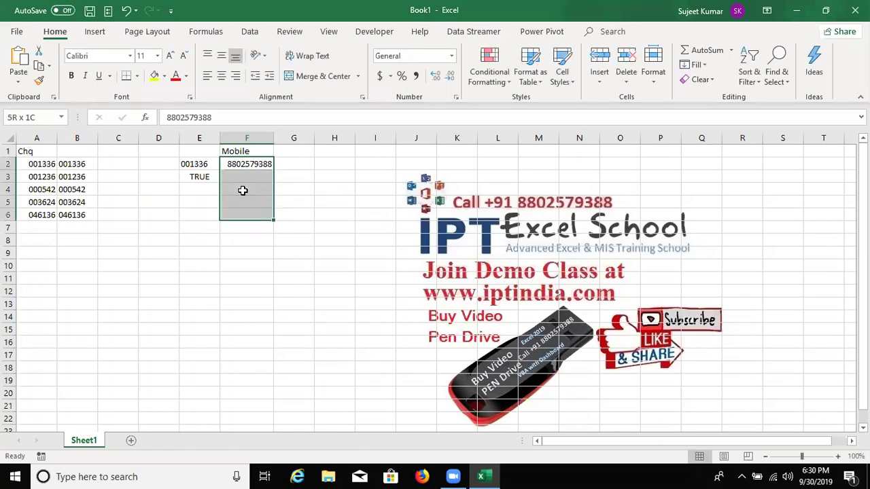
pyautogui.click(456, 98)
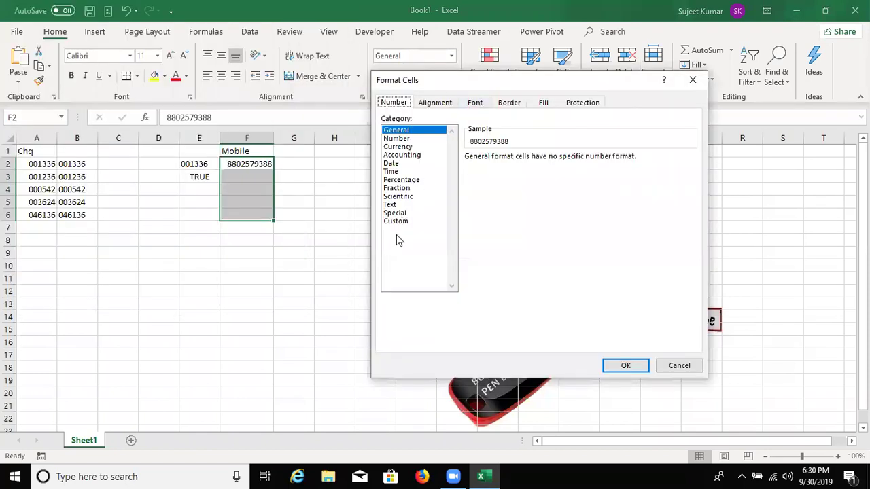
pyautogui.click(402, 222)
pyautogui.doubleClick(488, 168)
pyautogui.write('+91 ')
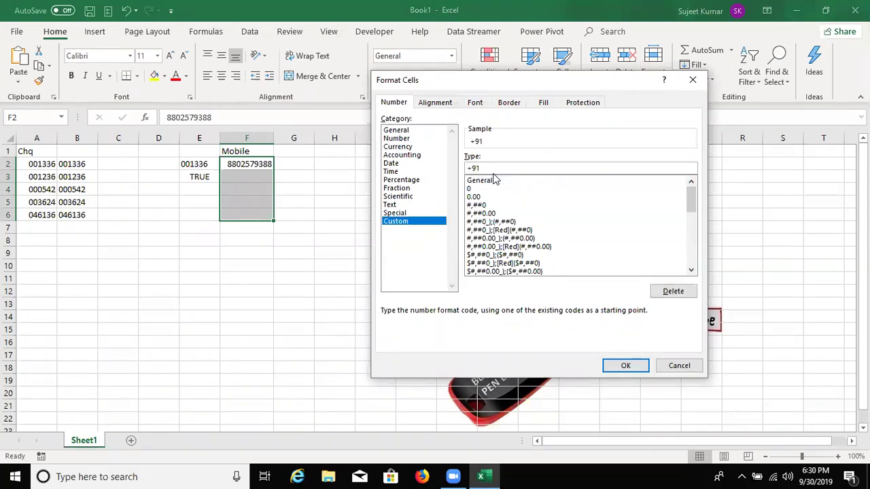
pyautogui.write('000000000000')
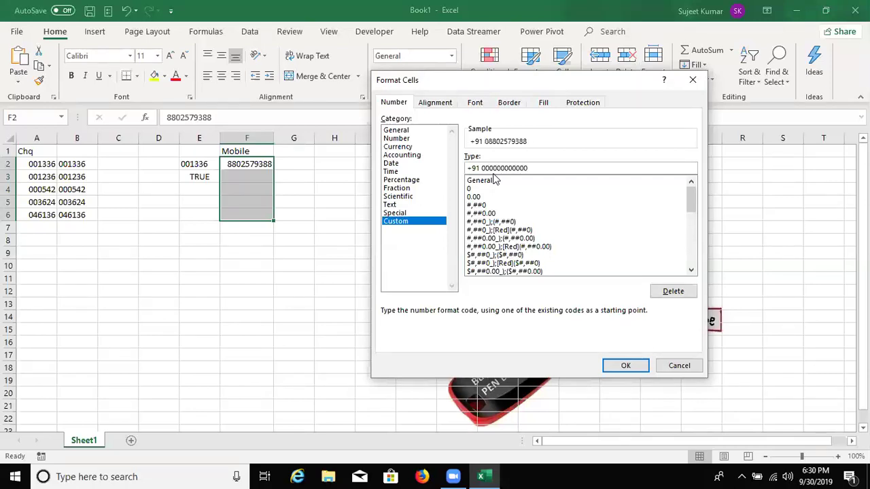
pyautogui.write('0')
pyautogui.press('BackSpace')
pyautogui.press('BackSpace')
pyautogui.press('BackSpace')
pyautogui.press('Return')
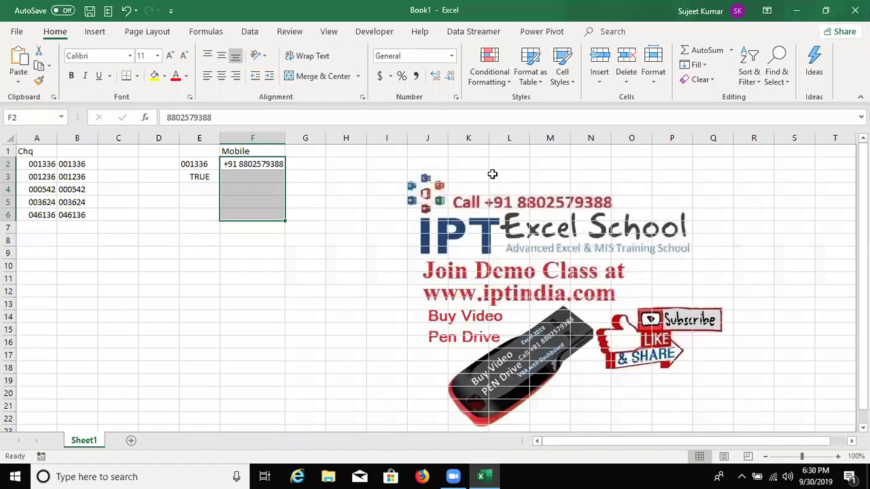
# Enter a second mobile number in F3, correcting a mistyped digit run
pyautogui.press('Down')
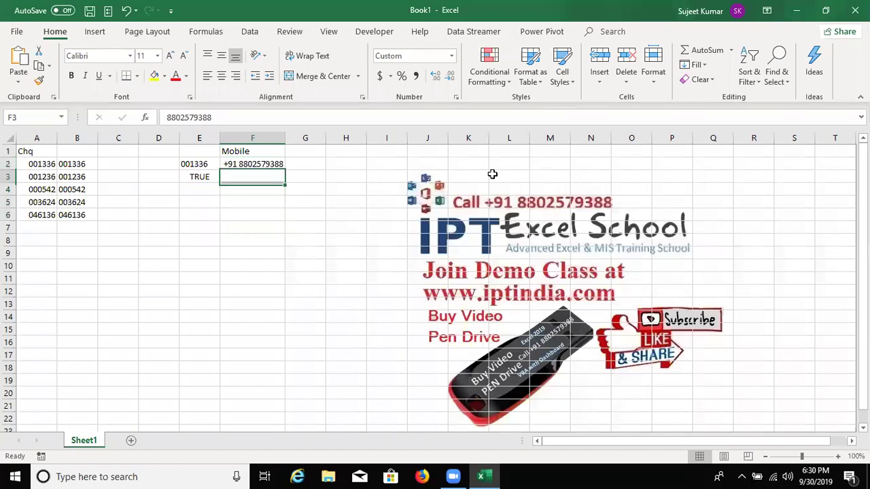
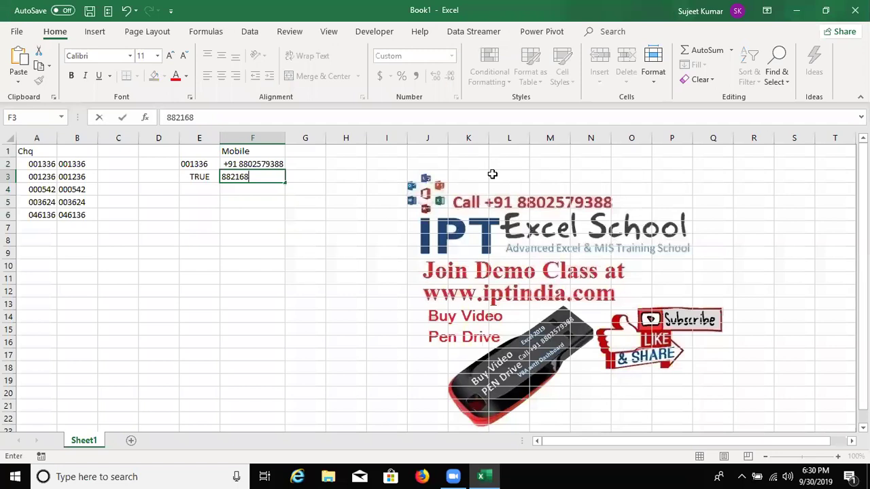
pyautogui.press('Return')
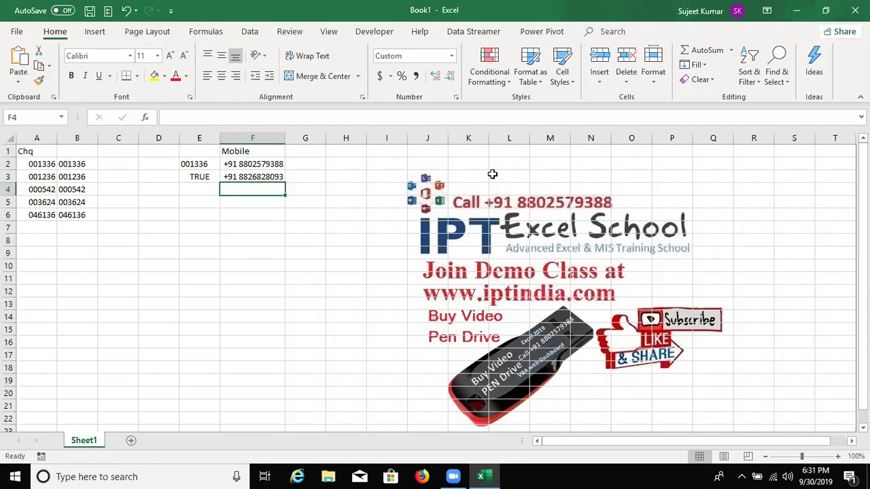
pyautogui.press('Up')
pyautogui.press('Up')
pyautogui.press('Up')
pyautogui.press('Down')
pyautogui.press('Down')
pyautogui.press('Down')
pyautogui.press('Up')
pyautogui.press('Right')
pyautogui.press('Up')
pyautogui.press('Up')
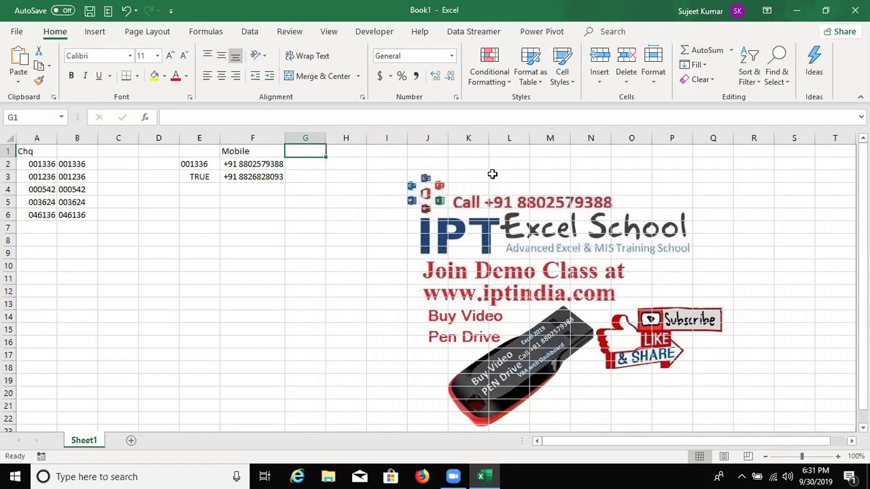
pyautogui.press('Down')
pyautogui.press('Down')
pyautogui.press('Down')
pyautogui.press('Left')
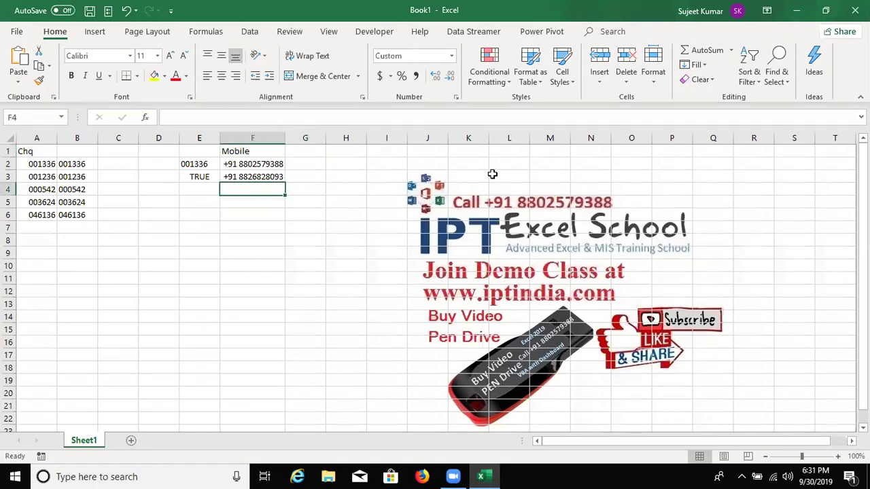
pyautogui.write('880')
pyautogui.press('Return')
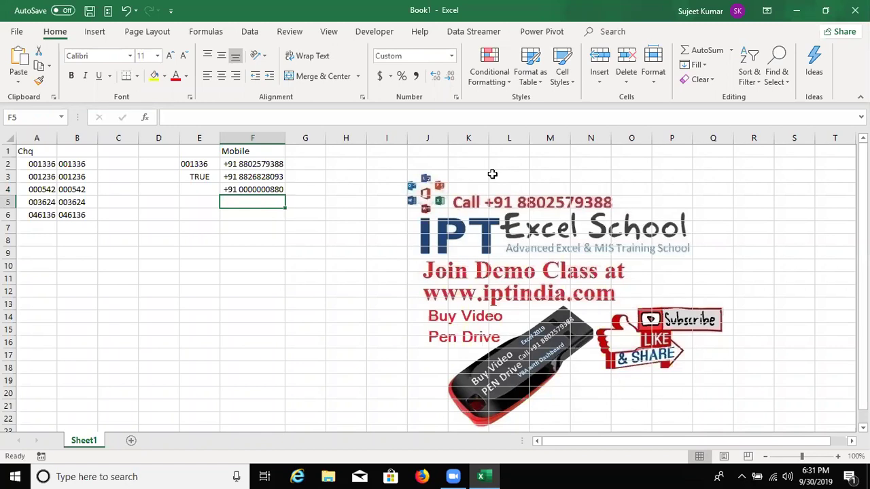
pyautogui.press('Up')
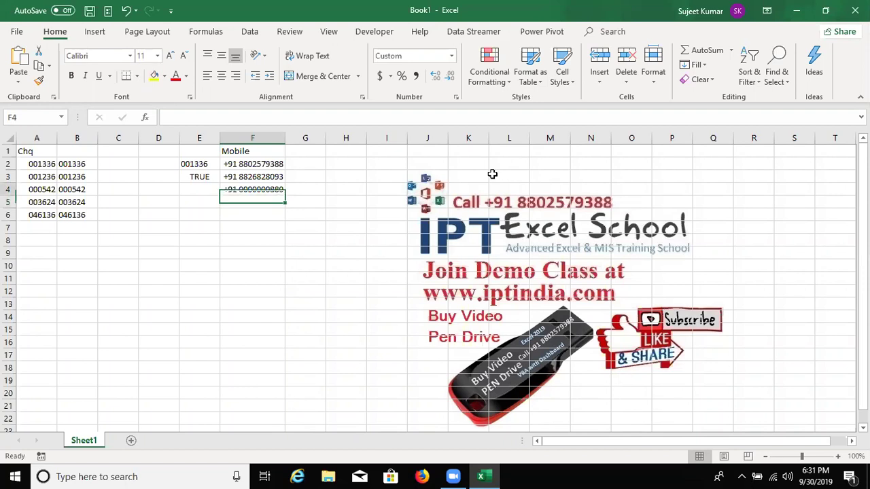
pyautogui.press('Up')
pyautogui.press('Up')
pyautogui.hotkey('shift', 'Down')
pyautogui.hotkey('shift', 'Down')
pyautogui.hotkey('shift', 'Down')
pyautogui.hotkey('shift', 'Down')
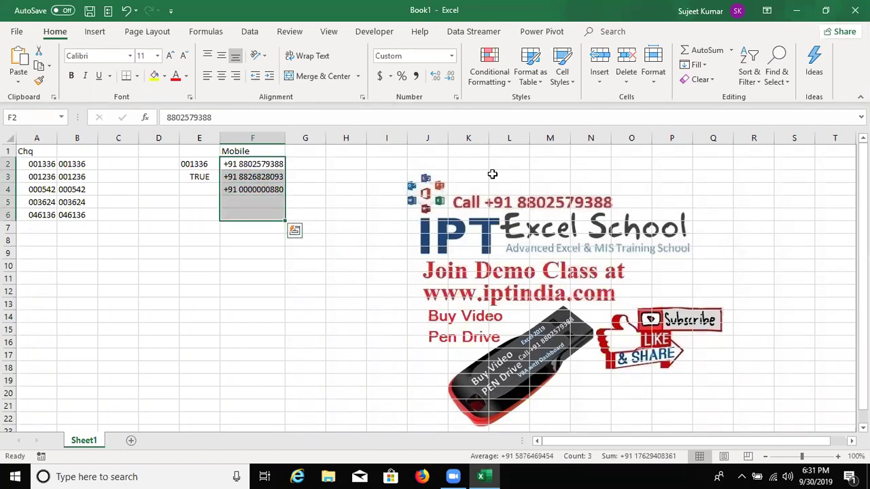
# Replace the zeros in F4's custom format with # signs so it shows +91 880
pyautogui.click(456, 96)
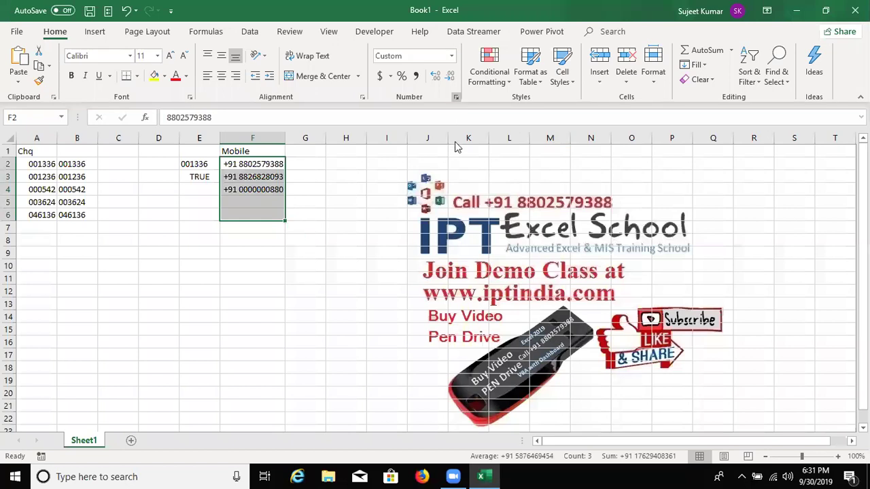
pyautogui.click(482, 168)
pyautogui.moveTo(482, 168); pyautogui.dragTo(534, 168)
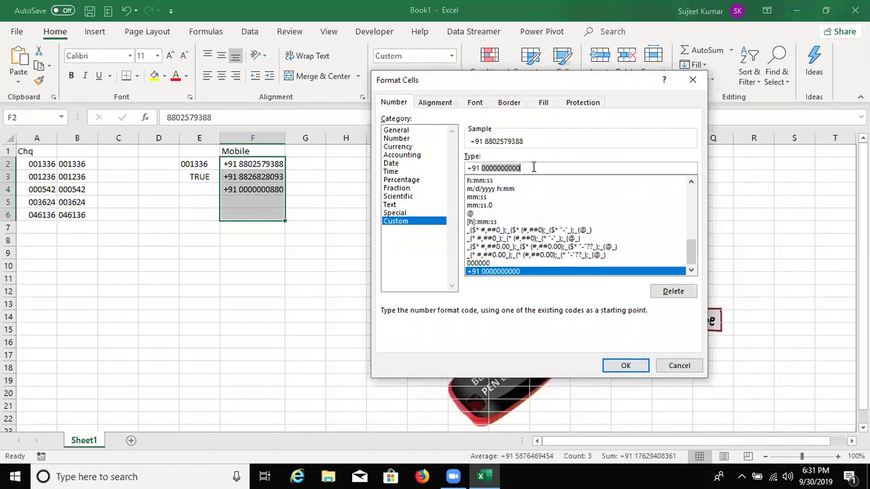
pyautogui.write('###########')
pyautogui.press('Return')
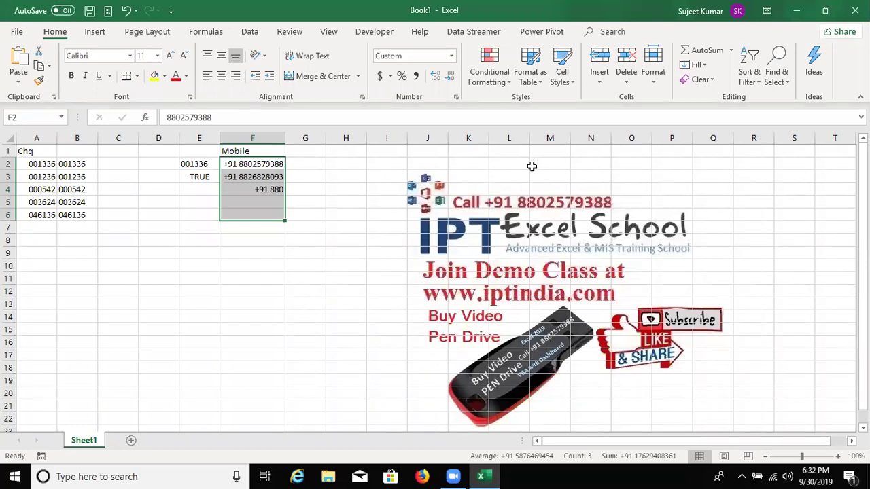
# Widen column G to 139 pixels (19.14)
pyautogui.press('Up')
pyautogui.press('Right')
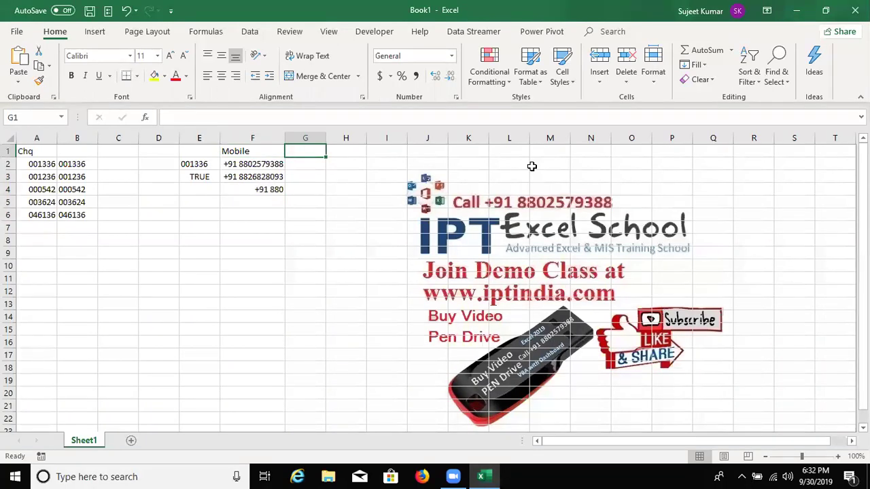
pyautogui.moveTo(326, 139); pyautogui.dragTo(375, 140)
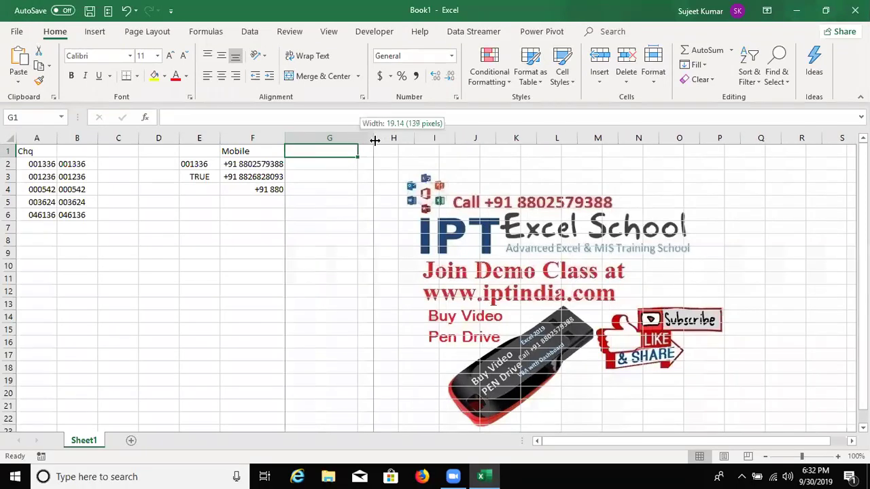
pyautogui.click(308, 200)
pyautogui.press('Up')
pyautogui.press('Up')
pyautogui.press('Up')
pyautogui.press('Up')
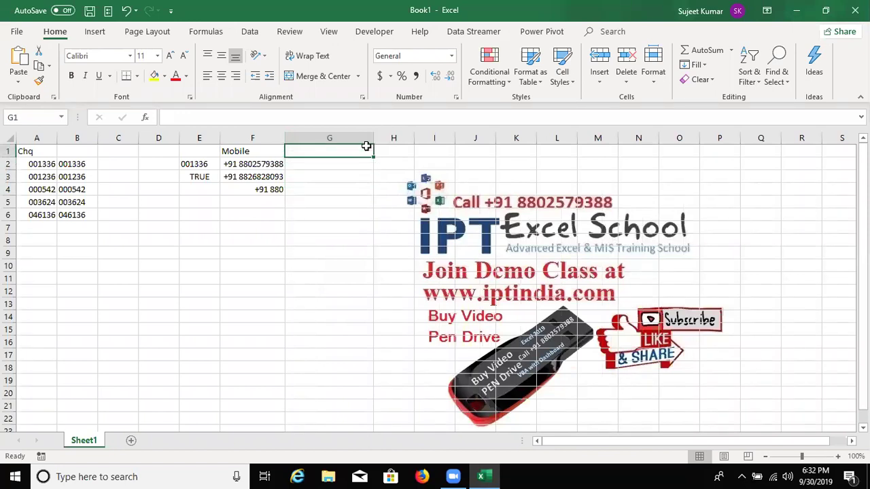
# Enter the heading ID in G1 and select the cells below it
pyautogui.write('ID')
pyautogui.press('Return')
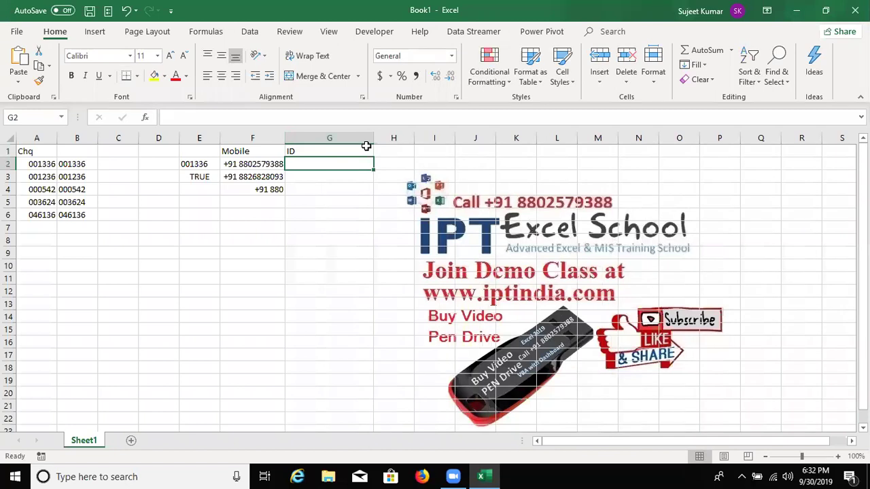
pyautogui.hotkey('shift', 'Down')
pyautogui.hotkey('shift', 'Down')
pyautogui.hotkey('shift', 'Down')
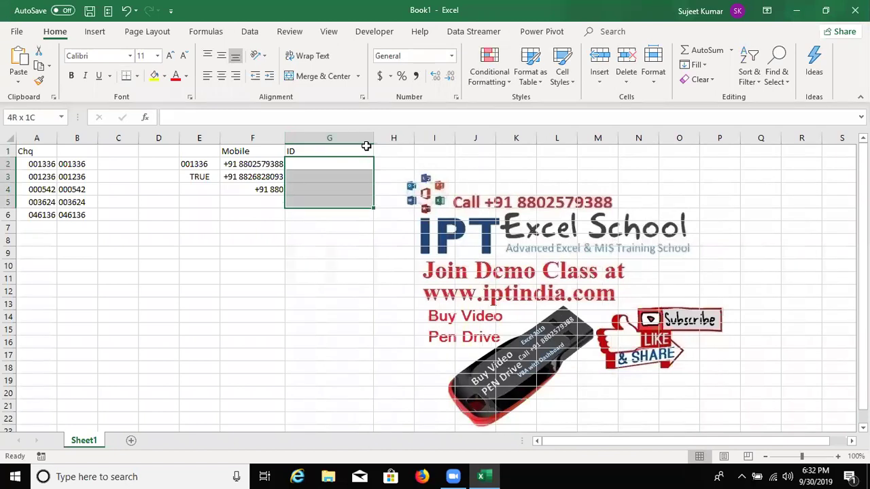
pyautogui.hotkey('shift', 'Down')
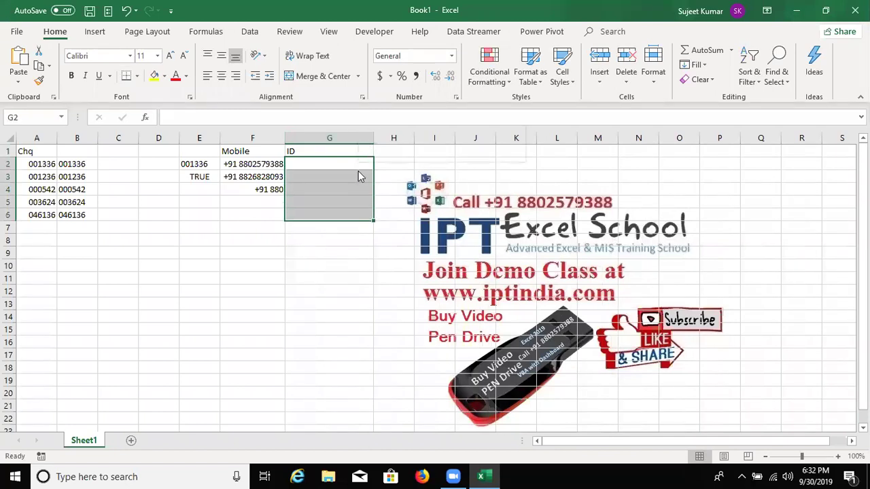
# Give the ID cells a custom ###-###-### format and enter 123-456-789 in G2
pyautogui.rightClick(358, 172)
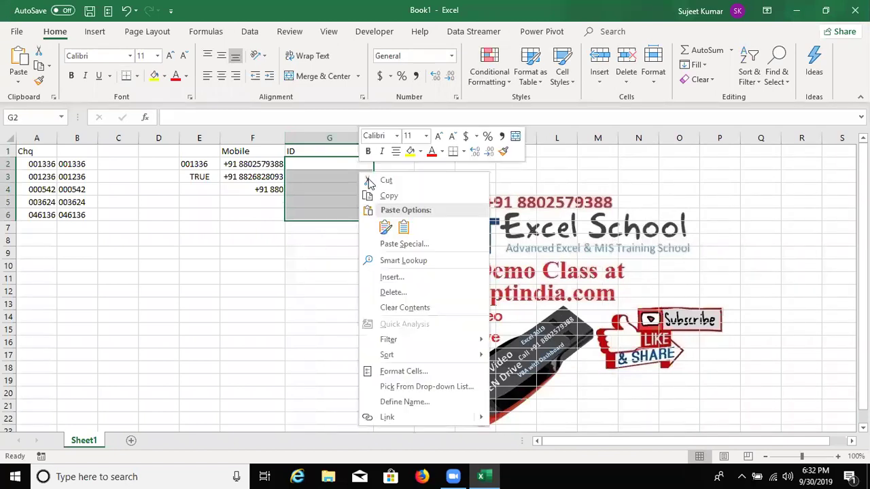
pyautogui.click(435, 372)
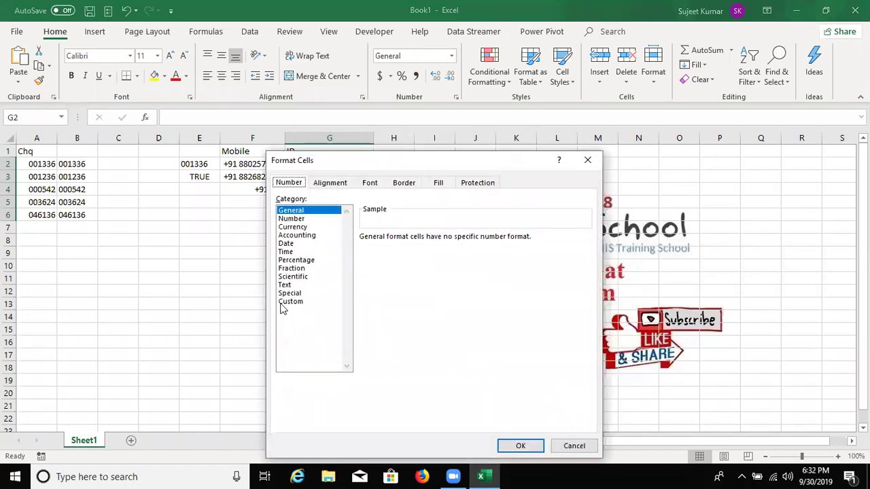
pyautogui.click(286, 301)
pyautogui.doubleClick(369, 249)
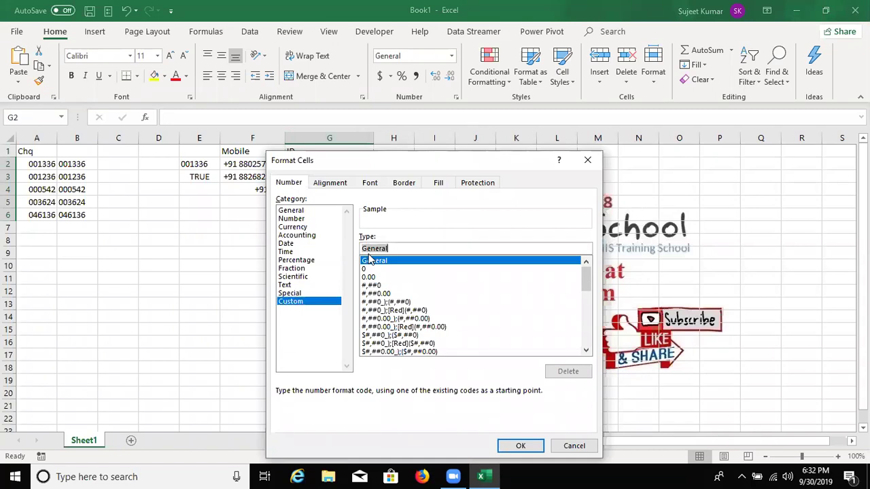
pyautogui.write('###')
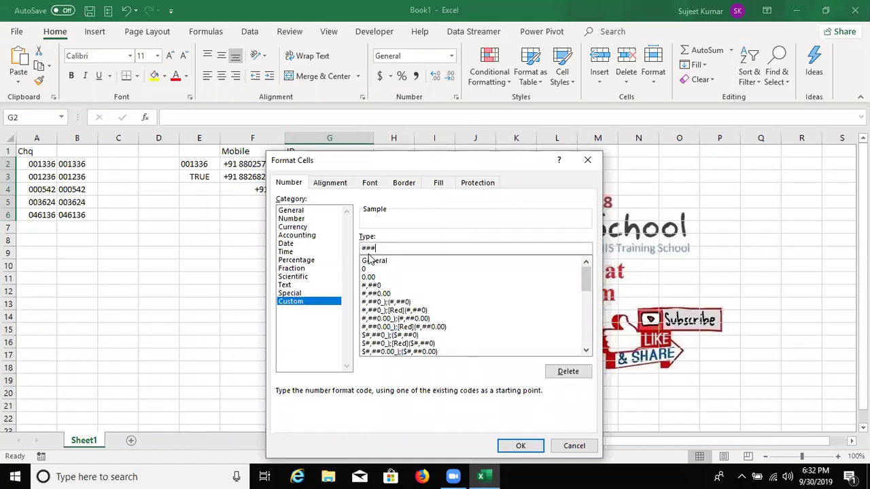
pyautogui.write('-###-###')
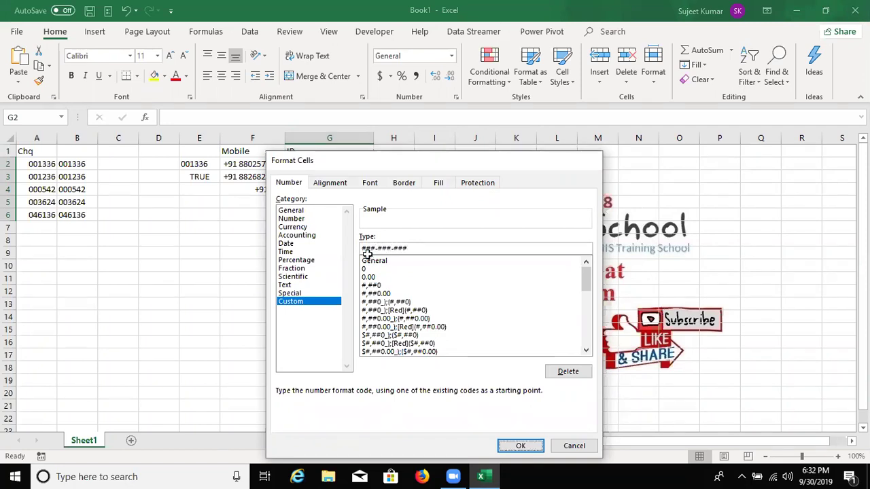
pyautogui.press('Return')
pyautogui.write('1')
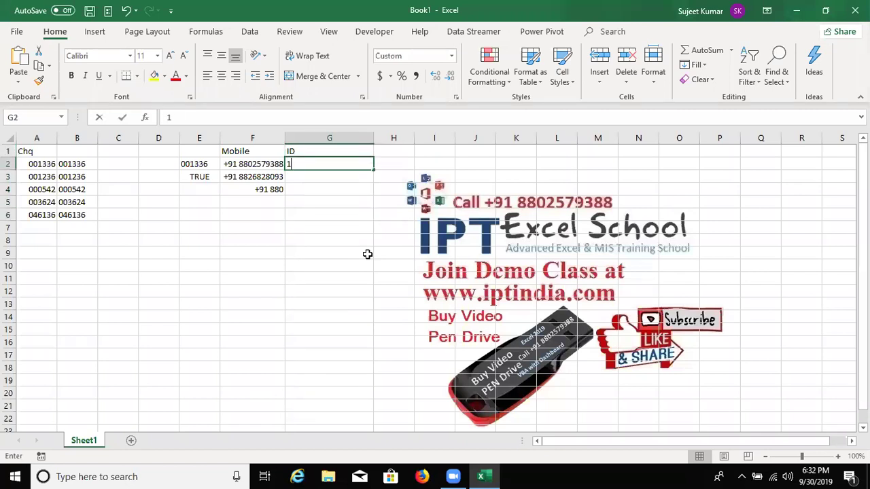
pyautogui.write('23-456-')
pyautogui.write('789')
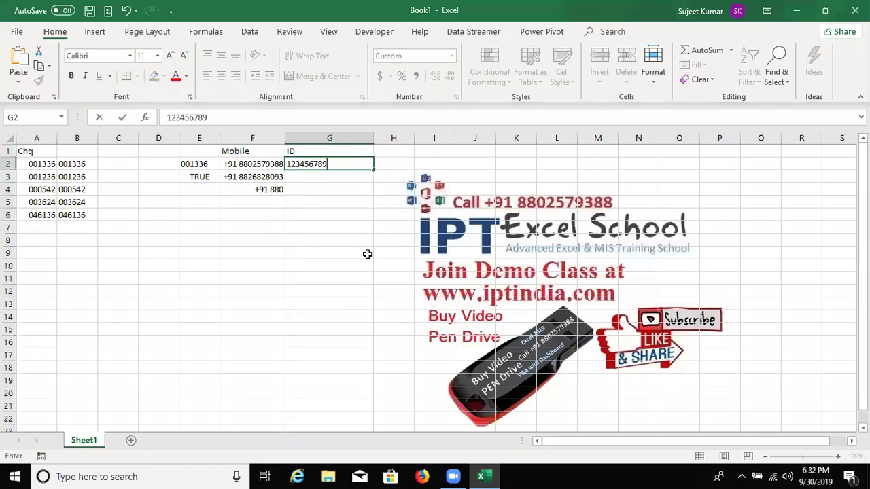
pyautogui.press('Return')
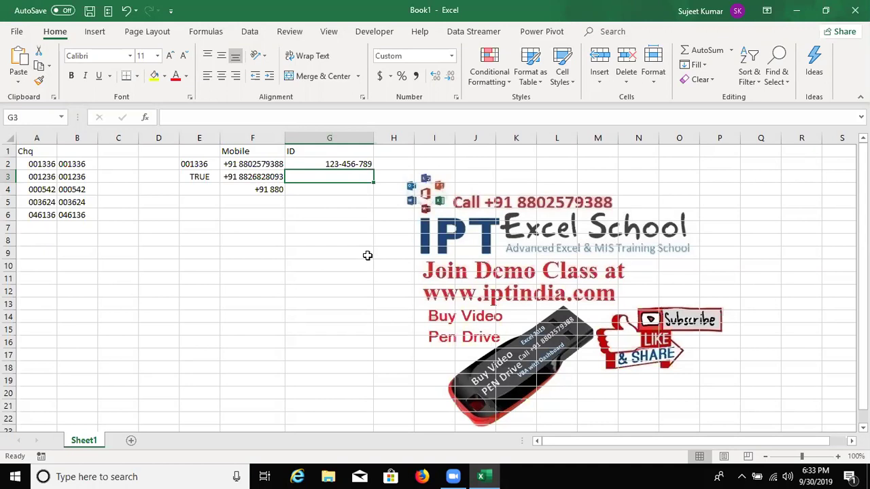
# Widen column H and enter the heading ac in H1
pyautogui.moveTo(415, 139); pyautogui.dragTo(507, 138)
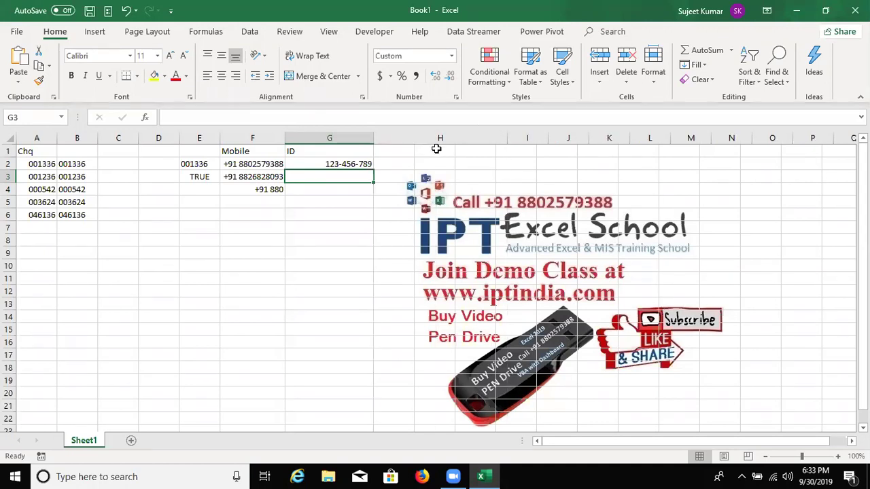
pyautogui.click(436, 148)
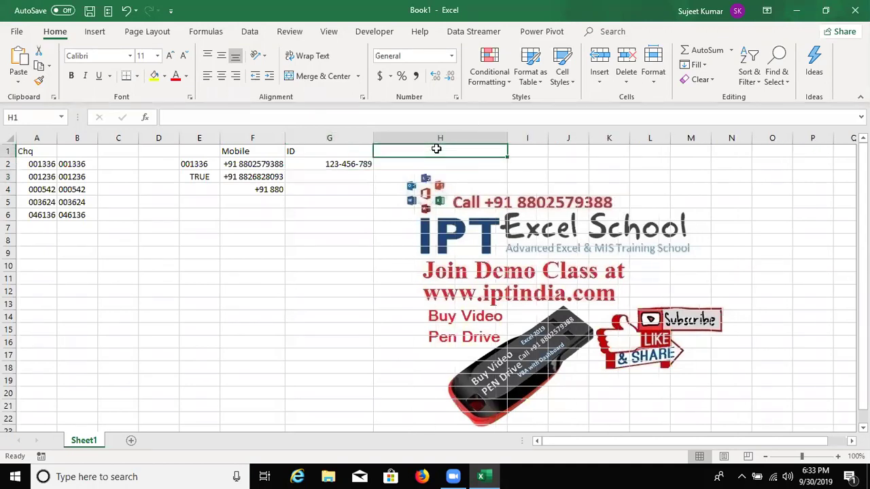
pyautogui.write('ac')
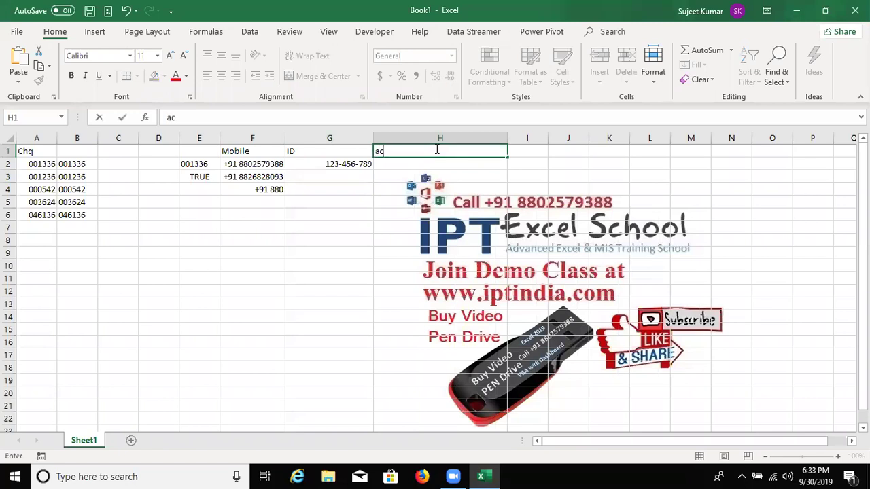
pyautogui.press('Return')
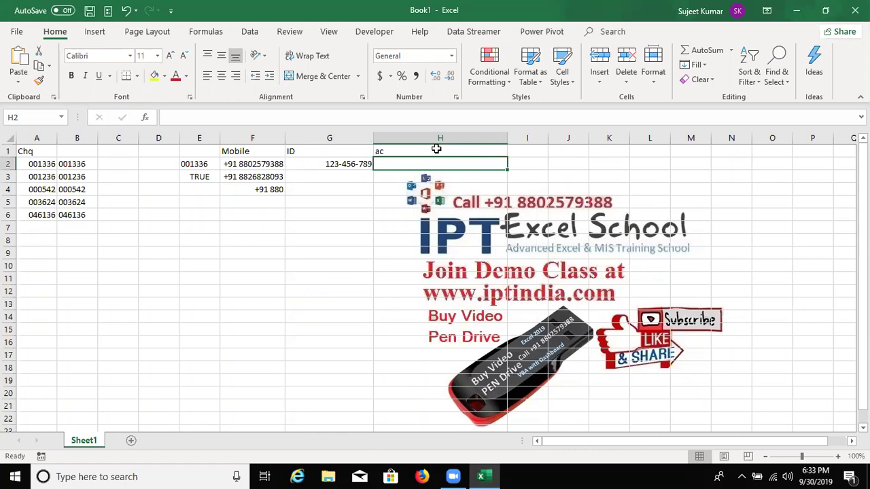
pyautogui.write('12345678912')
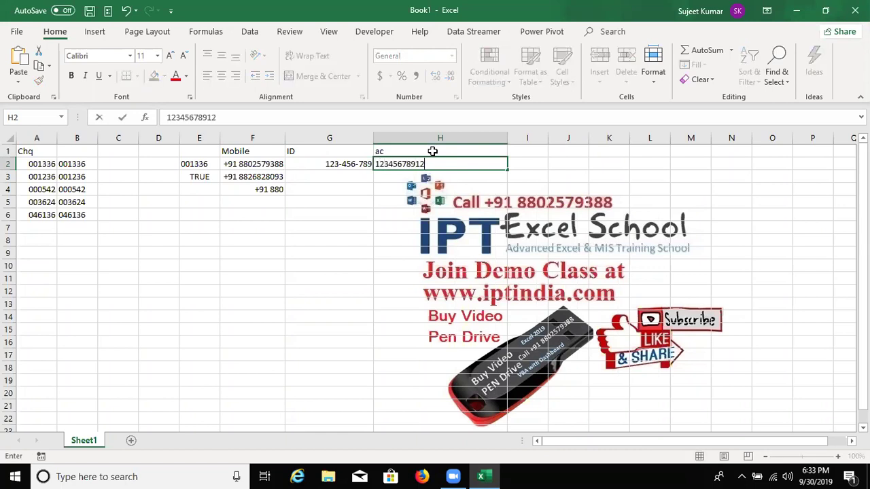
pyautogui.press('Return')
pyautogui.press('Up')
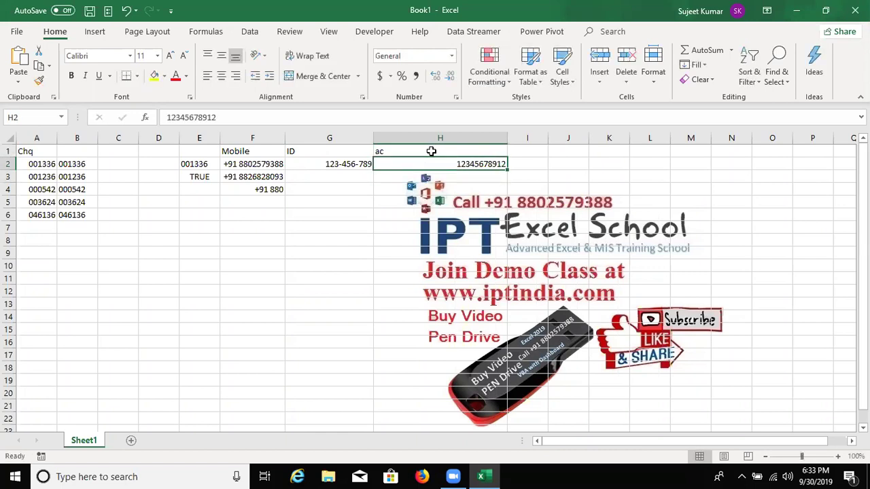
pyautogui.click(230, 121)
pyautogui.write('8')
pyautogui.press('Return')
pyautogui.press('Up')
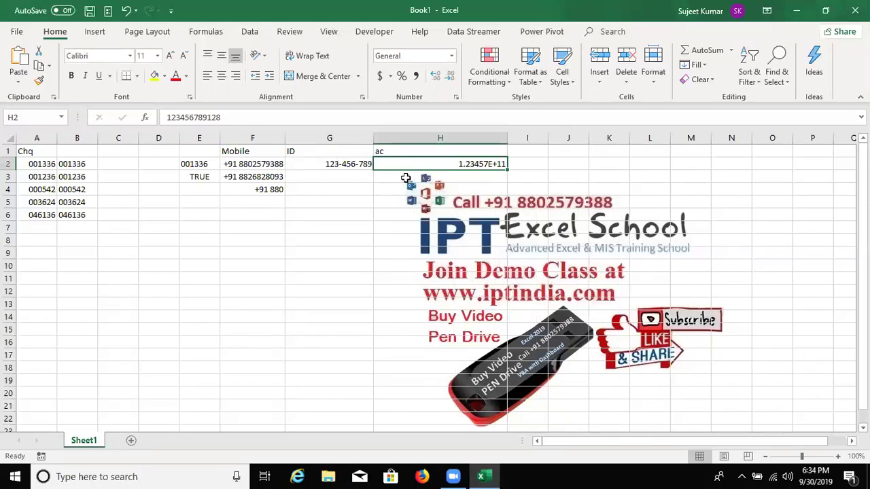
pyautogui.moveTo(414, 166); pyautogui.dragTo(412, 208)
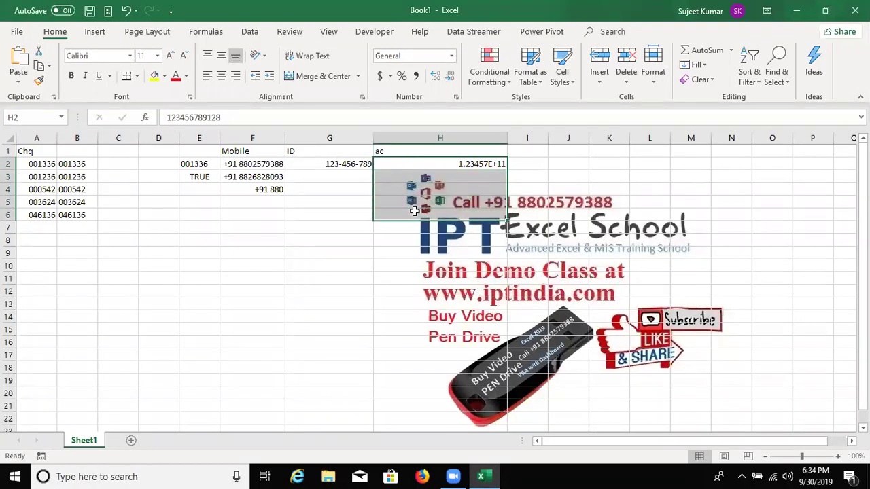
pyautogui.rightClick(411, 208)
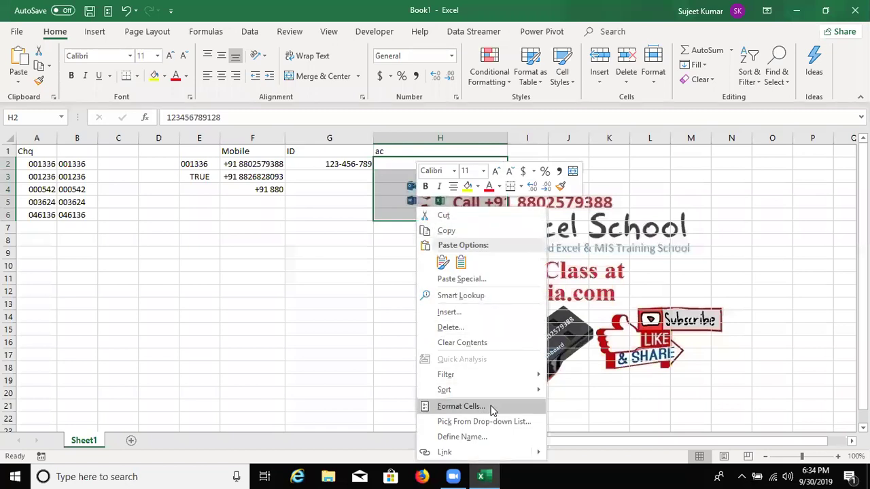
pyautogui.click(492, 406)
pyautogui.click(346, 301)
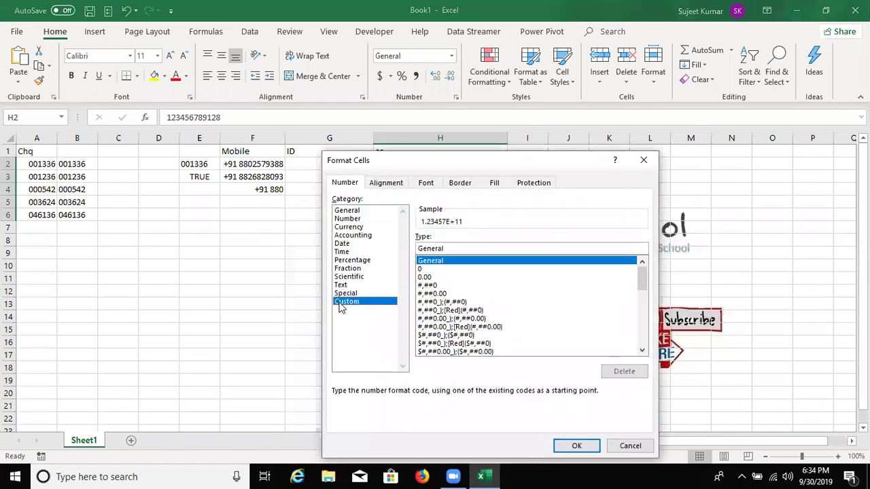
pyautogui.click(435, 248)
pyautogui.write('#')
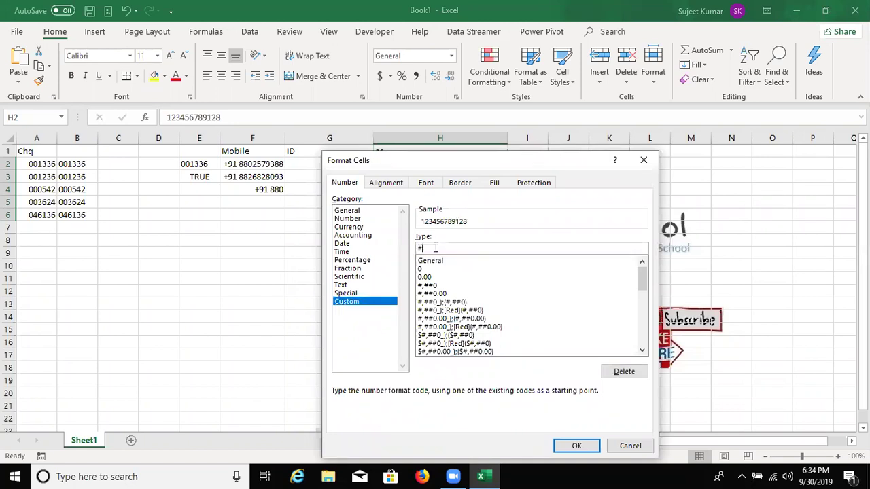
pyautogui.press('Return')
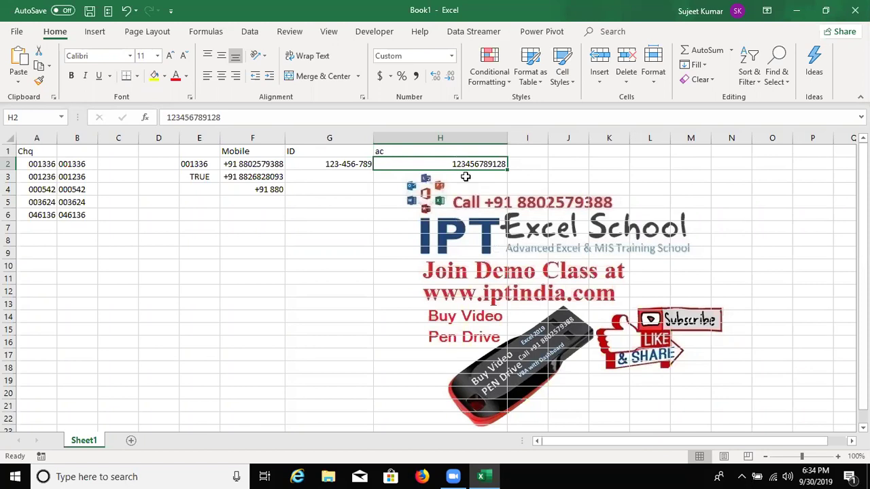
pyautogui.click(244, 118)
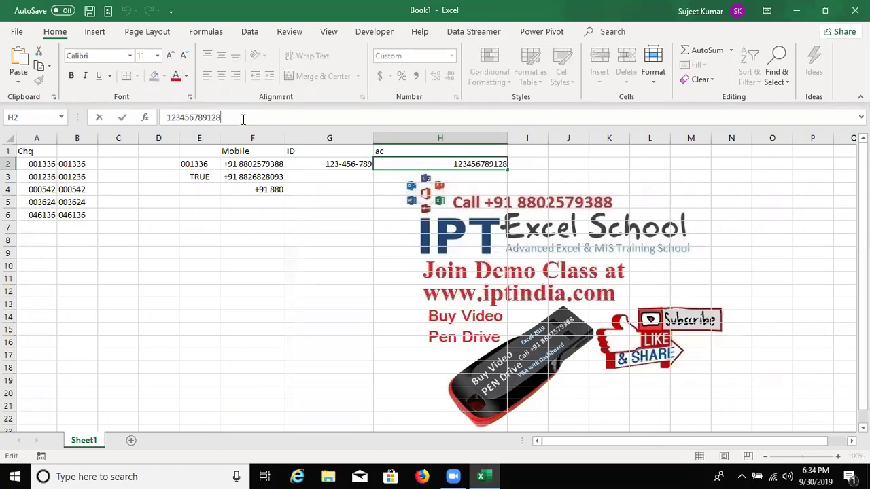
pyautogui.write('9')
pyautogui.write('87')
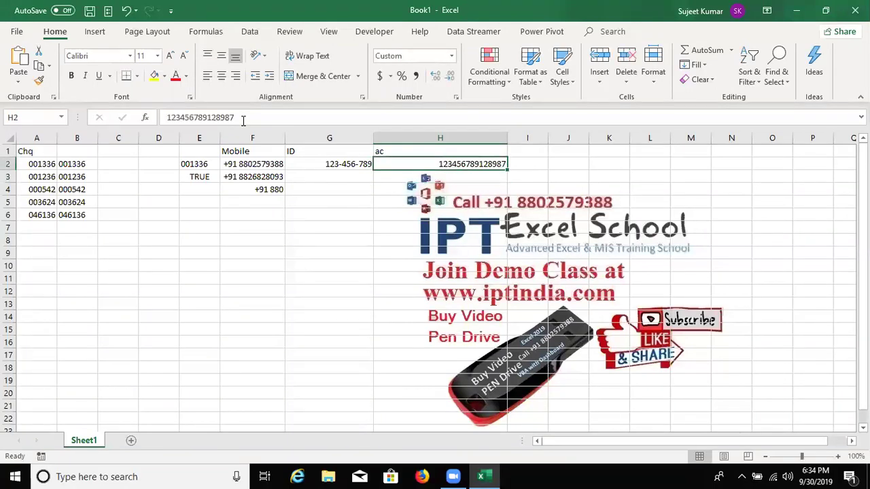
pyautogui.write('0')
pyautogui.press('Return')
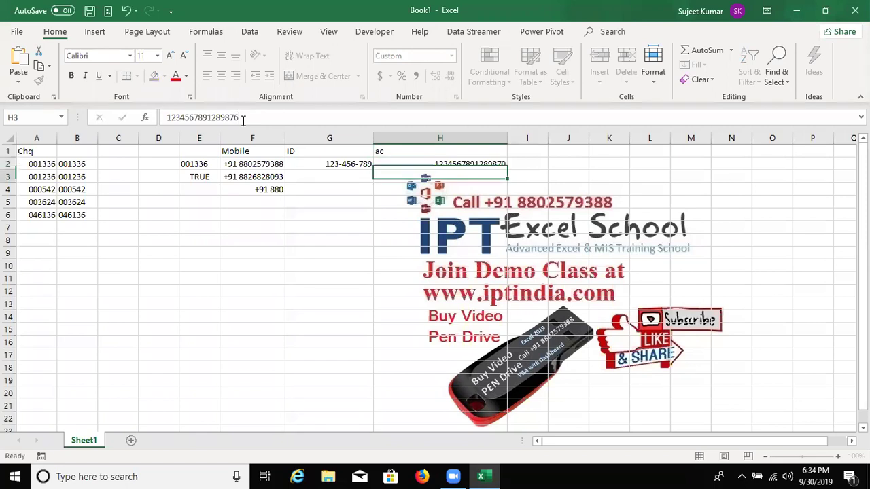
pyautogui.press('Up')
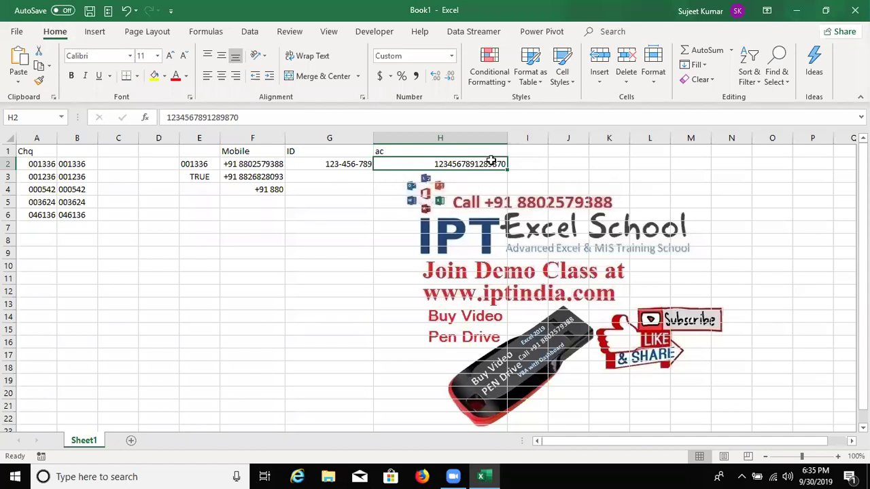
# Enter 1500 in cell D9
pyautogui.click(513, 163)
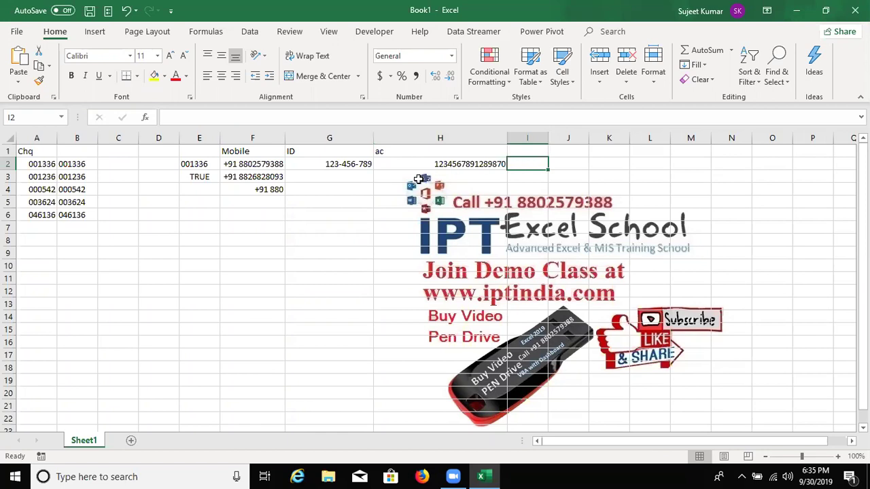
pyautogui.click(168, 298)
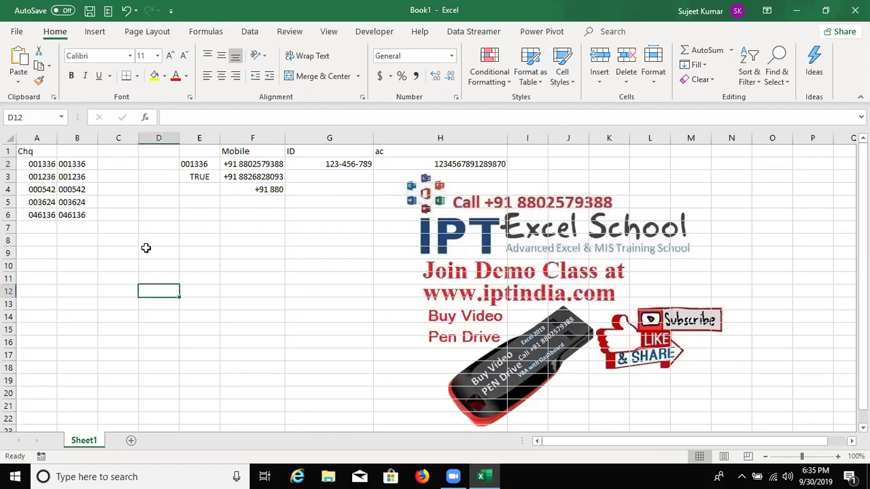
pyautogui.moveTo(145, 251); pyautogui.dragTo(145, 241)
pyautogui.write('15')
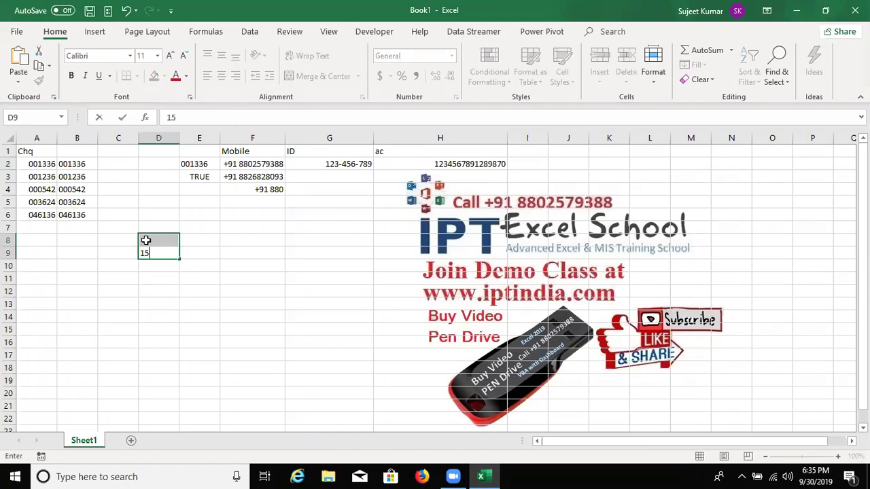
pyautogui.write('00')
pyautogui.press('Return')
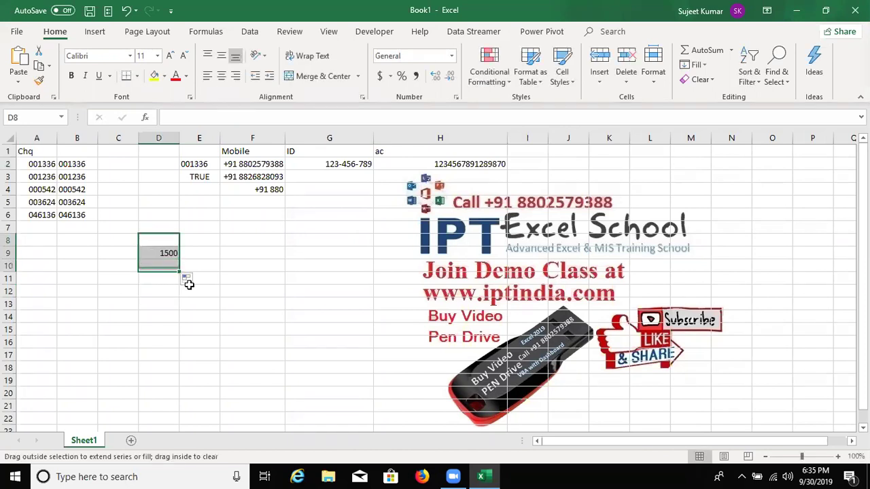
# Replace D9's contents with the text MRP 1500 and move to E9
pyautogui.moveTo(179, 259); pyautogui.dragTo(185, 280)
pyautogui.click(190, 289)
pyautogui.click(165, 249)
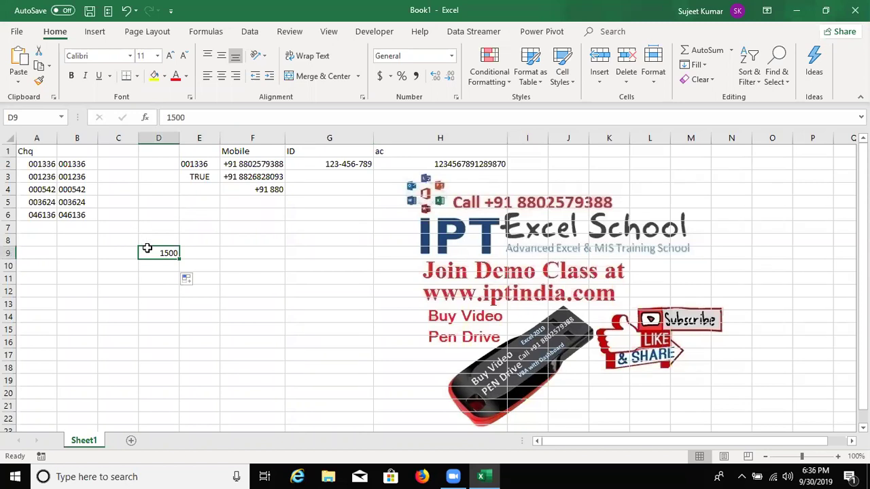
pyautogui.write('MRP 1500')
pyautogui.press('Return')
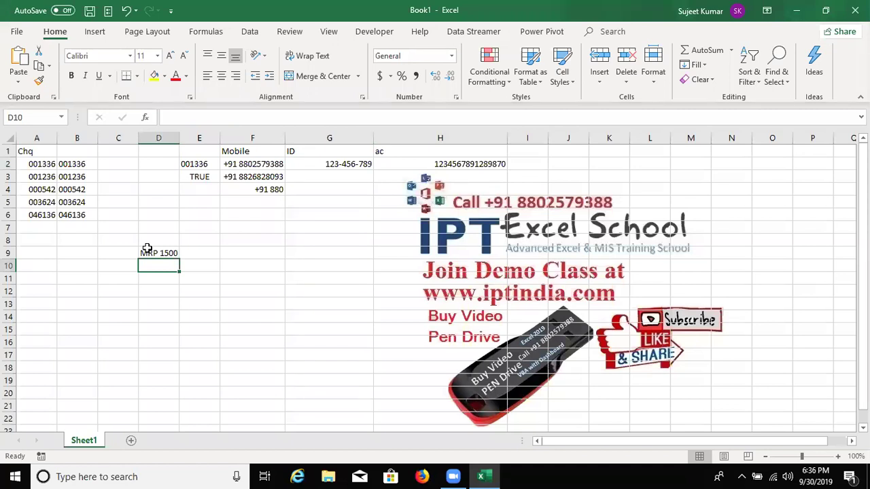
pyautogui.click(147, 248)
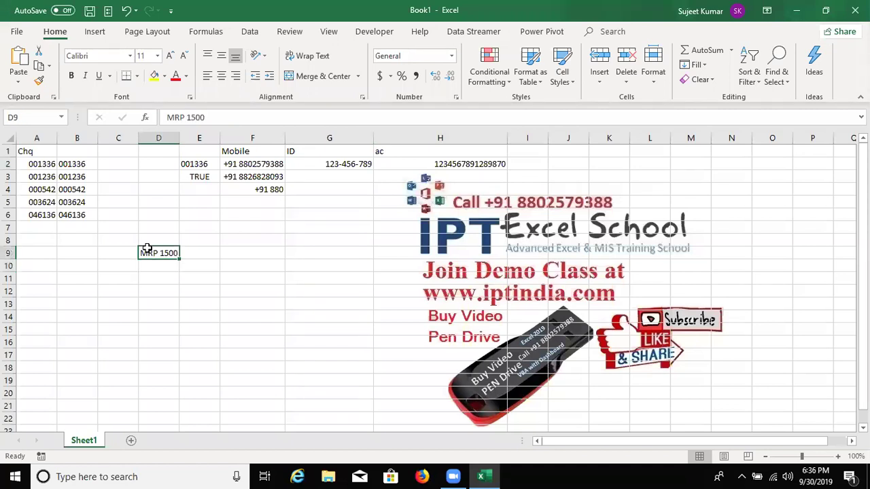
pyautogui.press('Right')
# Enter the test formula =D9+20 in E9, which returns #VALUE!
pyautogui.write('=D9+20')
pyautogui.press('Return')
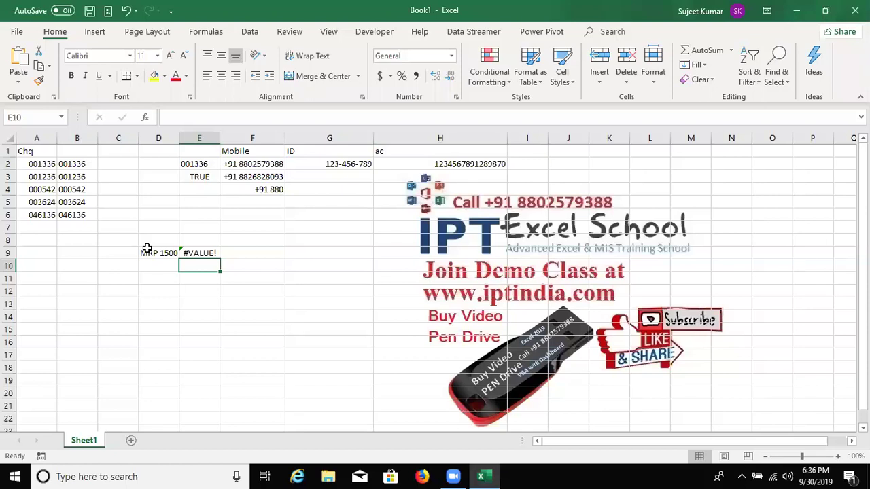
pyautogui.press('Up')
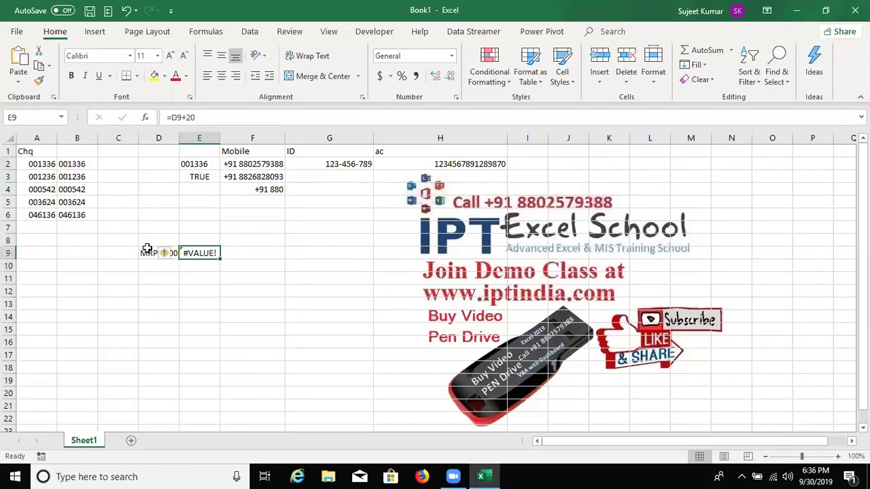
pyautogui.press('Left')
pyautogui.press('Right')
# Clear E9 and re-enter D9 as the plain number 1500
pyautogui.press('End')
pyautogui.press('End')
pyautogui.press('Delete')
pyautogui.press('Left')
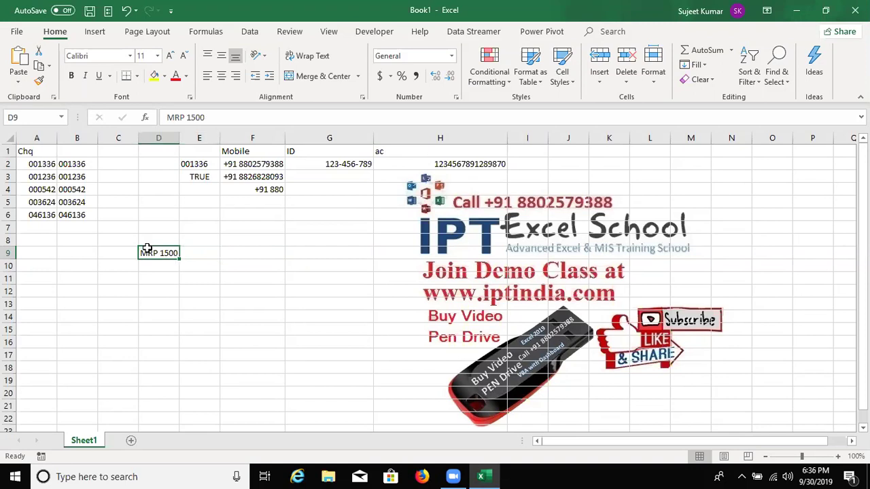
pyautogui.press('Delete')
pyautogui.write('1500')
pyautogui.press('Return')
pyautogui.press('Up')
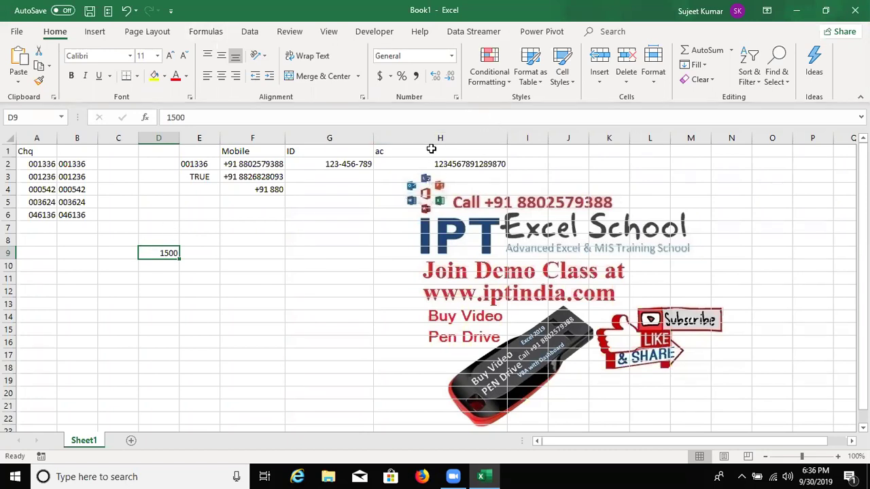
# Give D9 the custom number format "MRP"0
pyautogui.click(456, 99)
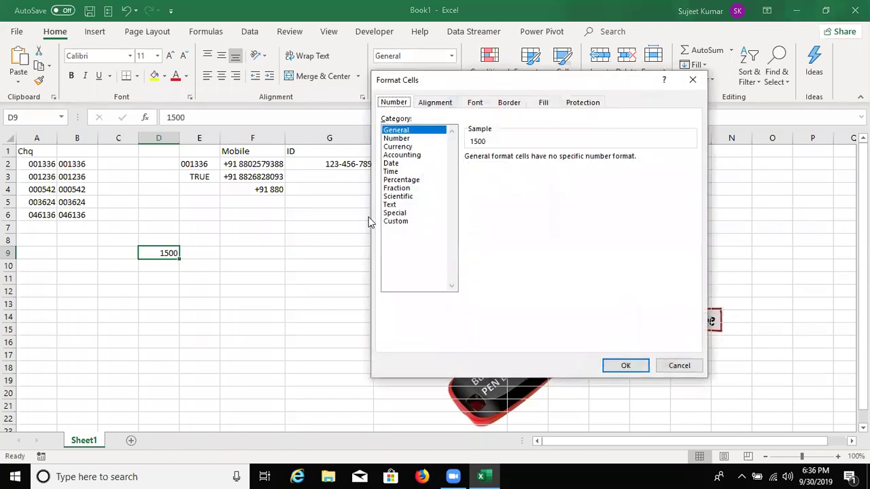
pyautogui.click(398, 221)
pyautogui.doubleClick(493, 167)
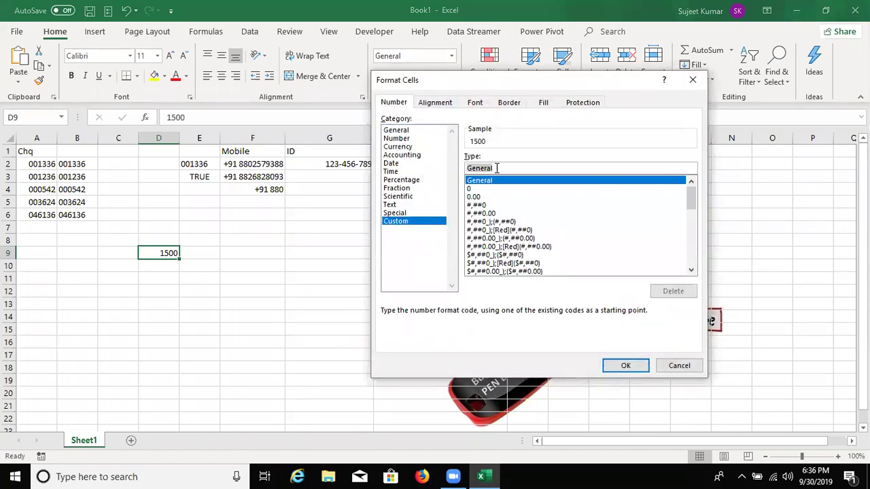
pyautogui.write('"MRP"')
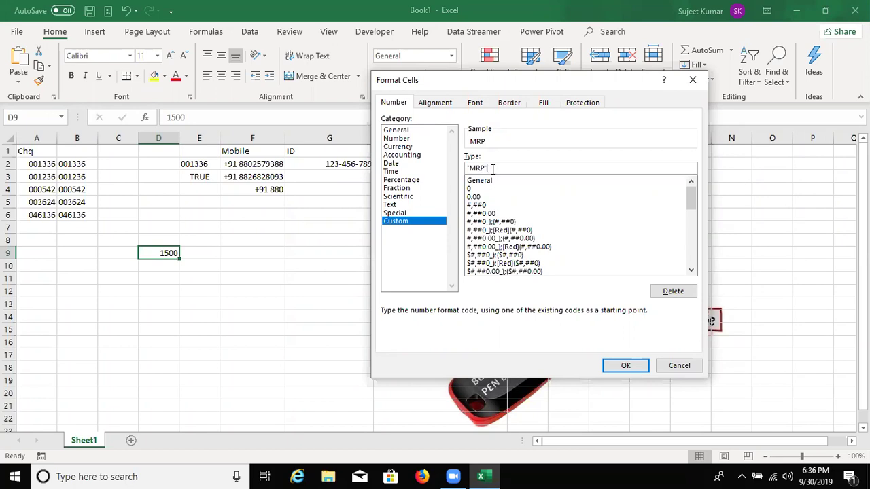
pyautogui.write('0')
pyautogui.click(609, 371)
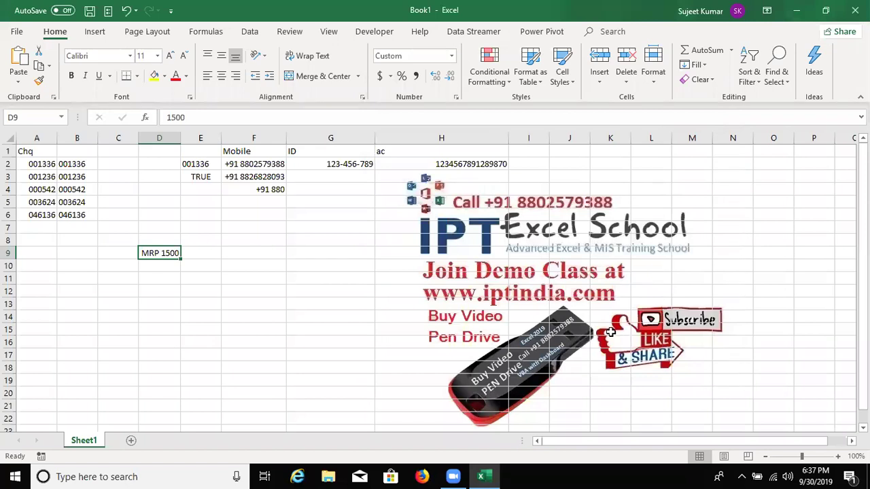
# Update D9's value and add two decimal places so it reads MRP 0.50
pyautogui.click(456, 98)
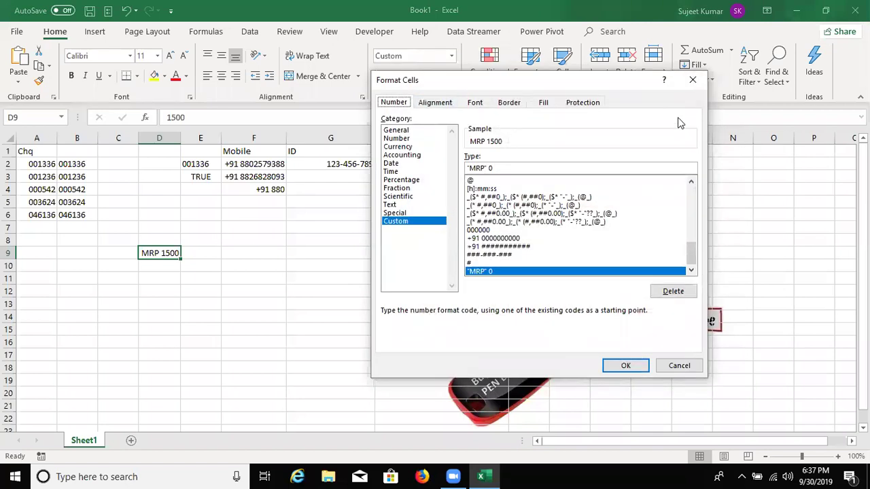
pyautogui.click(692, 79)
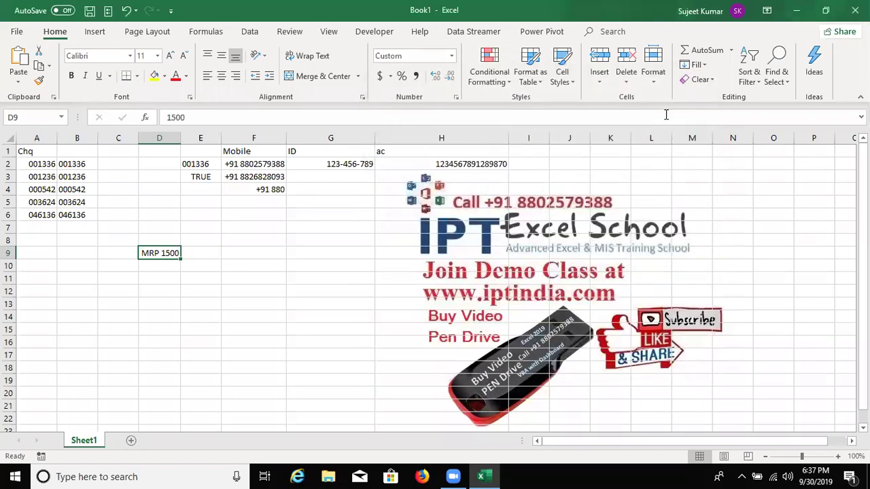
pyautogui.click(160, 252)
pyautogui.write('.1')
pyautogui.press('Return')
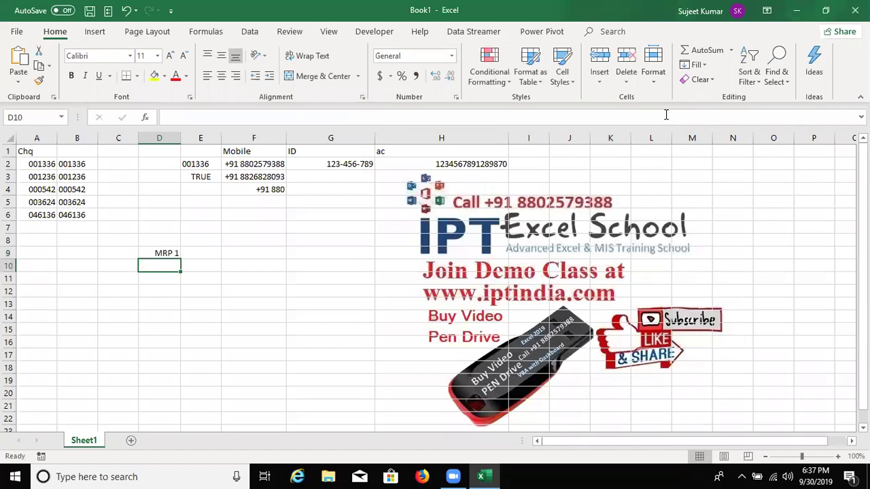
pyautogui.click(173, 253)
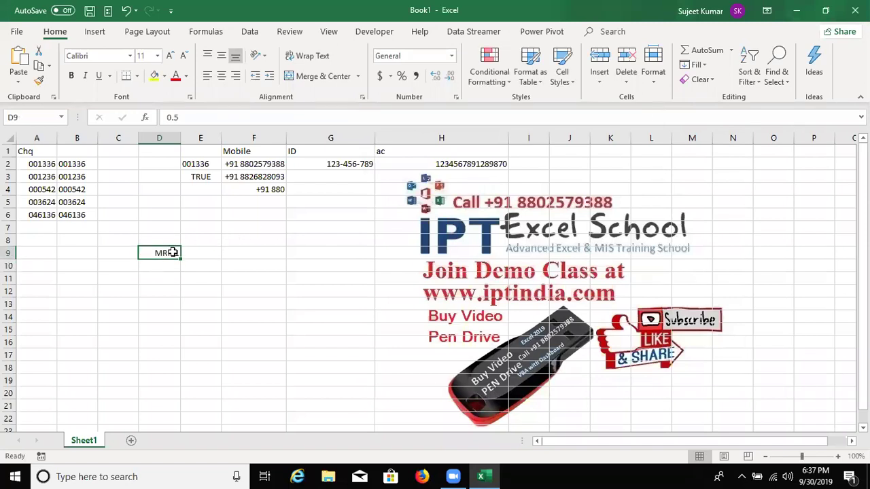
pyautogui.click(435, 76)
pyautogui.click(435, 76)
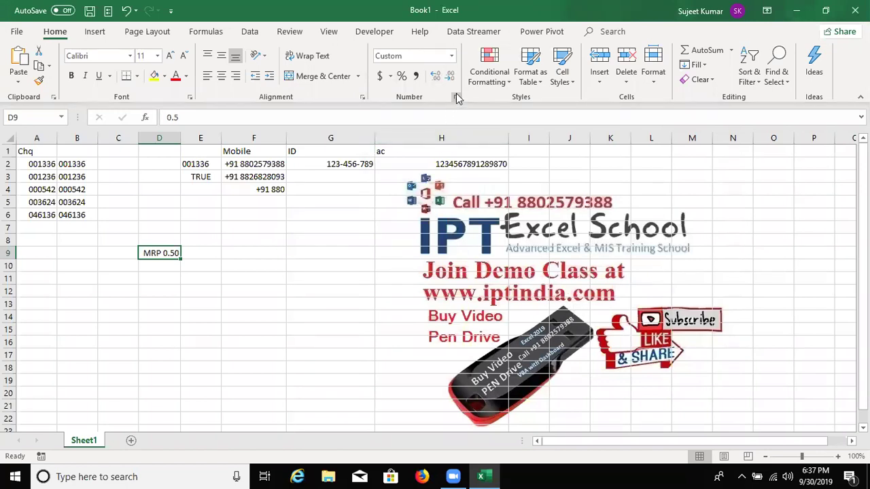
# Change D9's format to "MRP" # and add two decimal places
pyautogui.hotkey('ctrl', '1')
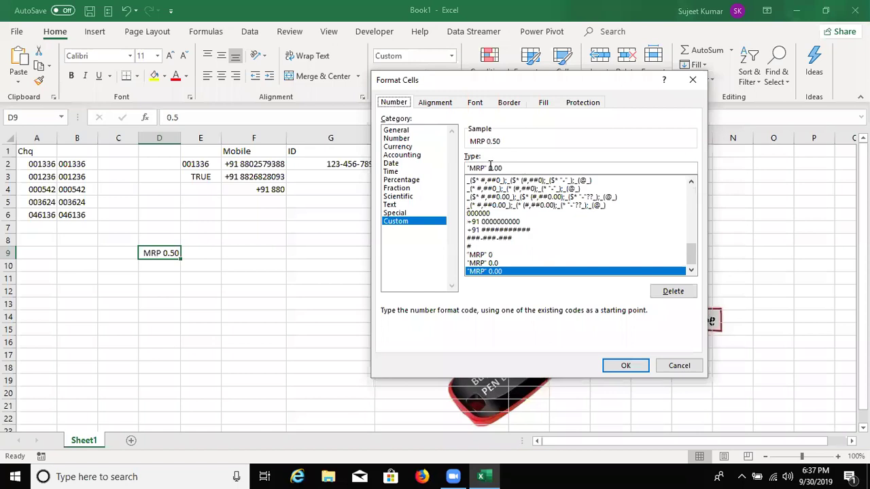
pyautogui.moveTo(488, 168); pyautogui.dragTo(525, 165)
pyautogui.write('#')
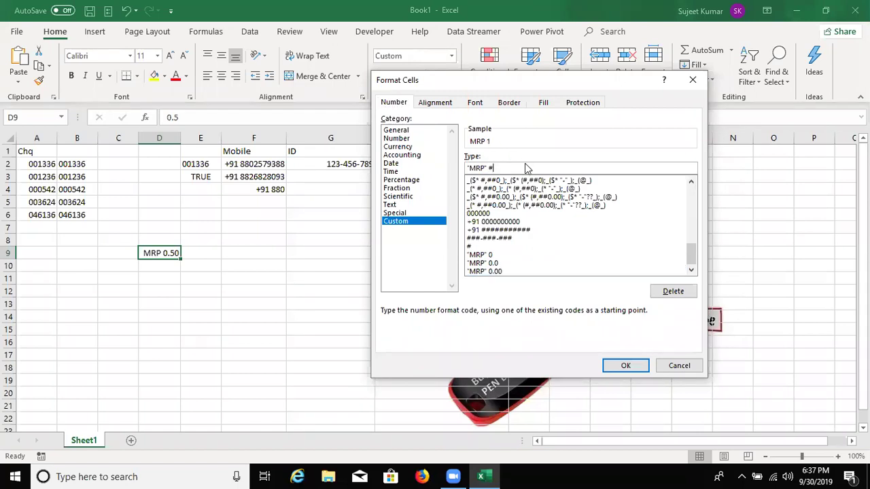
pyautogui.press('Return')
pyautogui.click(436, 79)
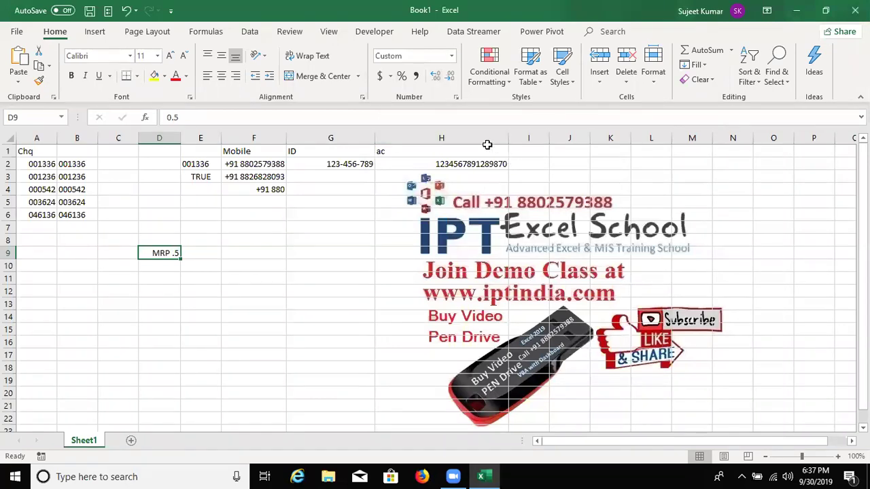
pyautogui.click(437, 79)
# Restore D9's format to "MRP" 0 with two decimals so it shows MRP 0.50
pyautogui.click(456, 100)
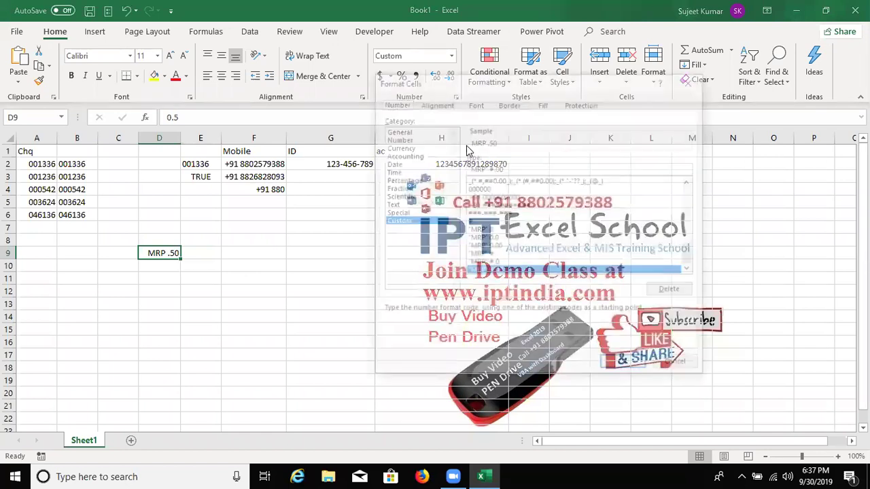
pyautogui.moveTo(504, 168)
pyautogui.mouseDown()
pyautogui.moveTo(467, 168)
pyautogui.moveTo(504, 168)
pyautogui.mouseUp()
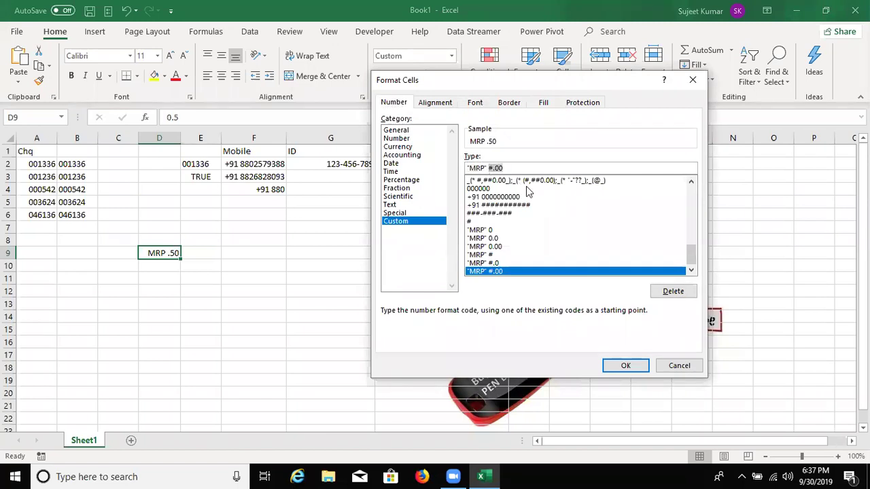
pyautogui.press('BackSpace')
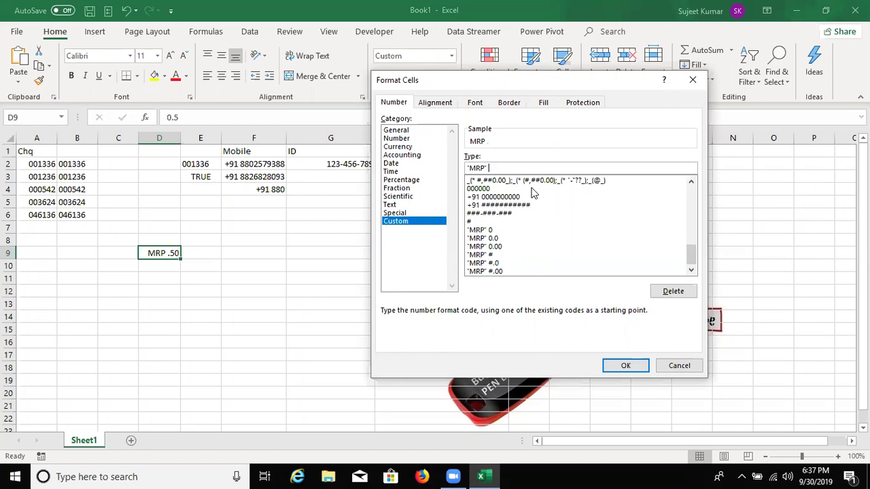
pyautogui.write('0')
pyautogui.click(625, 368)
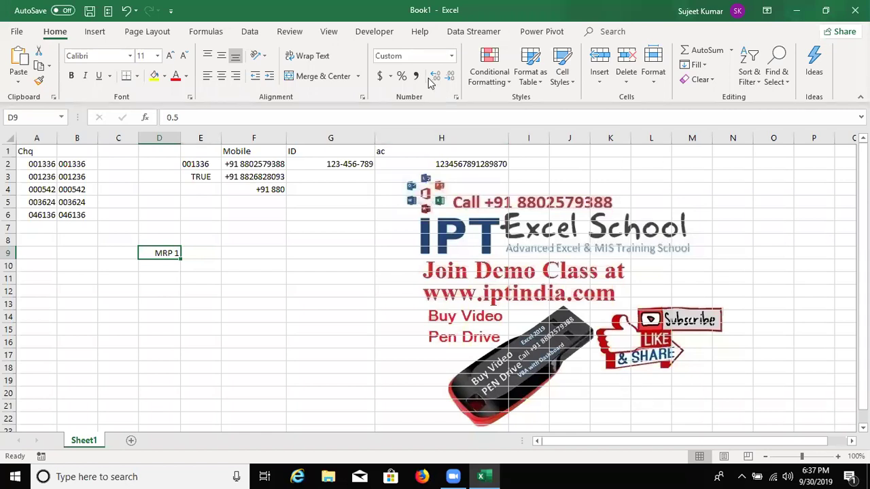
pyautogui.click(435, 78)
pyautogui.click(435, 78)
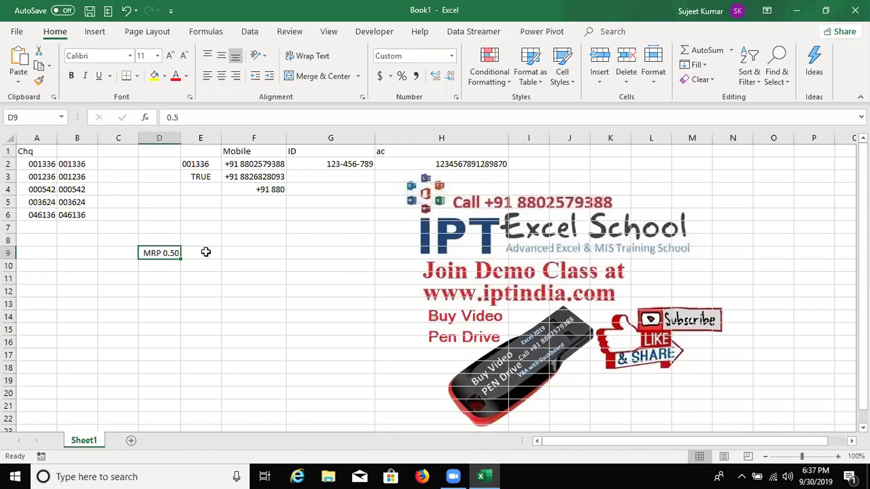
# Copy D9 into E9
pyautogui.hotkey('ctrl', 'c')
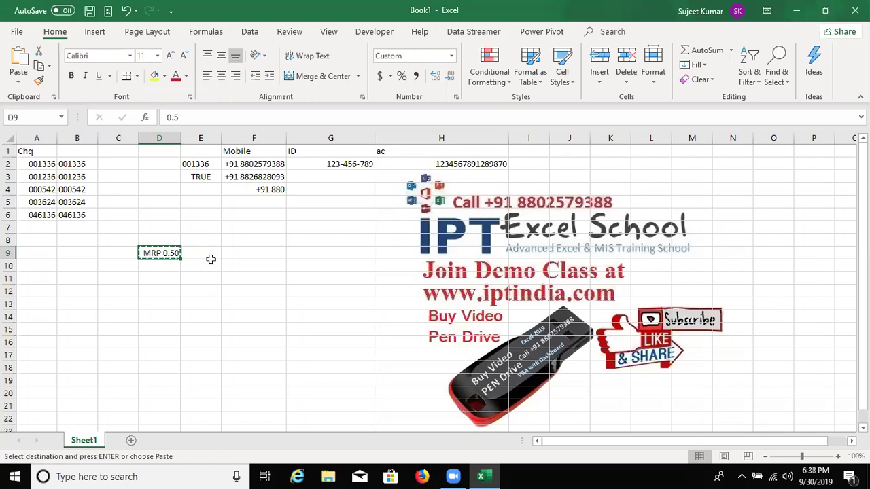
pyautogui.click(206, 254)
pyautogui.hotkey('ctrl', 'v')
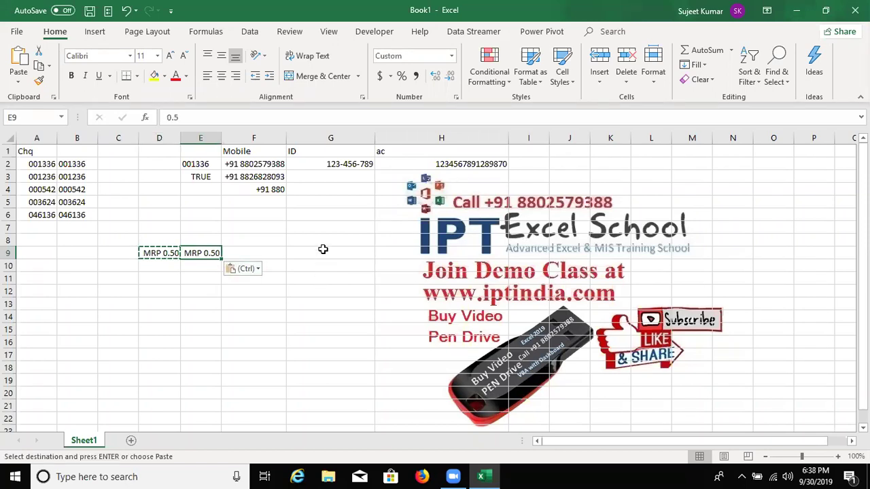
pyautogui.press('Escape')
# Change E9's format to "MRP" # with two decimals so it shows MRP .50
pyautogui.click(455, 97)
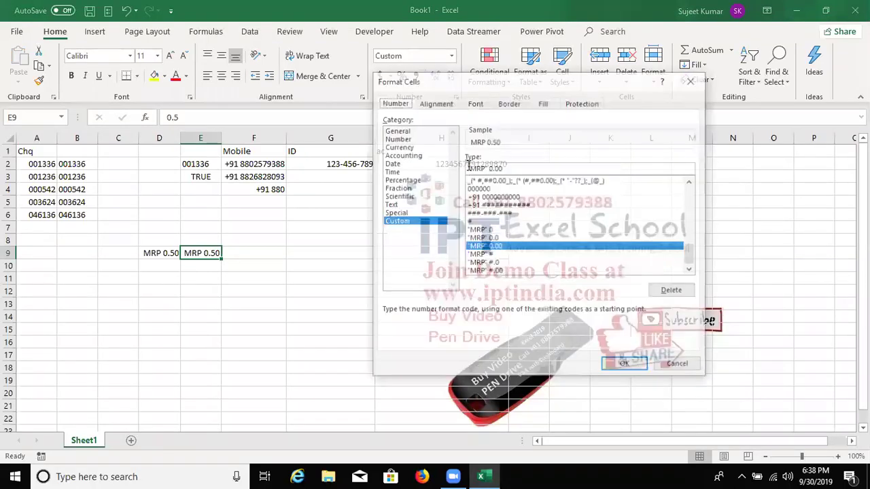
pyautogui.moveTo(487, 168); pyautogui.dragTo(519, 168)
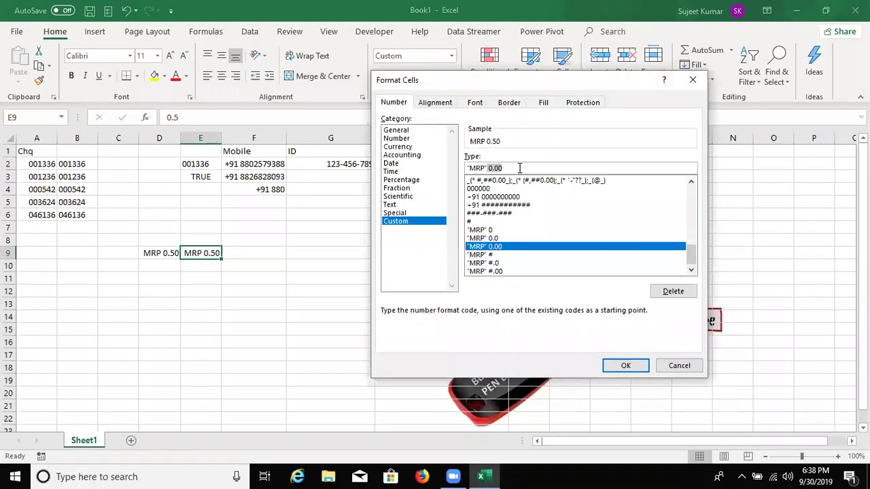
pyautogui.press('BackSpace')
pyautogui.write('#')
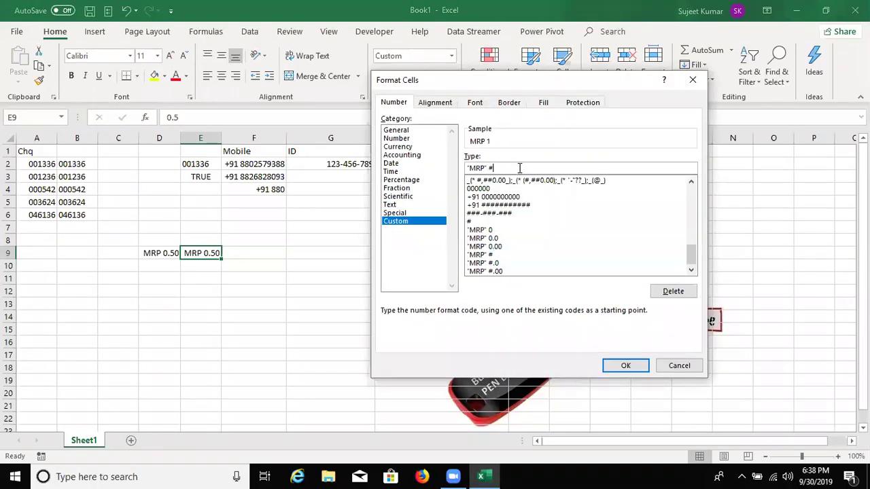
pyautogui.click(620, 362)
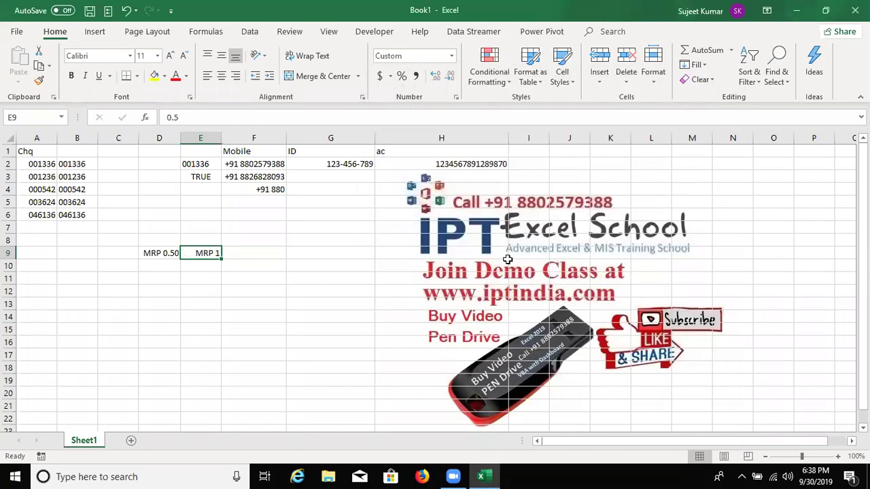
pyautogui.click(437, 77)
pyautogui.click(437, 76)
pyautogui.moveTo(245, 291); pyautogui.dragTo(248, 303)
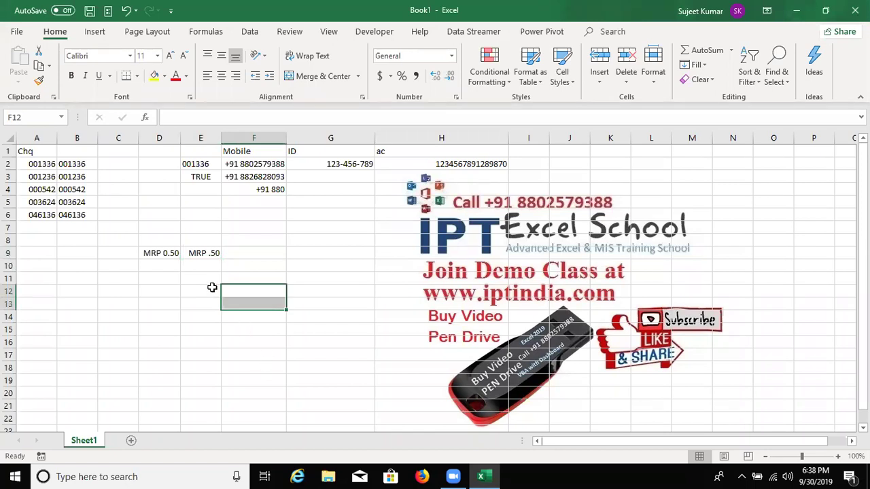
pyautogui.click(175, 269)
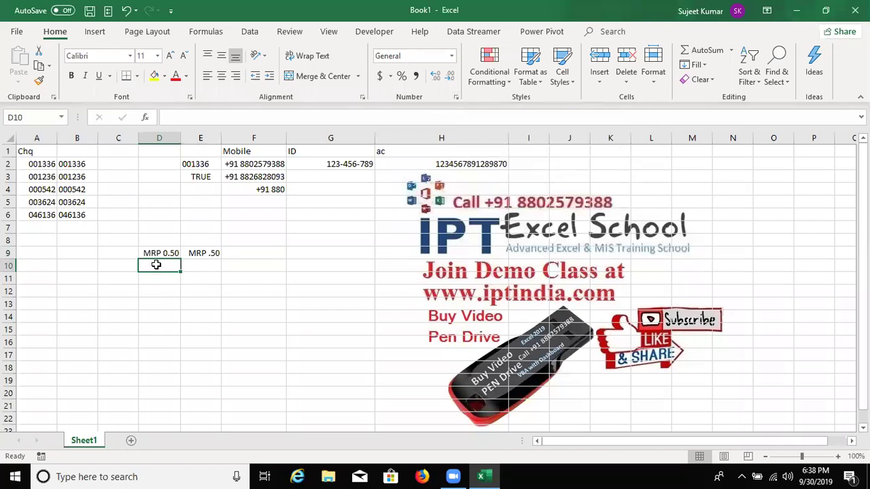
# Give D9 the custom format "MRP" 00 so numbers pad to two digits
pyautogui.click(155, 253)
pyautogui.click(456, 101)
pyautogui.moveTo(505, 170); pyautogui.dragTo(488, 168)
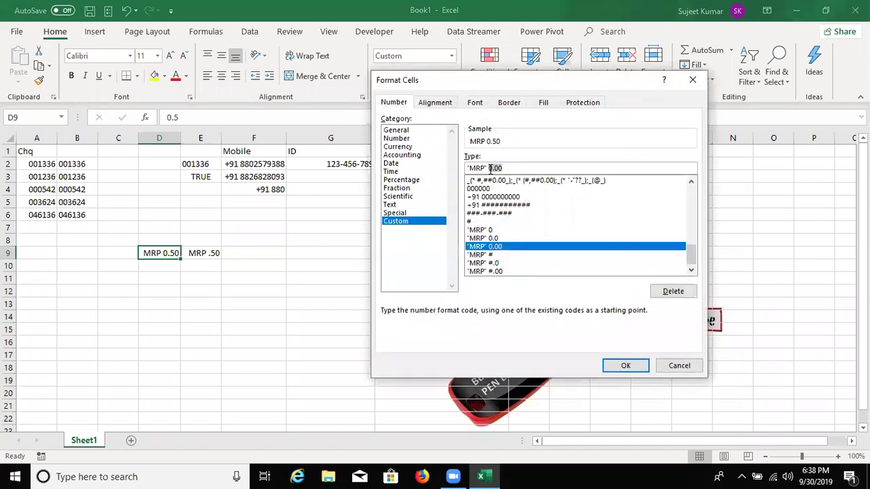
pyautogui.write('00')
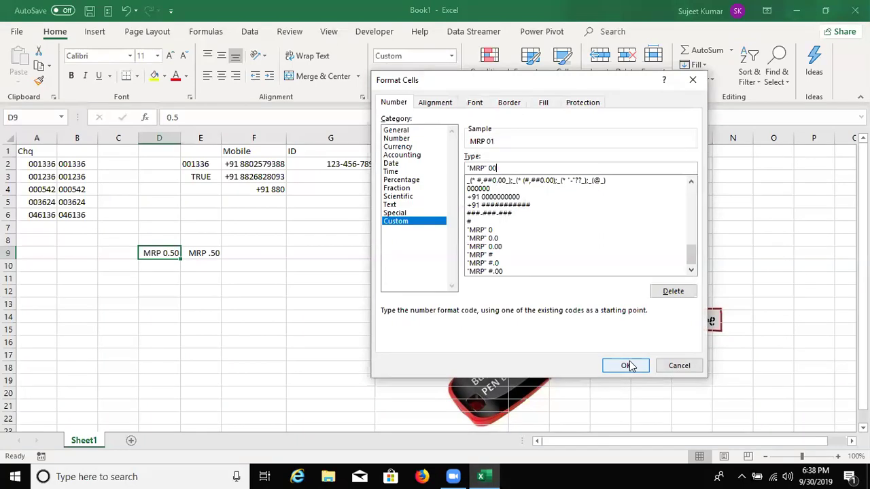
pyautogui.click(625, 366)
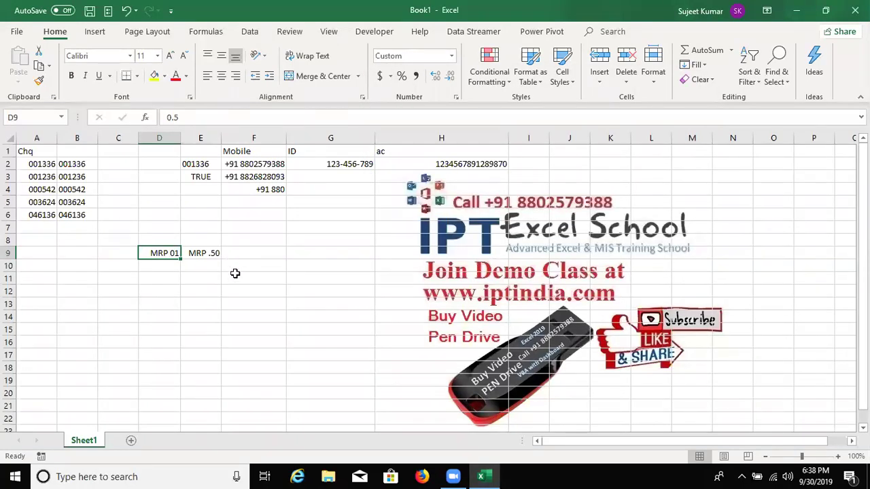
# Test D9 with 15, then 9 (MRP 09), and leave it holding 150
pyautogui.write('15')
pyautogui.press('Return')
pyautogui.press('Up')
pyautogui.write('9')
pyautogui.press('Return')
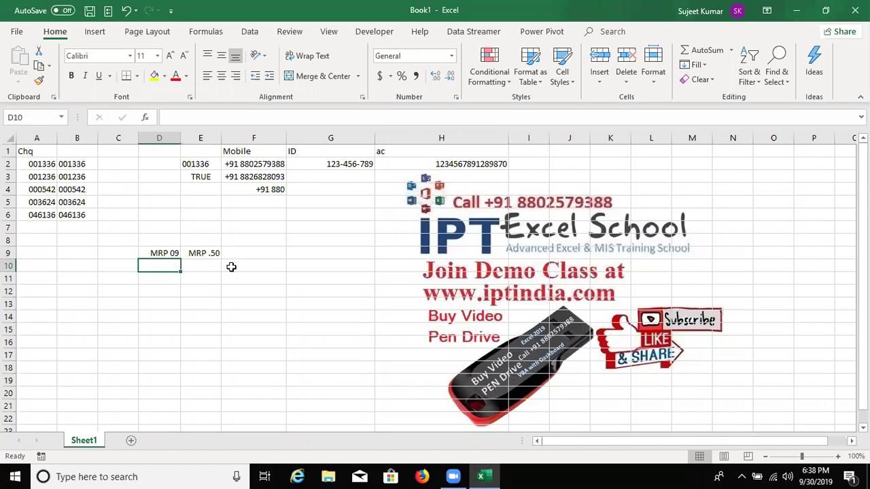
pyautogui.press('Up')
pyautogui.write('150')
pyautogui.press('Return')
pyautogui.press('Up')
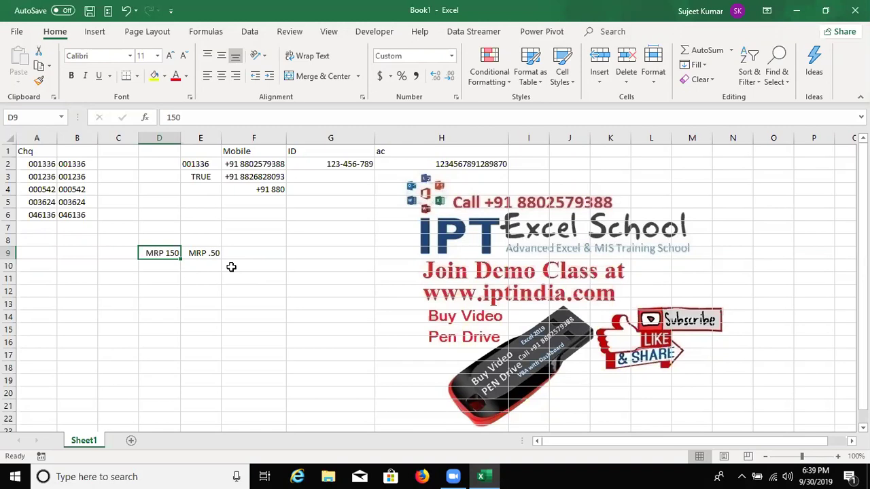
pyautogui.hotkey('ctrl', '1')
# Change D9's format code to "MRP" 000 for three-digit padding
pyautogui.doubleClick(492, 168)
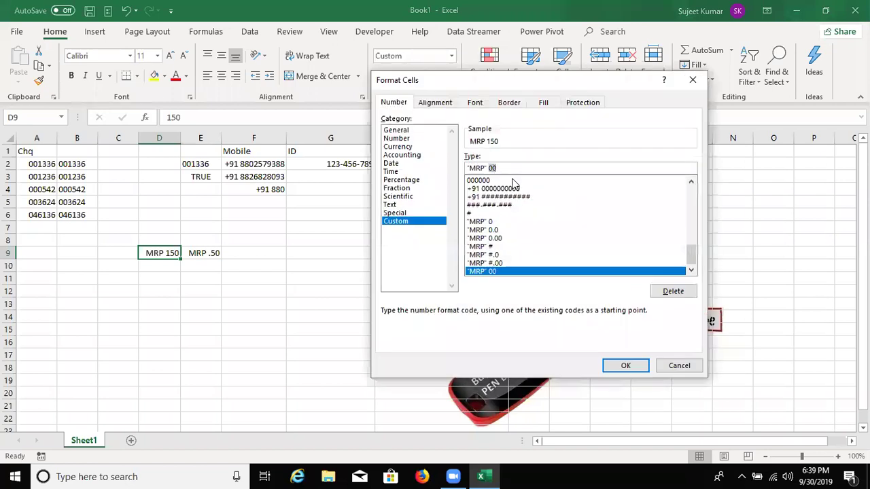
pyautogui.click(511, 168)
pyautogui.press('BackSpace')
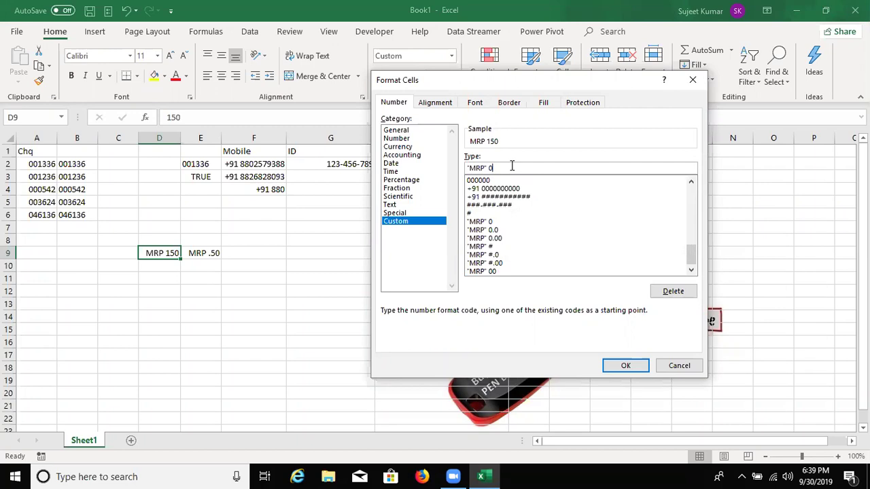
pyautogui.write('0')
pyautogui.write('00')
pyautogui.press('Return')
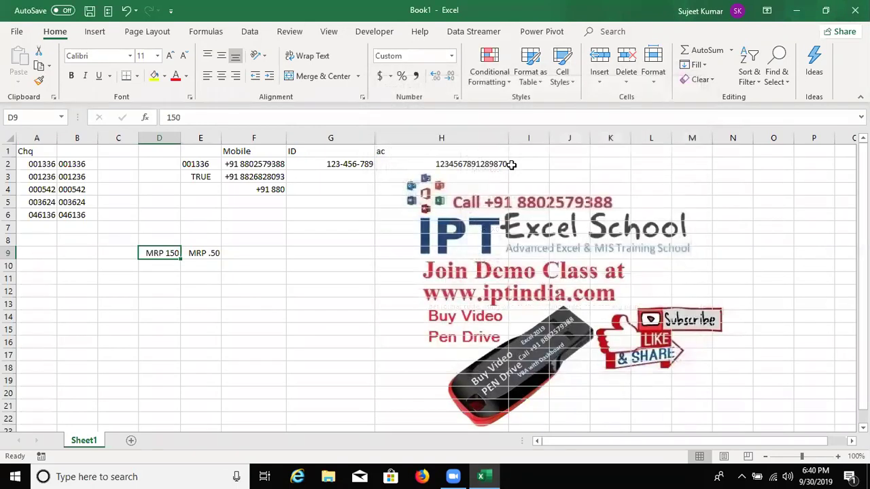
# Test D9 with 1, 10 and 50, then leave it holding 110
pyautogui.write('1')
pyautogui.press('Return')
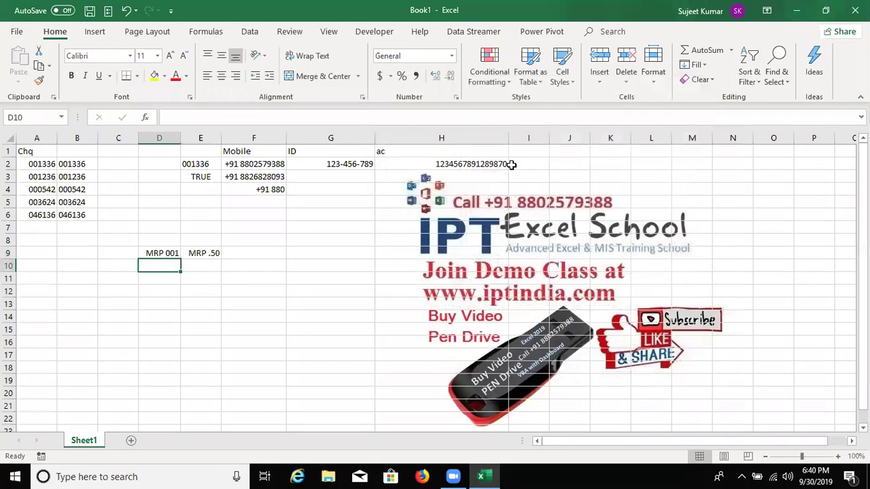
pyautogui.press('Up')
pyautogui.write('10')
pyautogui.press('Return')
pyautogui.press('Up')
pyautogui.write('50')
pyautogui.press('Return')
pyautogui.press('Up')
pyautogui.write('50')
pyautogui.press('BackSpace')
pyautogui.press('BackSpace')
pyautogui.write('110')
pyautogui.press('Return')
pyautogui.press('Up')
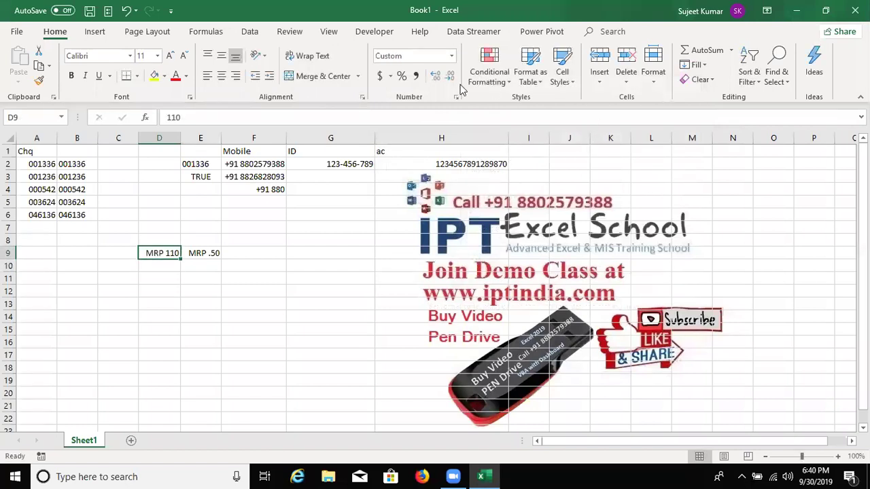
# Add another zero so D9 uses a four-digit "MRP" 0000 format
pyautogui.click(455, 97)
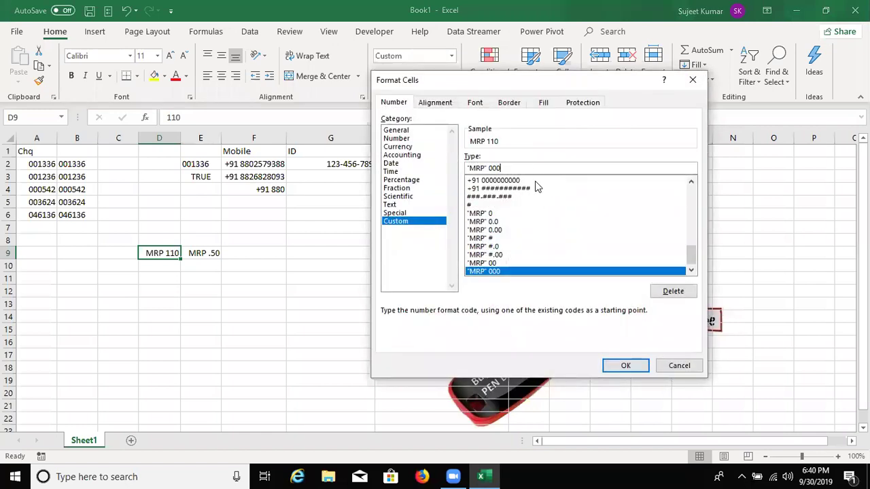
pyautogui.write('0')
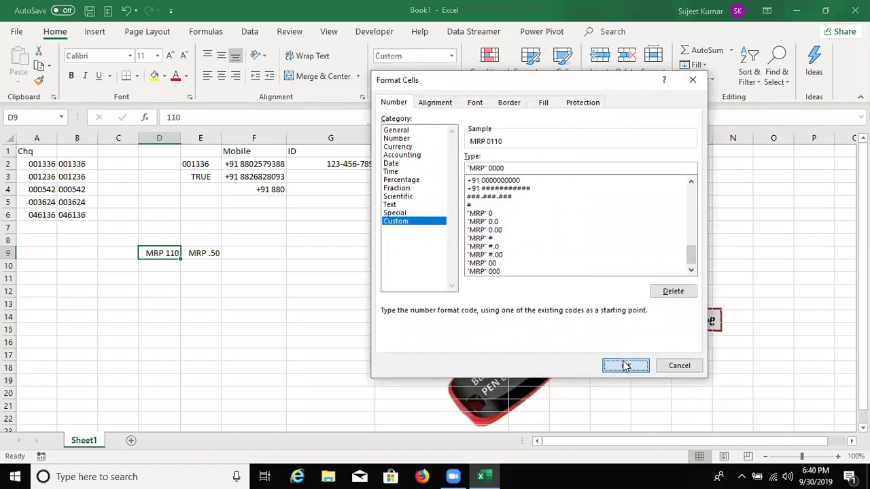
pyautogui.click(624, 365)
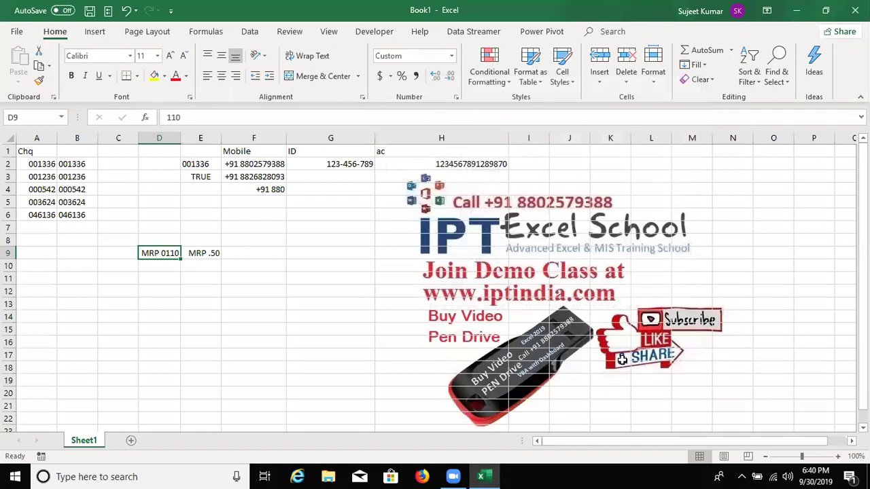
# Test D9 with 1, 20, 101 and finally 1502
pyautogui.write('1')
pyautogui.press('Return')
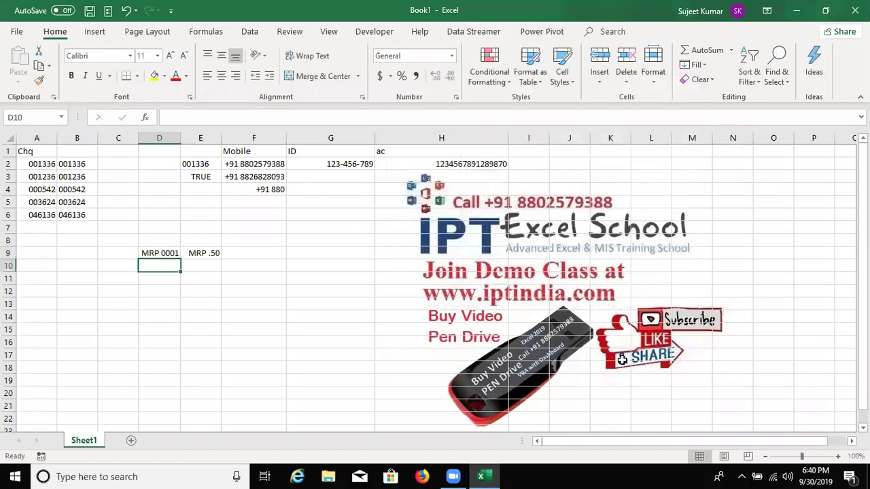
pyautogui.press('Up')
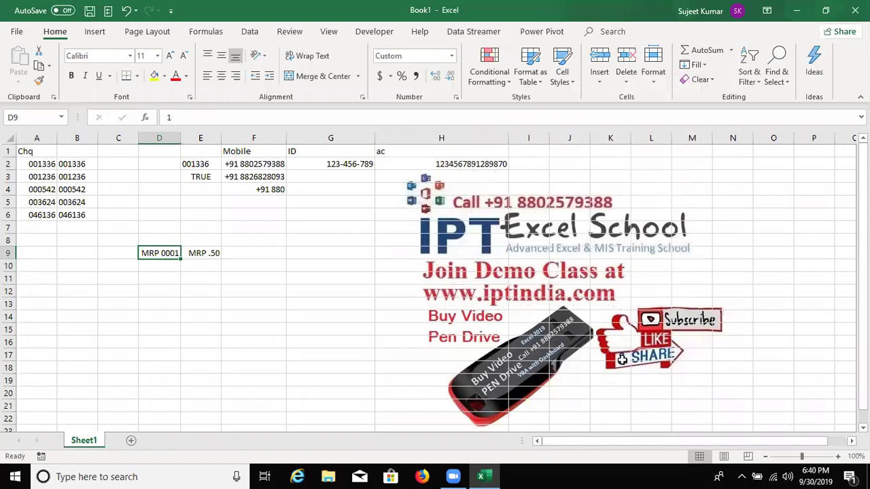
pyautogui.write('20')
pyautogui.press('Return')
pyautogui.press('Up')
pyautogui.write('101')
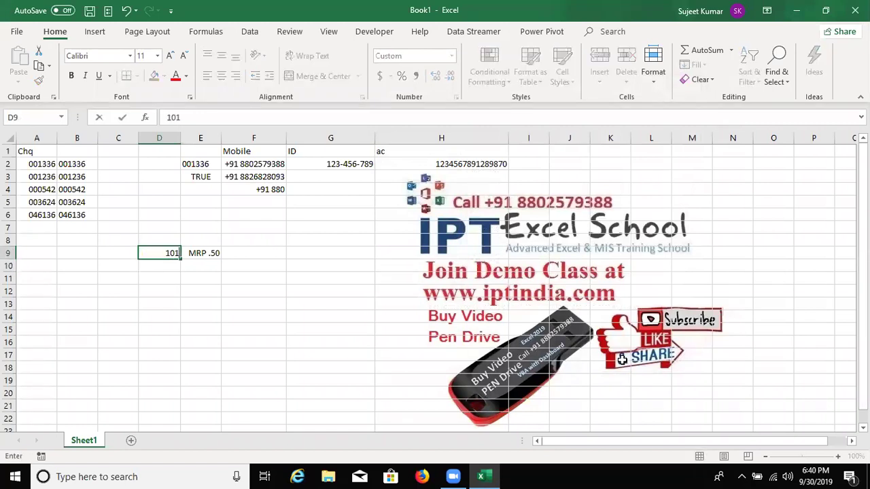
pyautogui.press('Return')
pyautogui.press('Up')
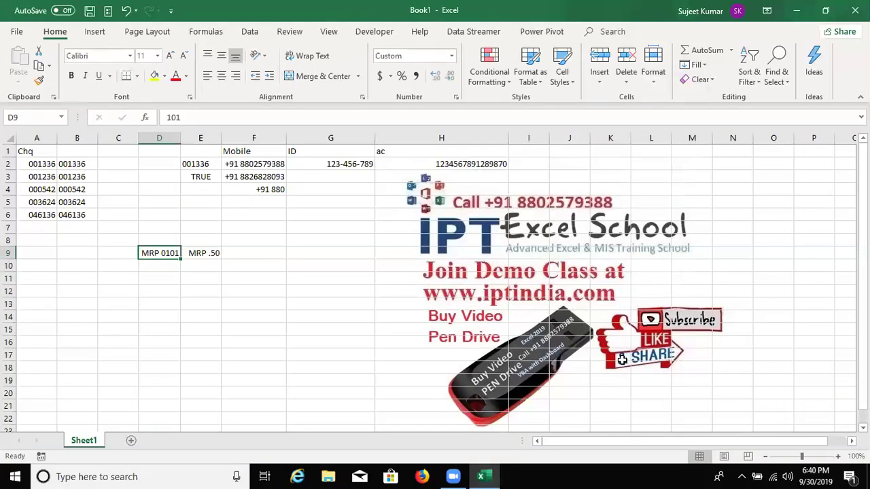
pyautogui.write('1502')
pyautogui.press('Return')
pyautogui.press('Up')
# Replace the 0000 digits with ##### placeholders so D9 shows MRP 1502
pyautogui.click(456, 99)
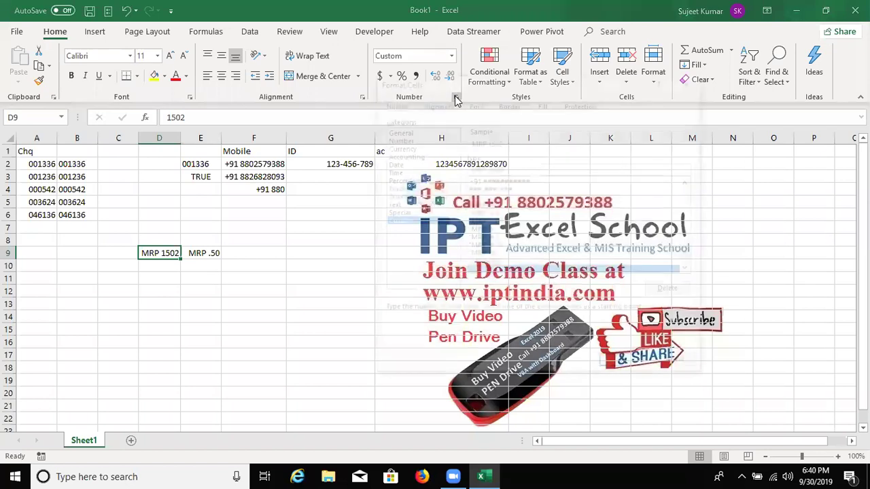
pyautogui.moveTo(489, 168); pyautogui.dragTo(559, 170)
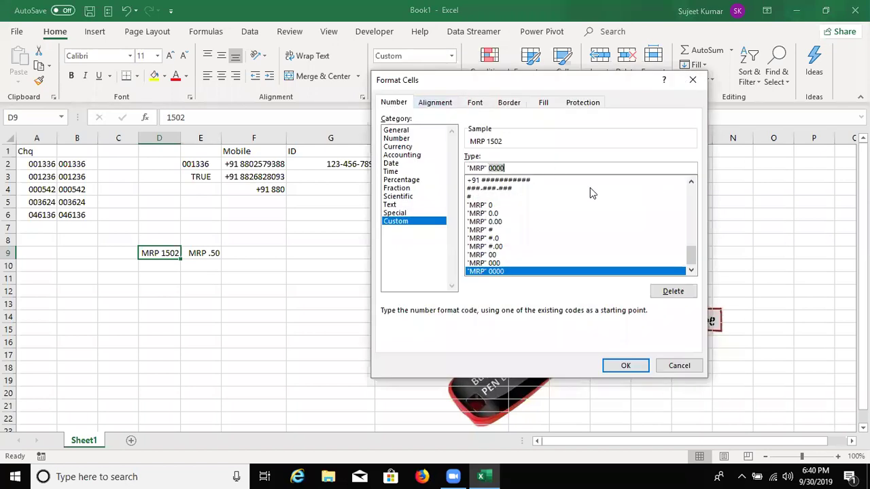
pyautogui.press('BackSpace')
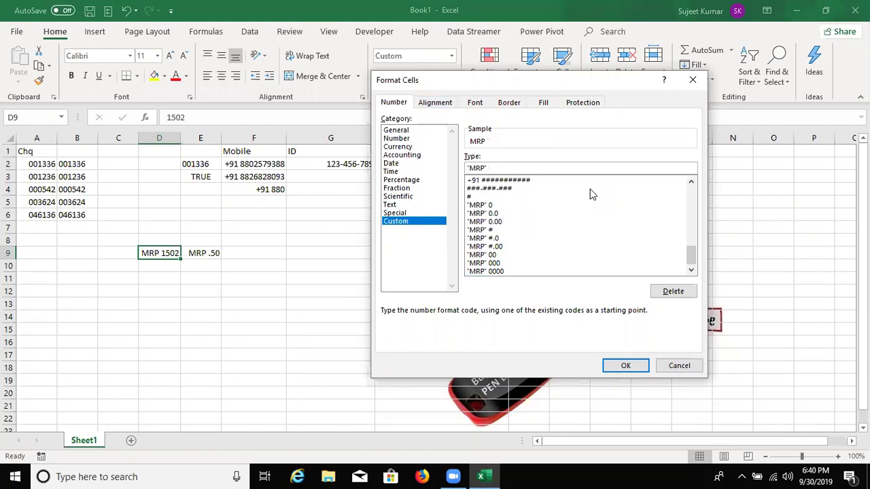
pyautogui.press('Return')
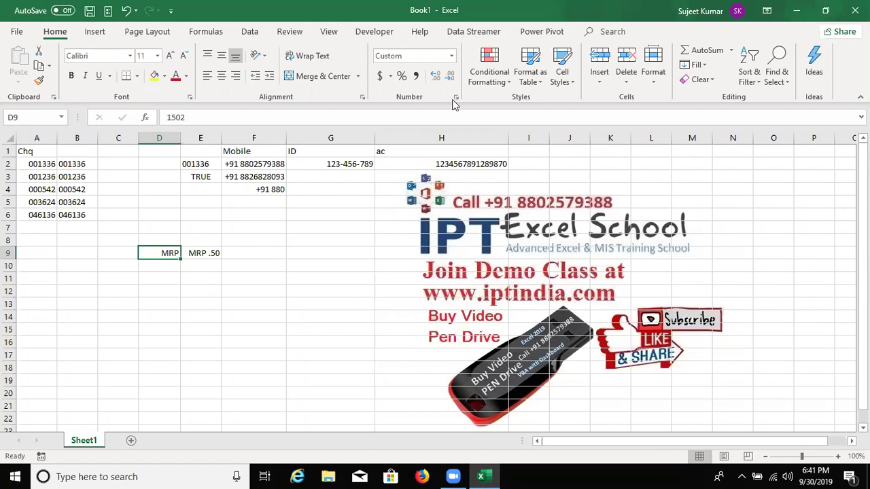
pyautogui.hotkey('ctrl', '1')
pyautogui.click(497, 167)
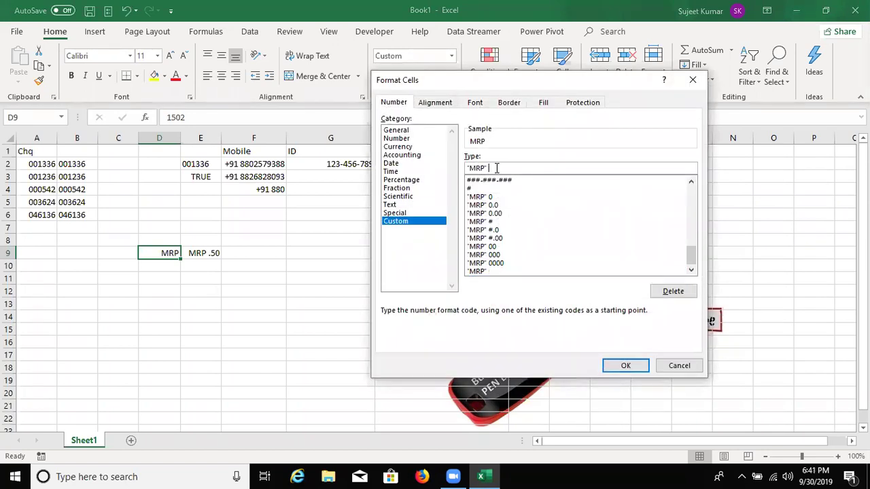
pyautogui.write('$')
pyautogui.press('BackSpace')
pyautogui.write('#')
pyautogui.write('####')
pyautogui.press('Return')
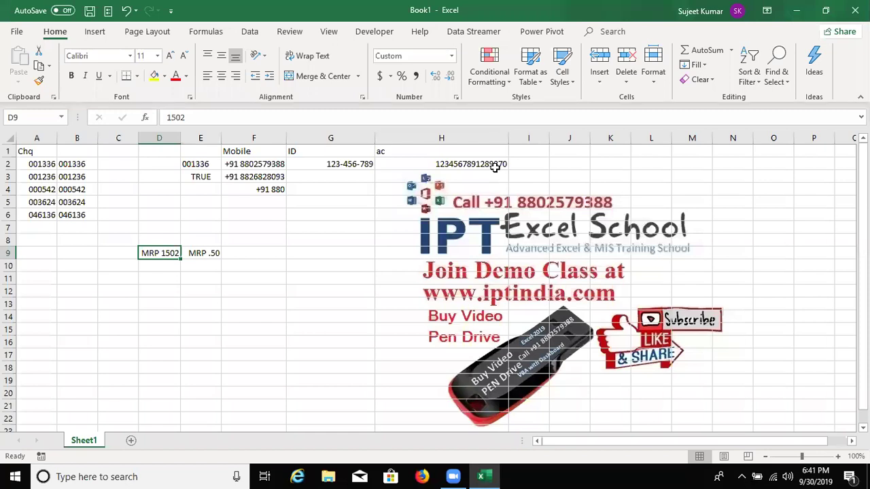
pyautogui.click(80, 164)
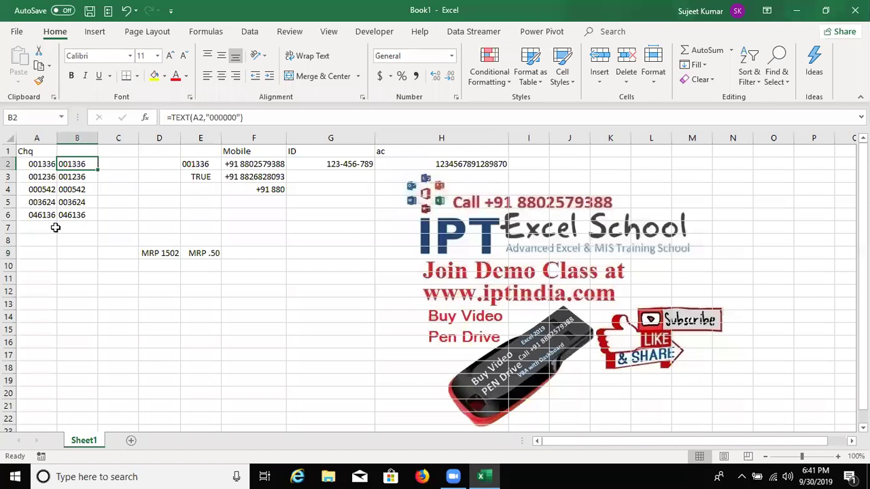
pyautogui.click(32, 165)
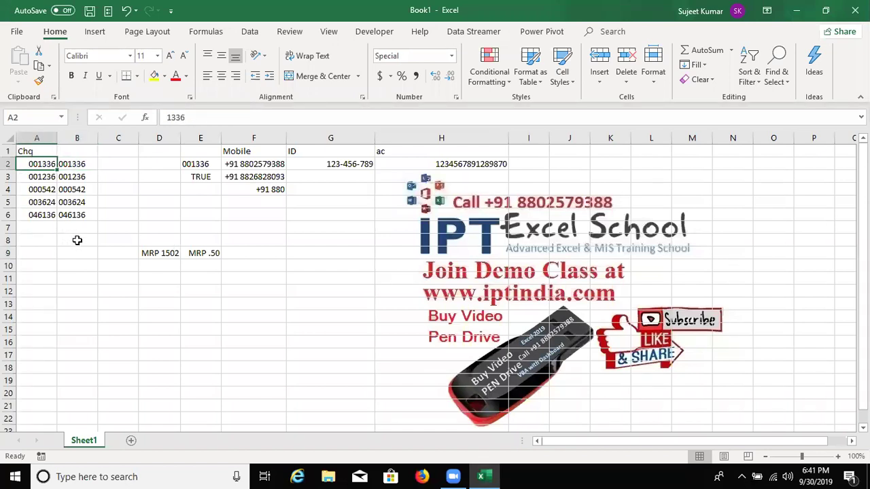
pyautogui.click(46, 195)
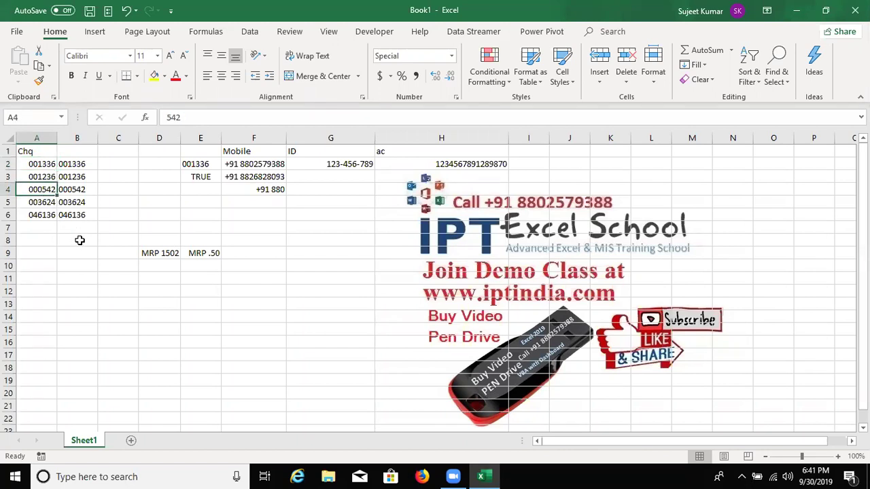
pyautogui.click(48, 178)
pyautogui.click(44, 213)
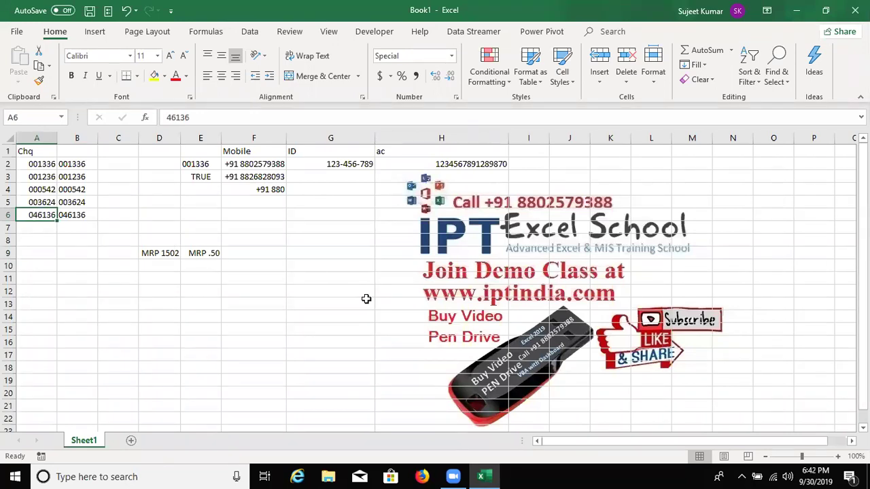
pyautogui.write('131634654654')
pyautogui.press('Return')
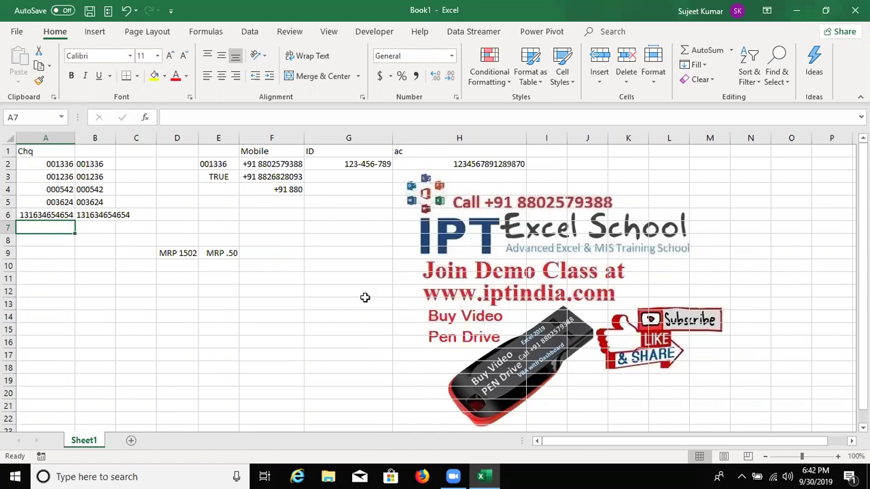
pyautogui.hotkey('ctrl', 'z')
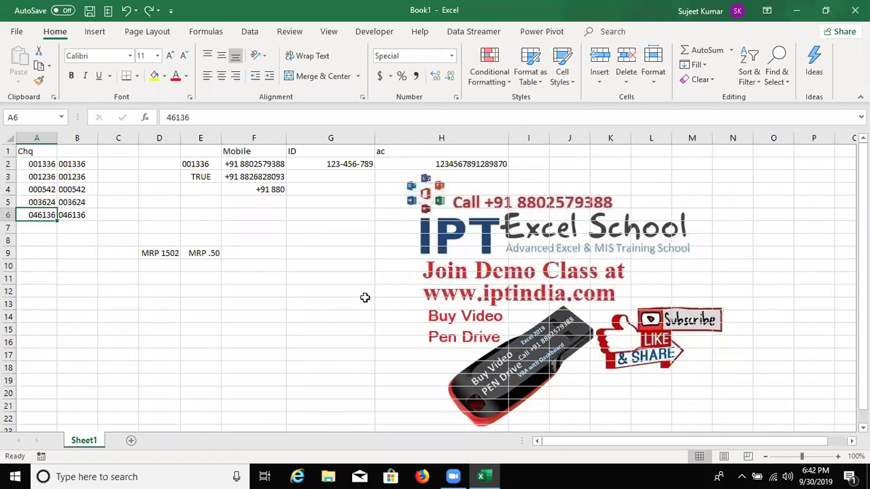
pyautogui.click(214, 277)
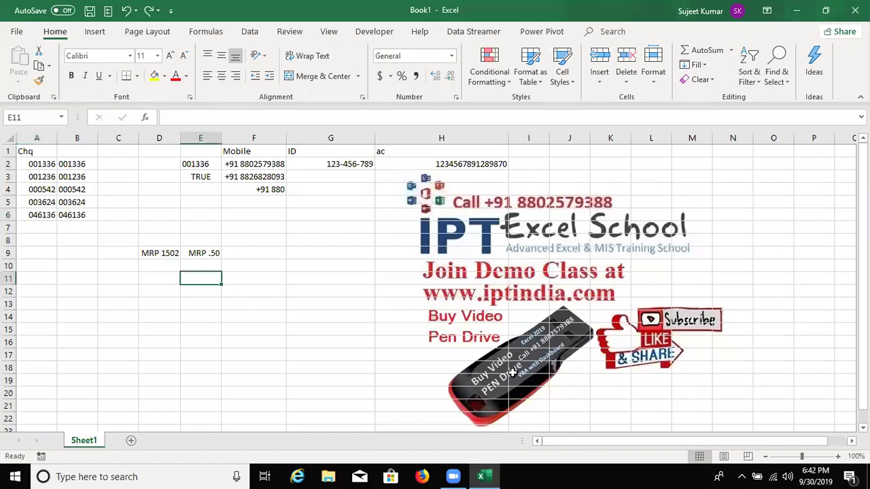
# Enter 25.36 in cell E11
pyautogui.write('25.36')
pyautogui.press('Return')
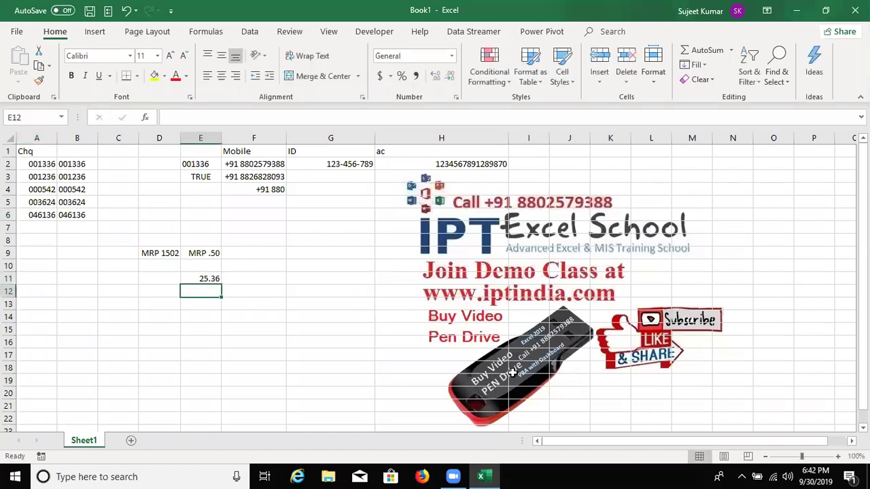
pyautogui.press('Up')
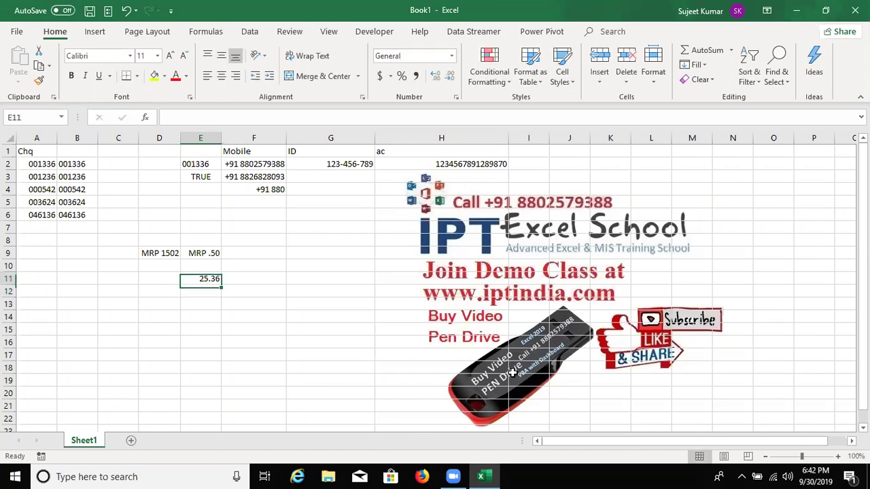
# Give E11 the custom format 0# "Rupees " .00 "Paise"
pyautogui.click(455, 97)
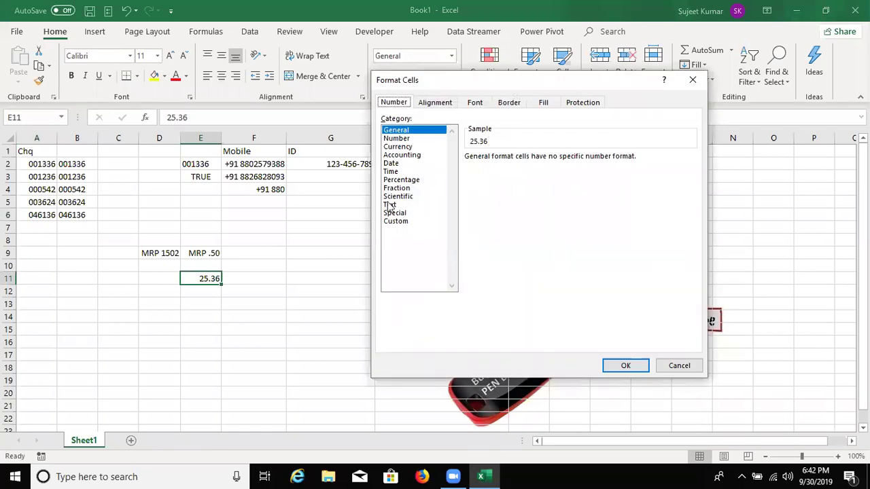
pyautogui.click(394, 221)
pyautogui.doubleClick(468, 168)
pyautogui.press('BackSpace')
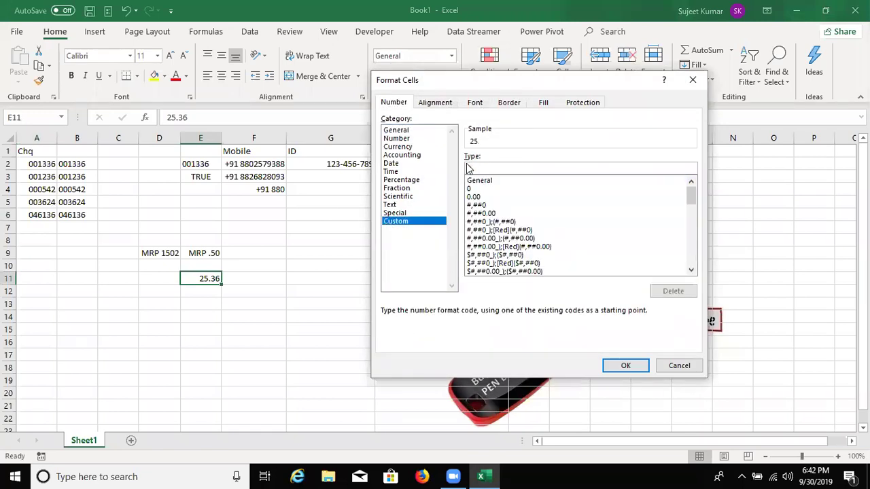
pyautogui.write('0')
pyautogui.write(' Rupess')
pyautogui.press('BackSpace')
pyautogui.press('BackSpace')
pyautogui.press('BackSpace')
pyautogui.press('BackSpace')
pyautogui.press('BackSpace')
pyautogui.press('BackSpace')
pyautogui.press('BackSpace')
pyautogui.write('"Rupees ')
pyautogui.write('" .')
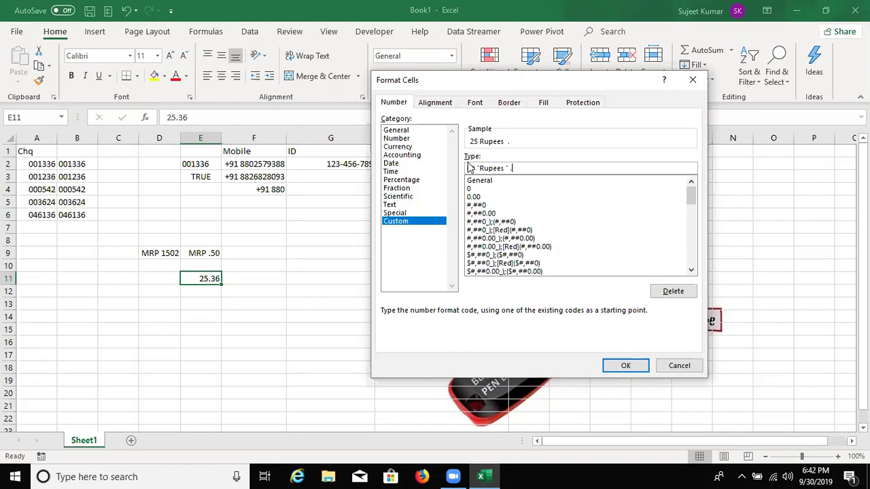
pyautogui.write('00 "Paise')
pyautogui.write('"')
pyautogui.click(468, 167)
pyautogui.write('0')
pyautogui.click(618, 366)
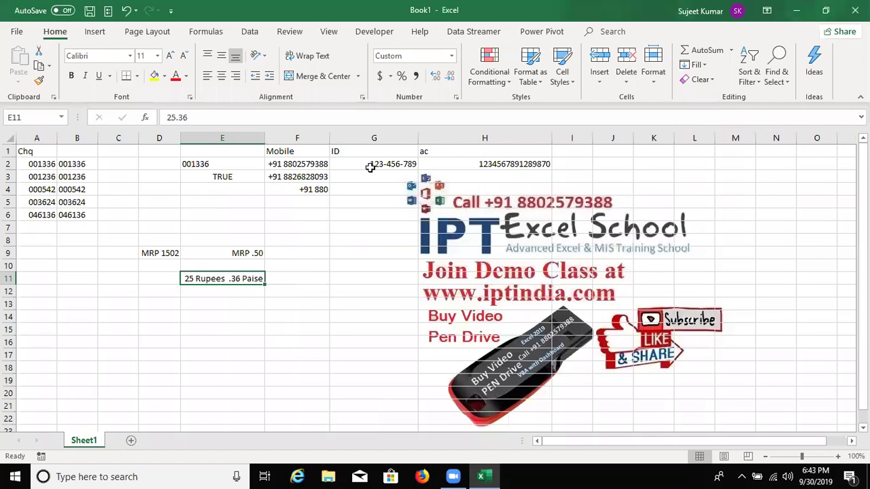
# Change E11's code to 00 "Rupees " .00 "Paise" and enter .50, showing 00 Rupees .50 Paise
pyautogui.hotkey('ctrl', '1')
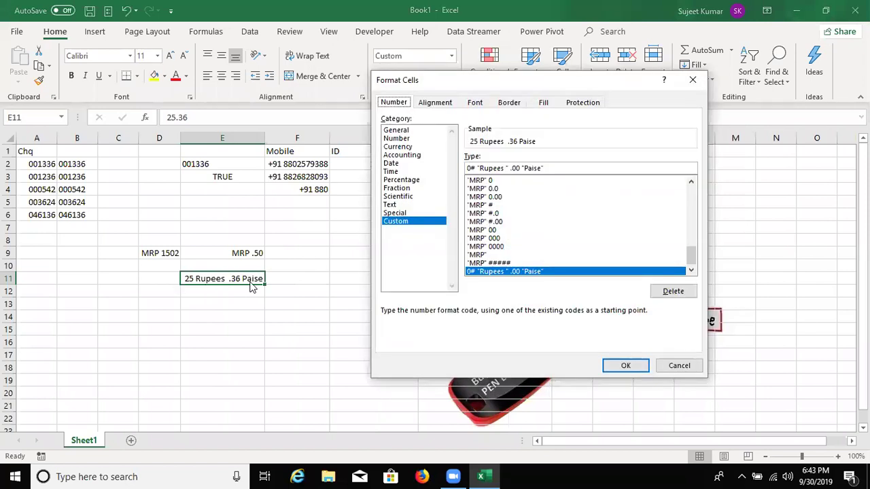
pyautogui.click(476, 168)
pyautogui.press('BackSpace')
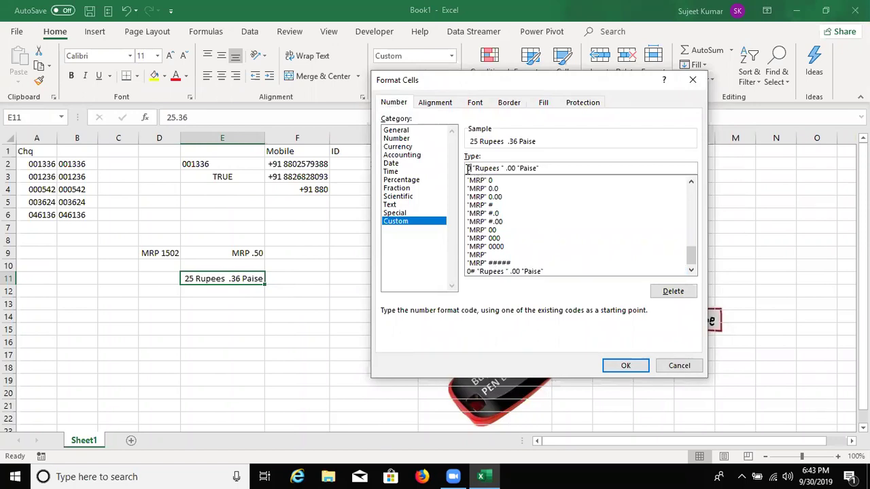
pyautogui.write('00')
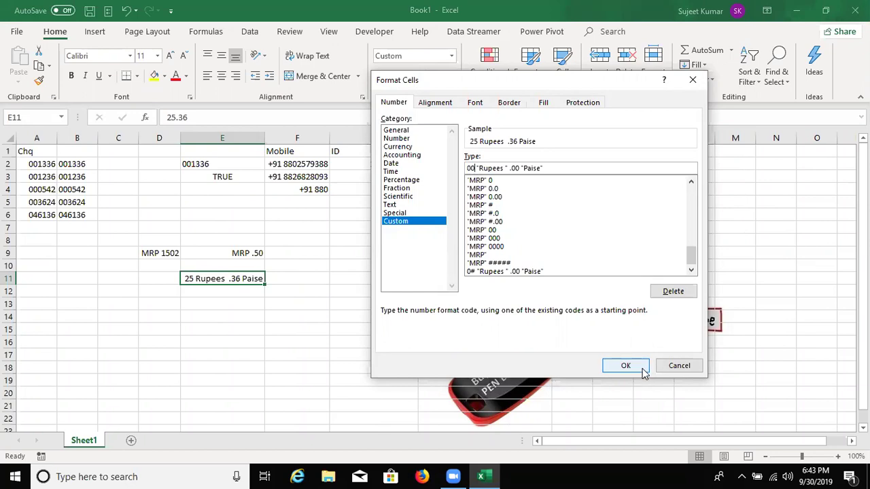
pyautogui.click(642, 369)
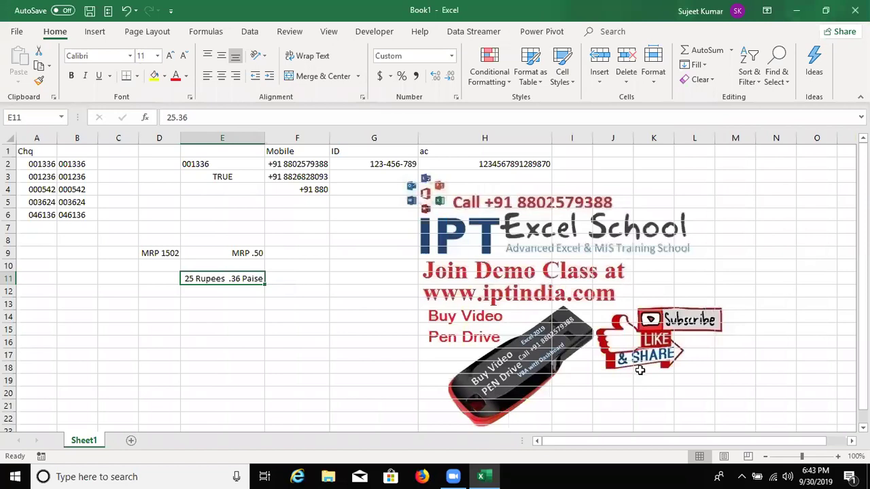
pyautogui.write('.50')
pyautogui.press('Return')
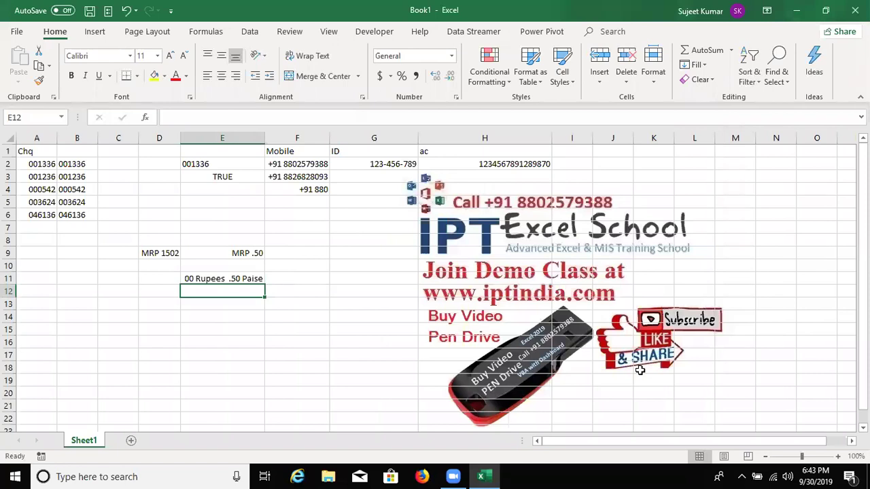
pyautogui.press('Up')
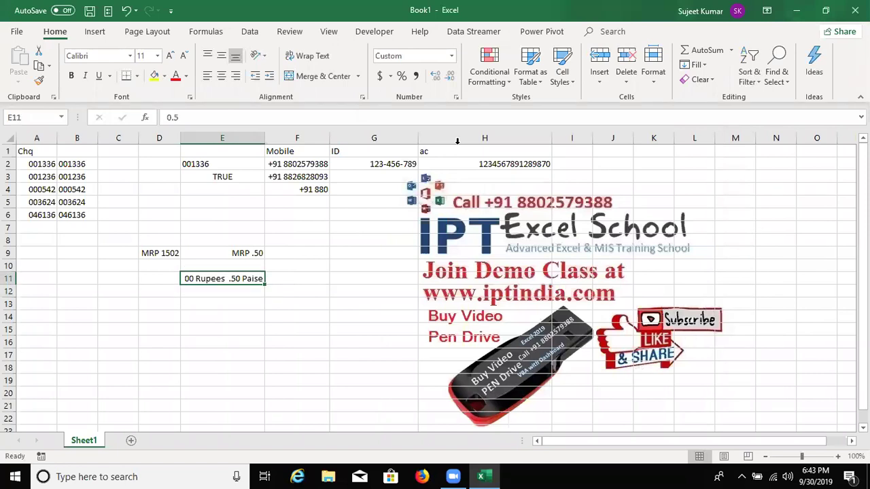
# Try a ## "Rupees " .00 "Paise" format on E11
pyautogui.click(456, 99)
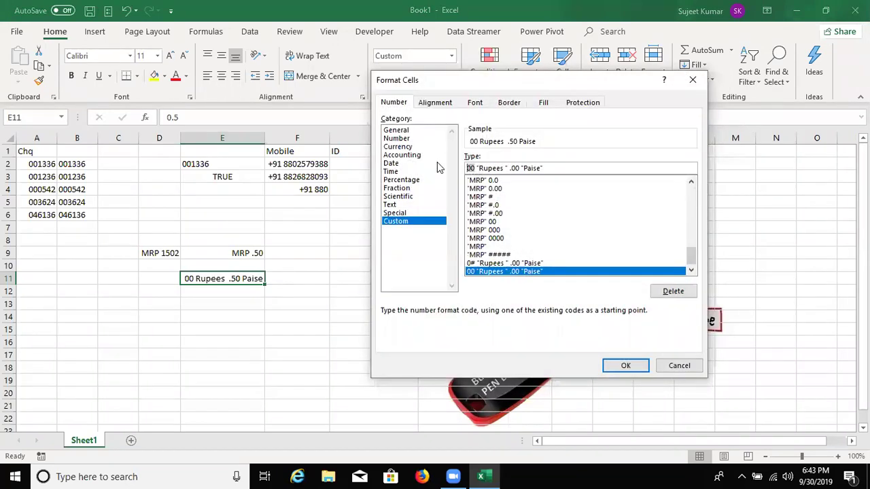
pyautogui.write('##')
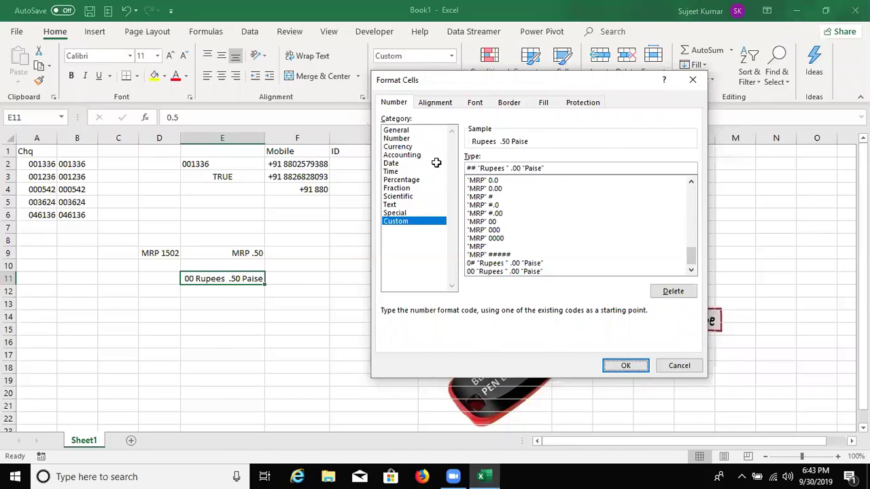
pyautogui.press('Return')
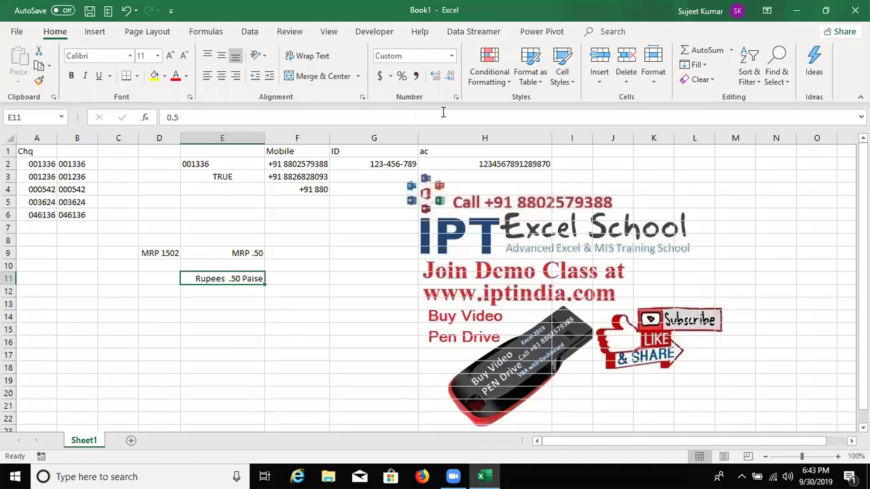
# Switch E11 to 0 "Rupees " .00 "Paise" and enter 5.80
pyautogui.hotkey('ctrl', '1')
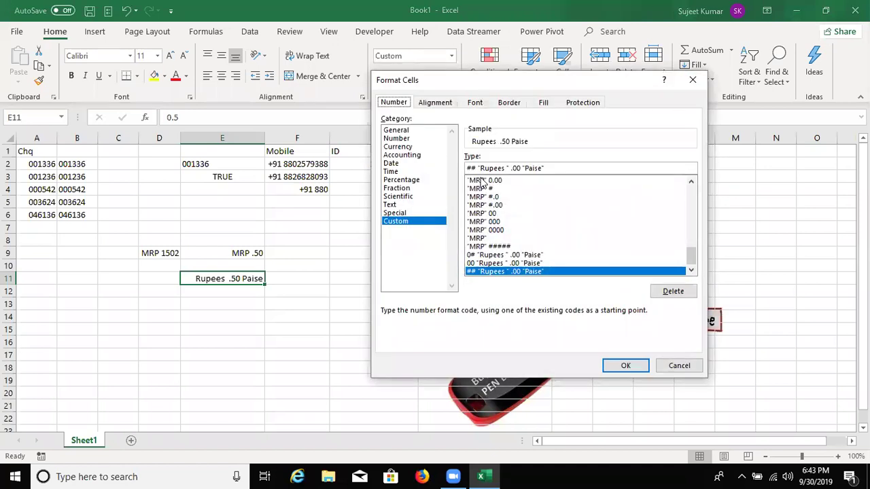
pyautogui.press('BackSpace')
pyautogui.press('BackSpace')
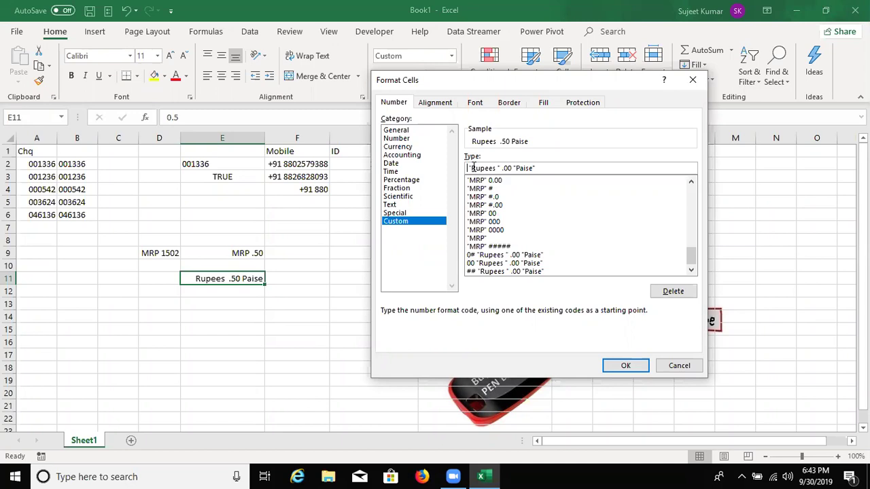
pyautogui.write('0')
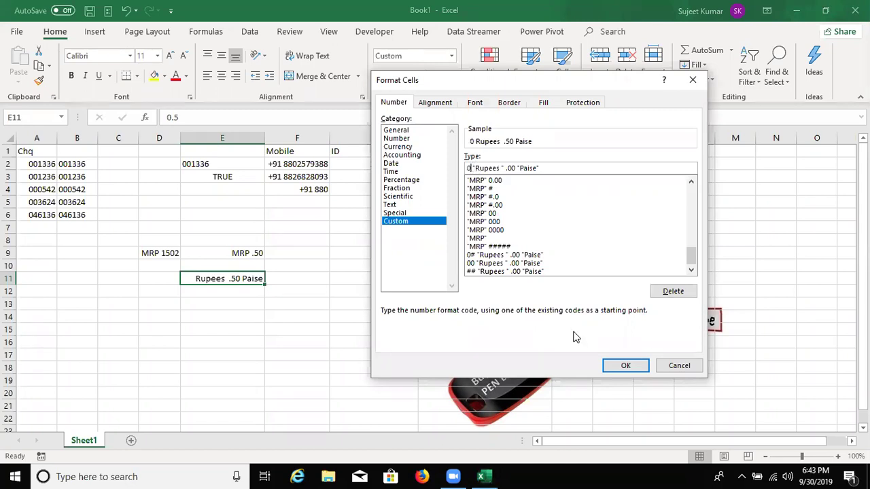
pyautogui.click(614, 366)
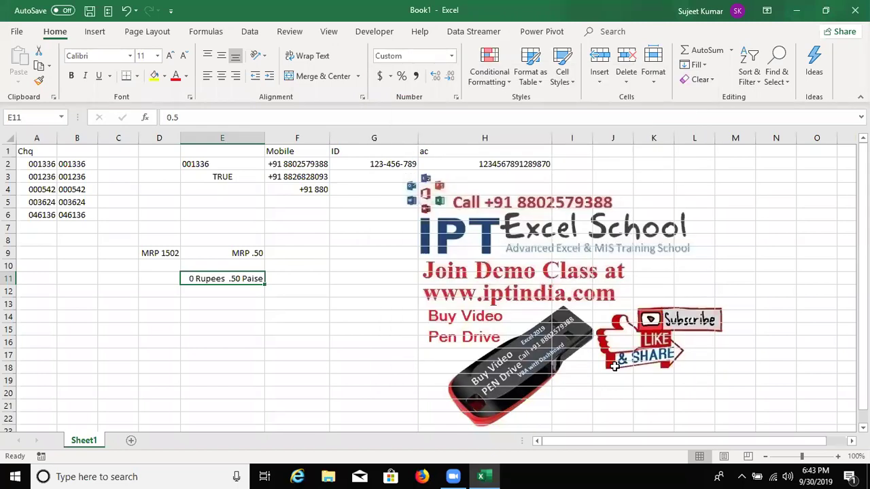
pyautogui.write('5.80')
pyautogui.press('Return')
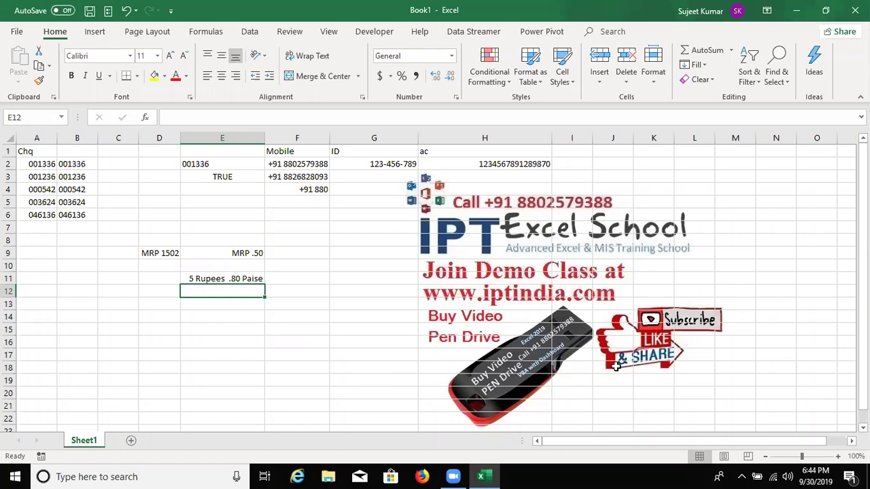
# Apply the 0# "Rupees " .00 "Paise" format to E11
pyautogui.click(454, 100)
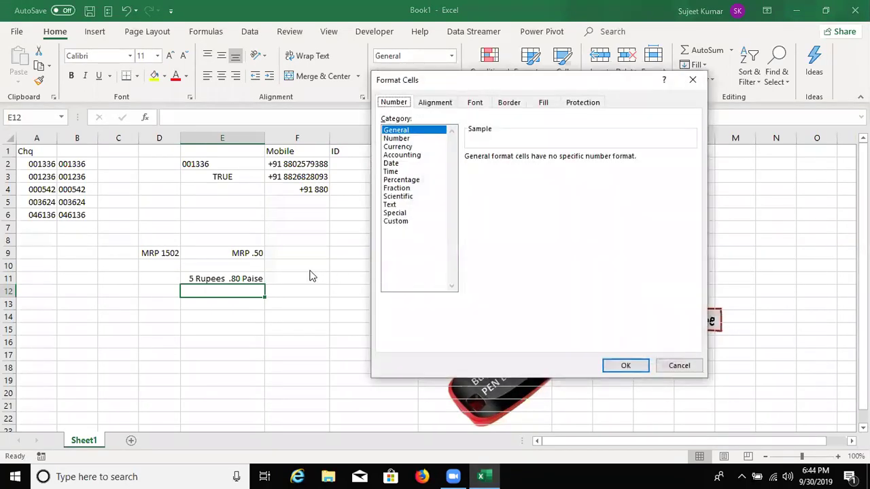
pyautogui.press('Escape')
pyautogui.click(259, 278)
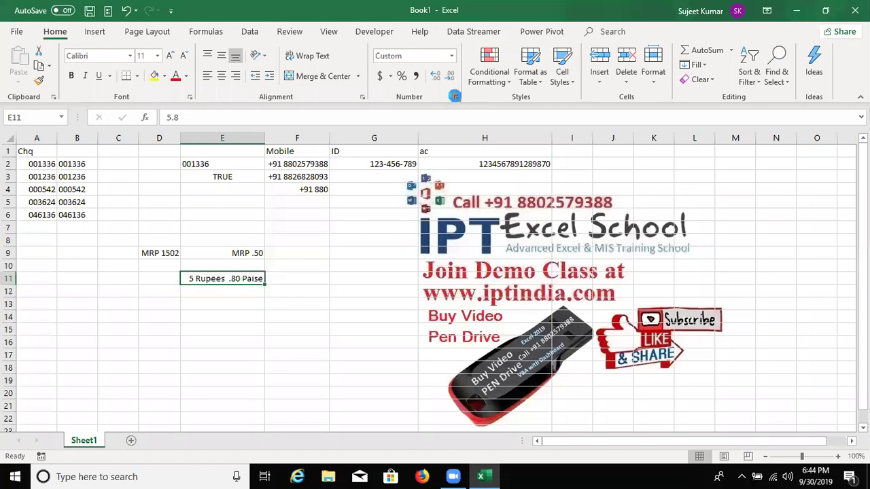
pyautogui.hotkey('ctrl', '1')
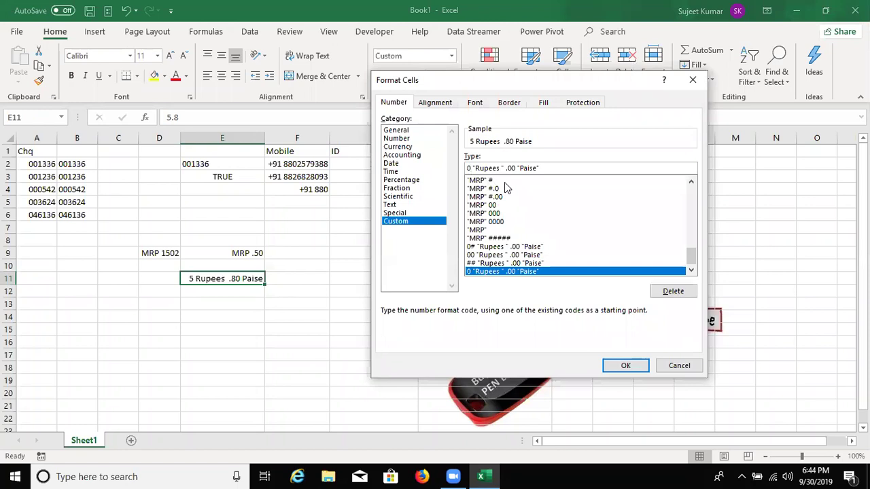
pyautogui.write('#')
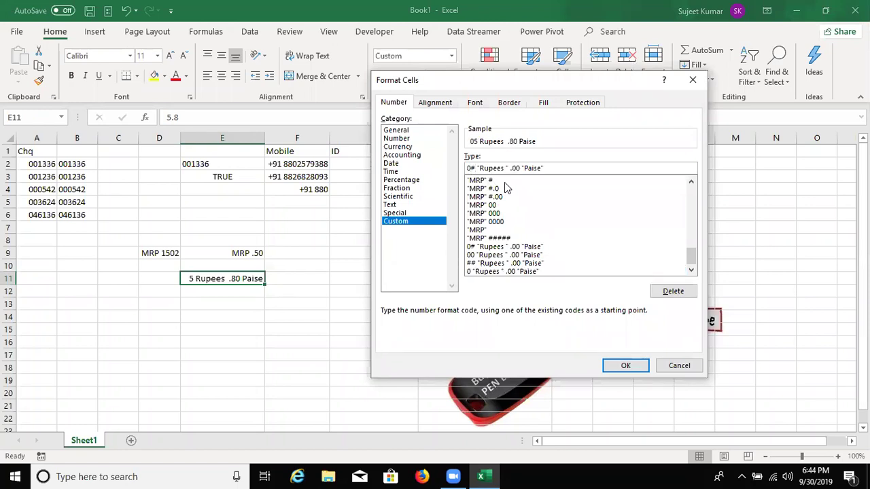
pyautogui.press('Return')
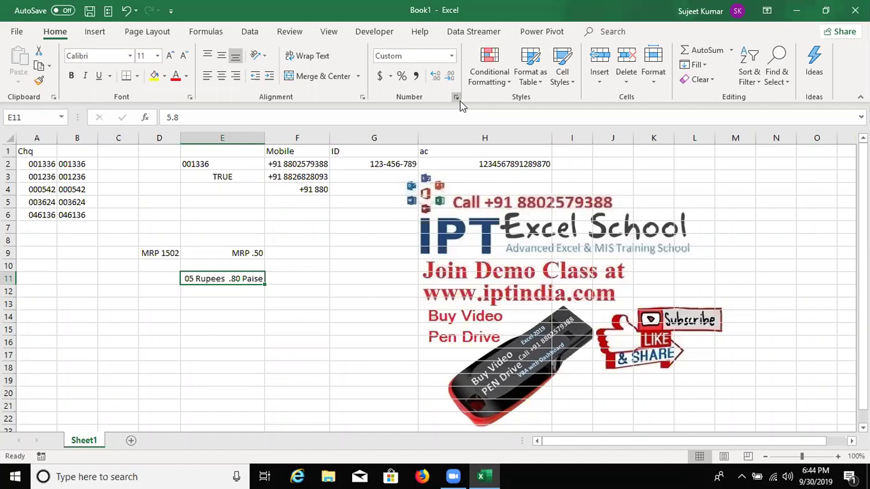
# Try .## paise placeholders, test 5.88, then undo back to 5.8
pyautogui.hotkey('ctrl', '1')
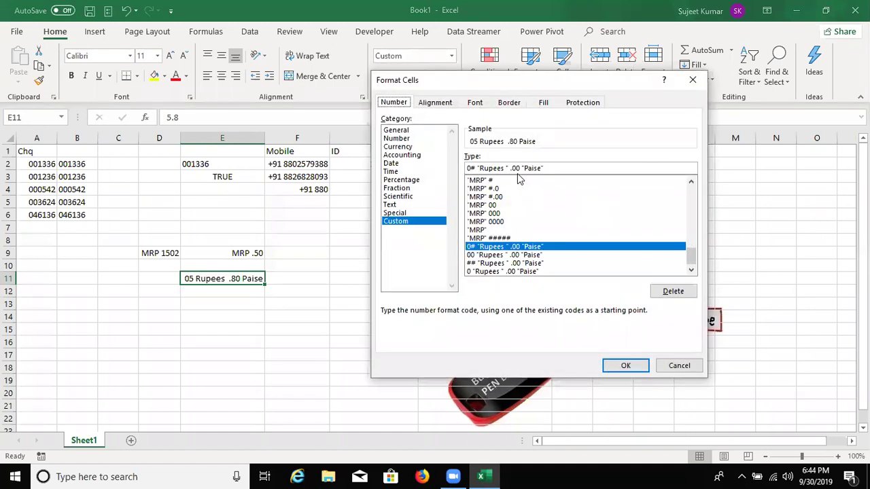
pyautogui.moveTo(521, 167); pyautogui.dragTo(510, 168)
pyautogui.press('Right')
pyautogui.press('BackSpace')
pyautogui.press('BackSpace')
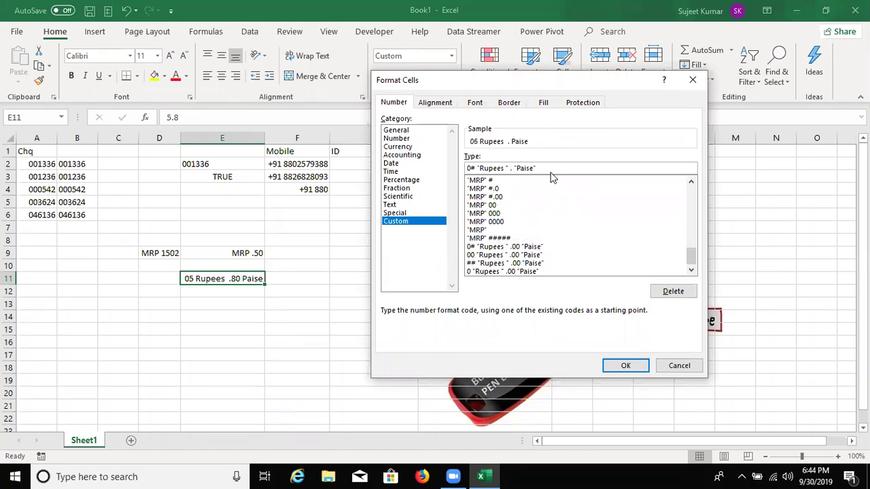
pyautogui.write('##')
pyautogui.press('Return')
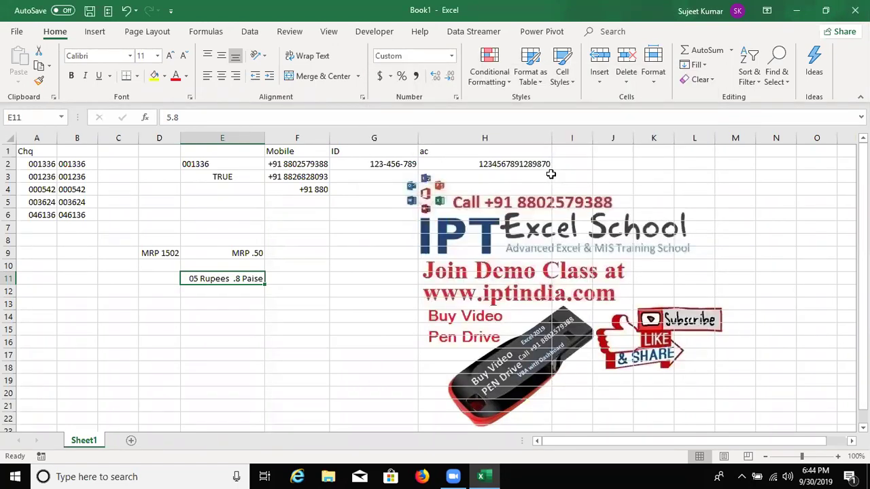
pyautogui.click(312, 116)
pyautogui.write('88')
pyautogui.press('Return')
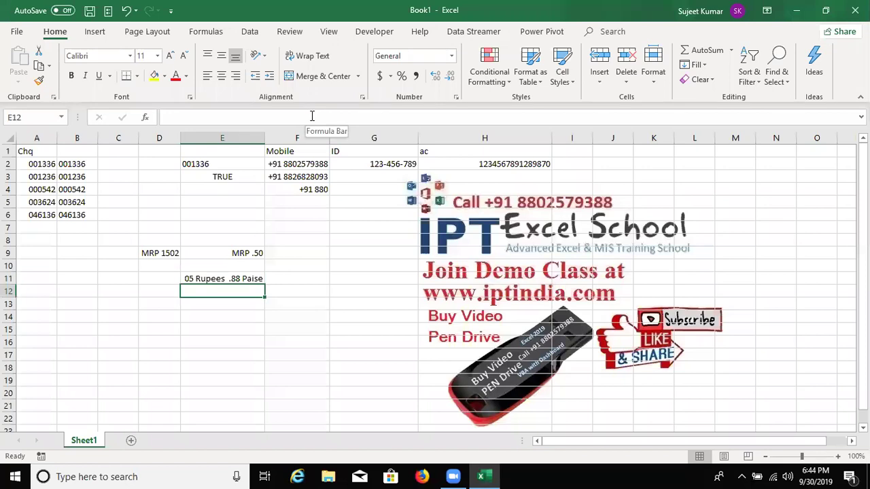
pyautogui.hotkey('ctrl', 'z')
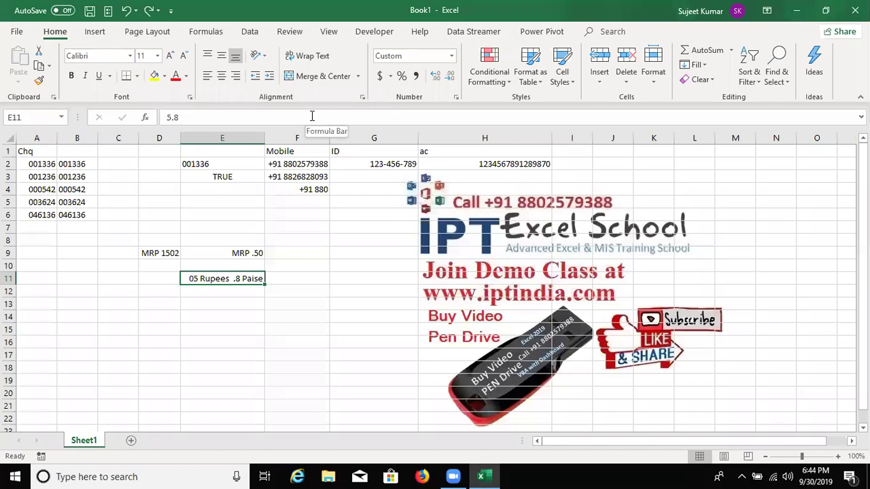
# Restore .00 paise so E11 reads 05 Rupees .80 Paise
pyautogui.click(455, 100)
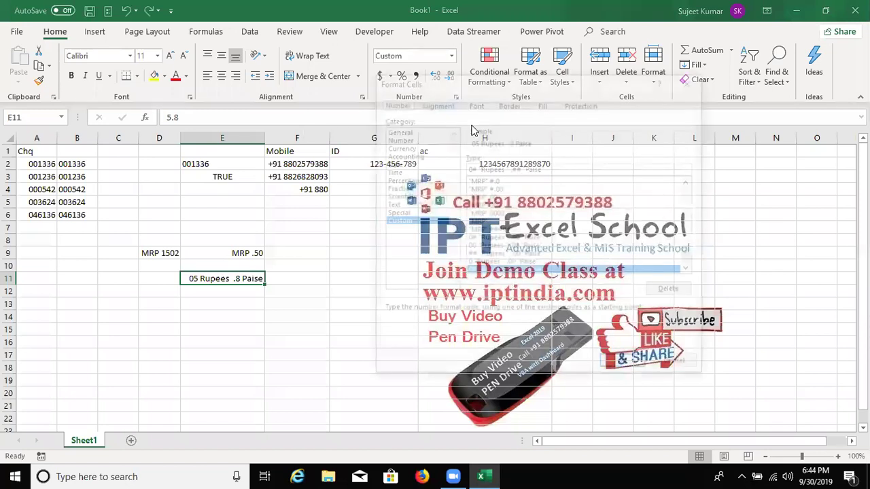
pyautogui.moveTo(523, 168); pyautogui.dragTo(510, 168)
pyautogui.write('0')
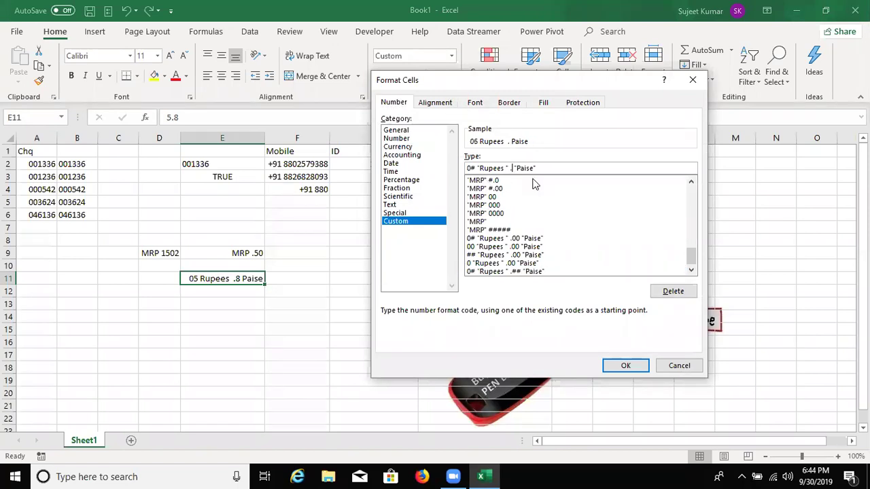
pyautogui.write('0')
pyautogui.click(630, 371)
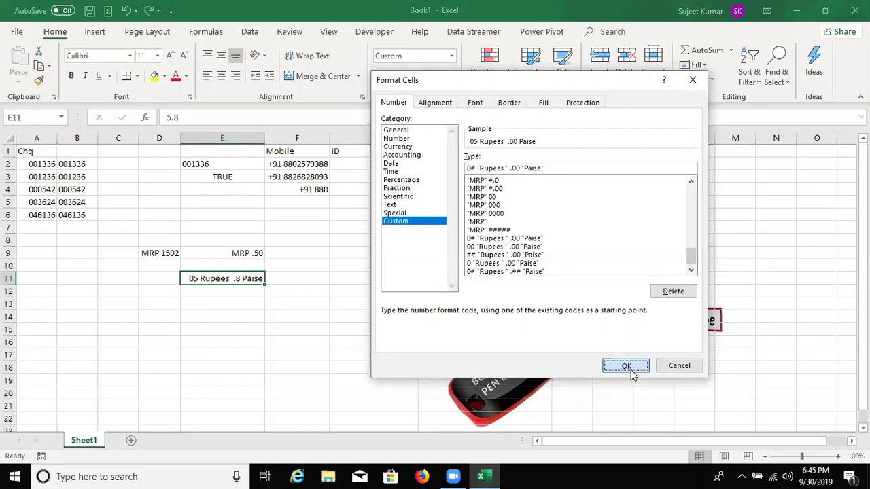
pyautogui.click(630, 371)
# Enter 25000 in cell E14
pyautogui.click(233, 341)
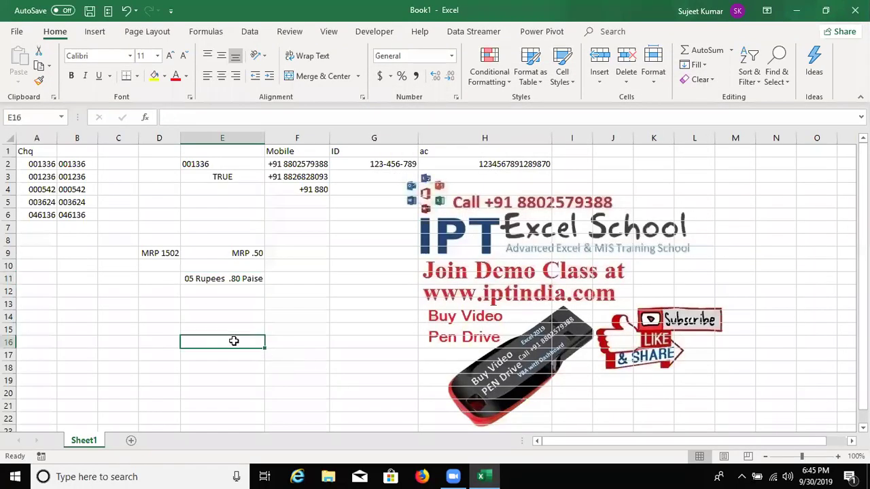
pyautogui.scroll(-1, 233, 340)
pyautogui.click(199, 281)
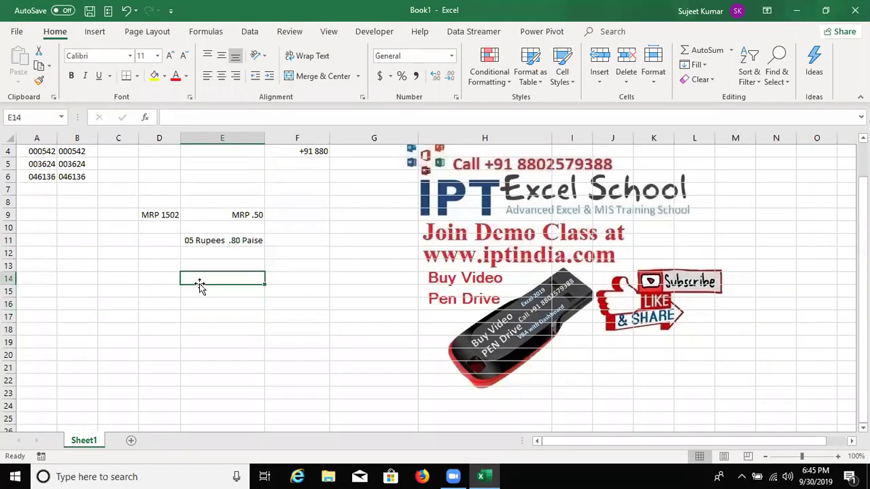
pyautogui.write('25000')
pyautogui.press('Return')
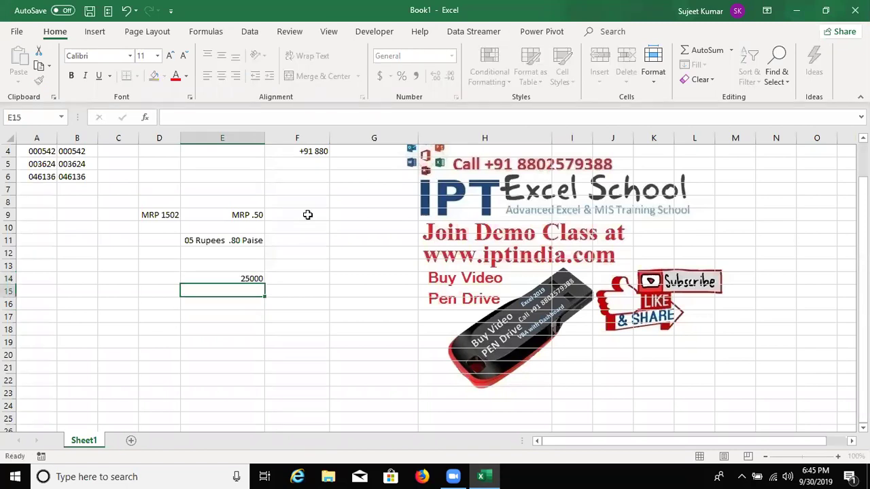
# Give E14 the custom format #, so 25000 displays as 25
pyautogui.click(232, 270)
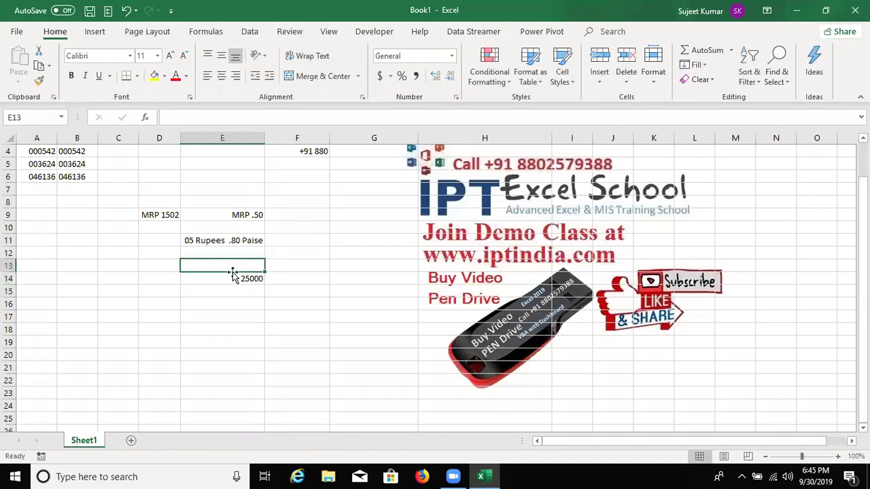
pyautogui.click(235, 279)
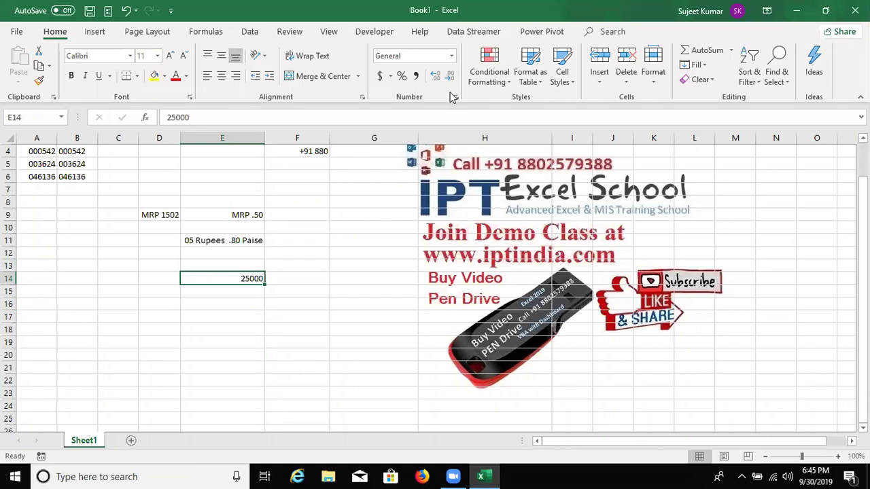
pyautogui.click(456, 98)
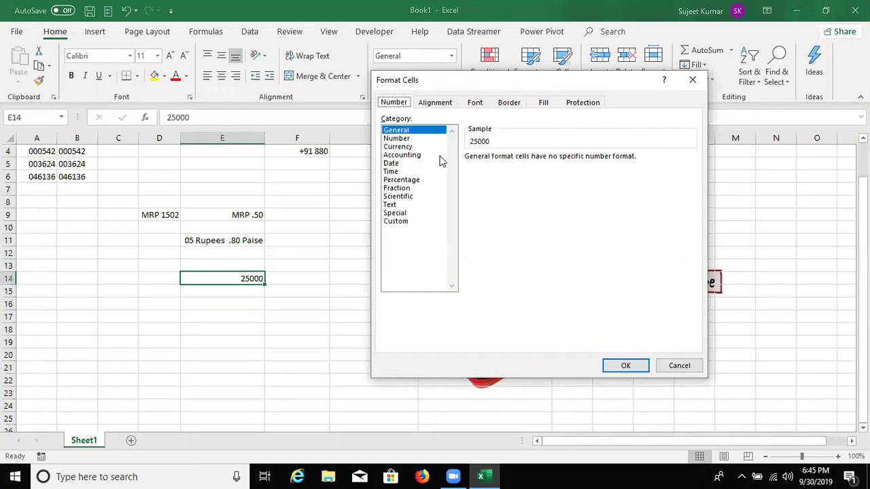
pyautogui.click(412, 222)
pyautogui.doubleClick(497, 168)
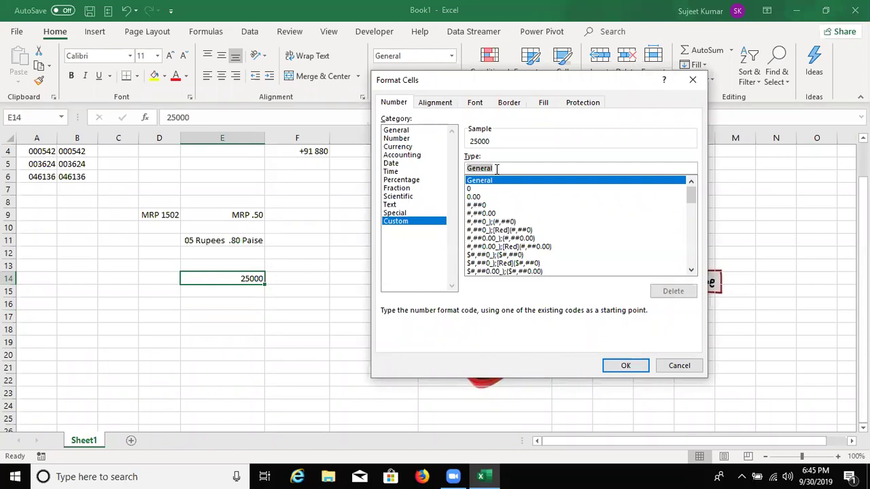
pyautogui.write('#,')
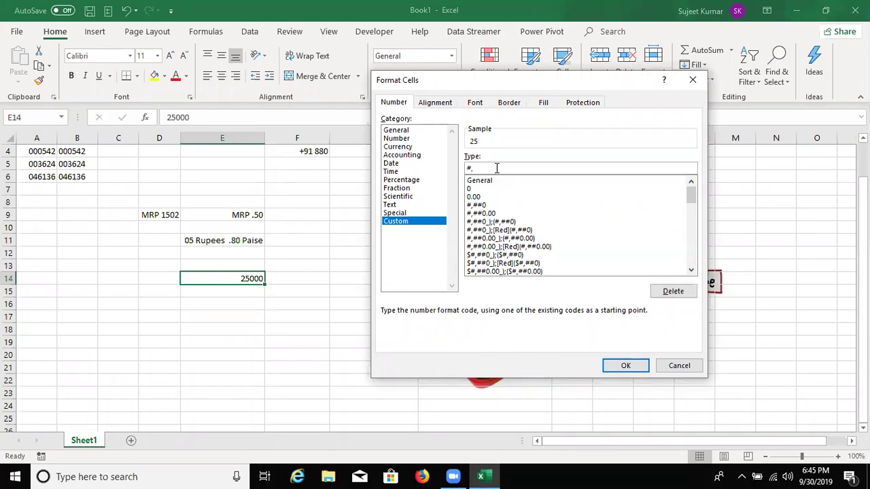
pyautogui.click(617, 370)
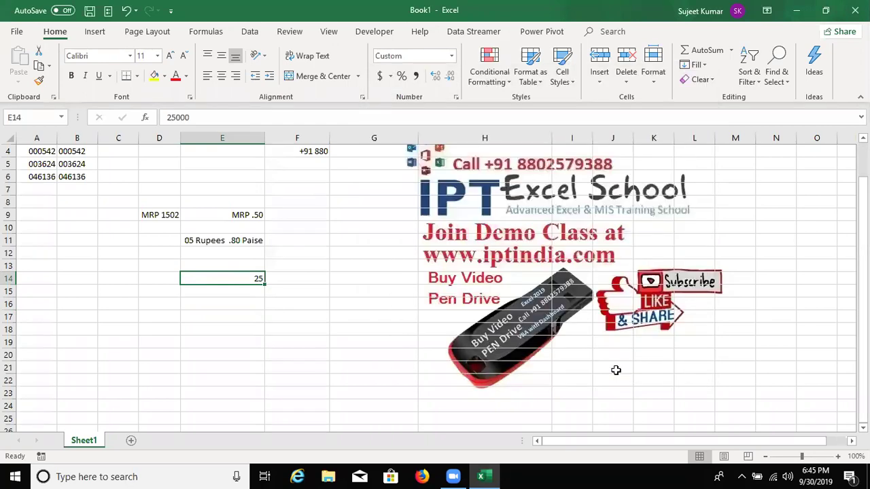
pyautogui.doubleClick(173, 117)
pyautogui.press('Escape')
# Enter 1522356 in E14
pyautogui.write('1522356')
pyautogui.press('Return')
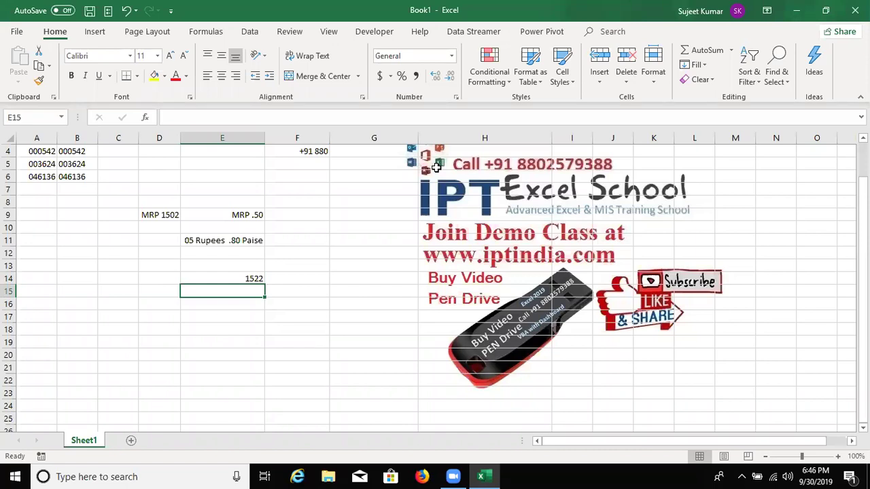
pyautogui.press('Up')
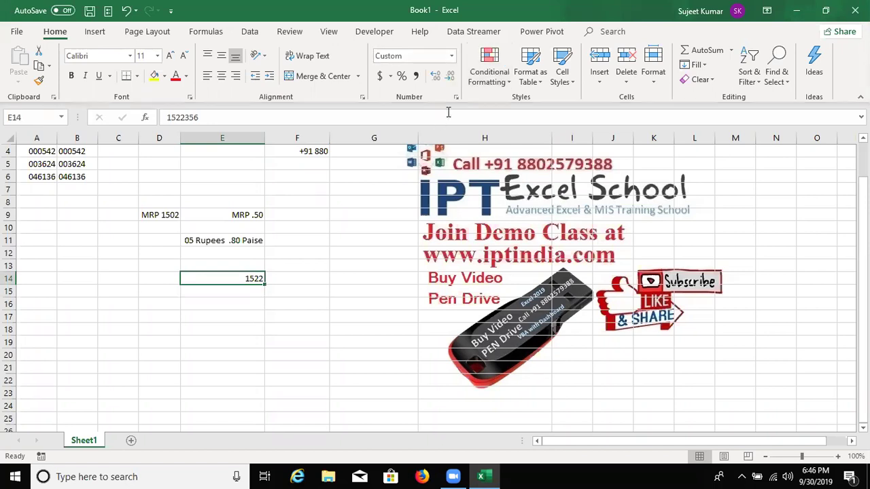
# Change E14's format to #,"K" so it shows 1522 K
pyautogui.hotkey('ctrl', '1')
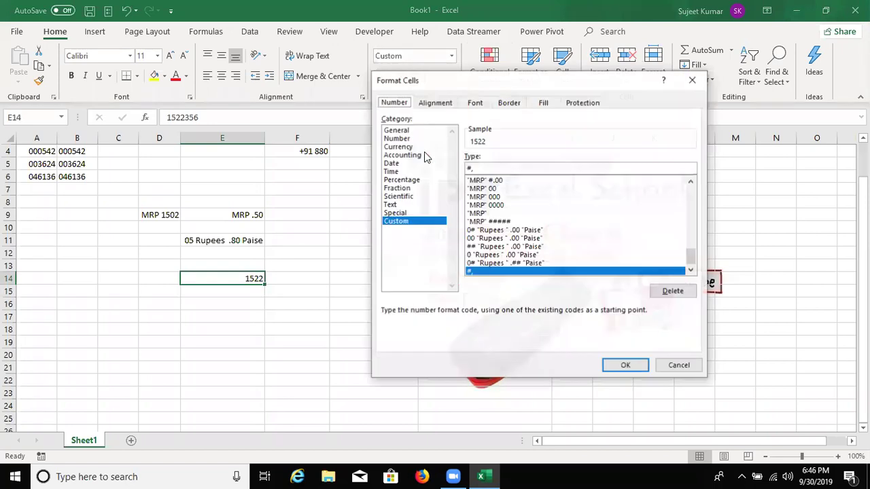
pyautogui.click(482, 169)
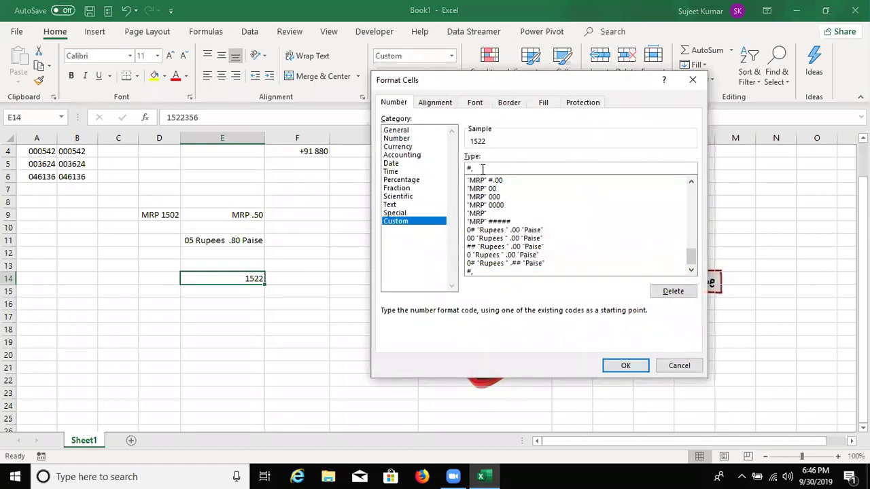
pyautogui.write('"K"')
pyautogui.press('Return')
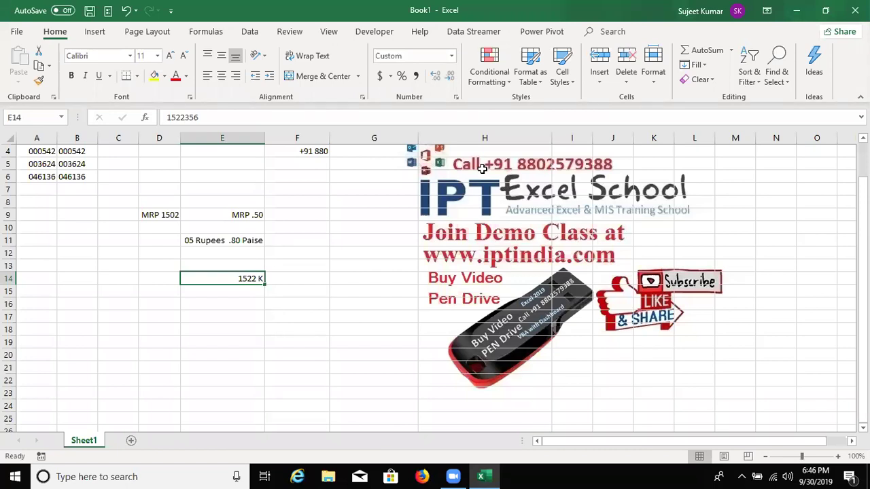
pyautogui.press('Down')
# Enter 2520352 in E15 and give it the custom format 0.00,, so it shows 2.52
pyautogui.write('2520')
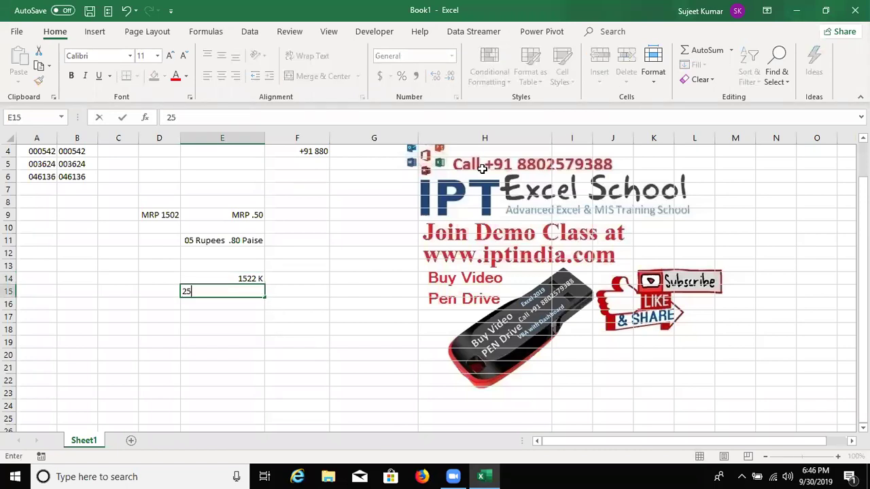
pyautogui.write('352')
pyautogui.hotkey('ctrl', 'Return')
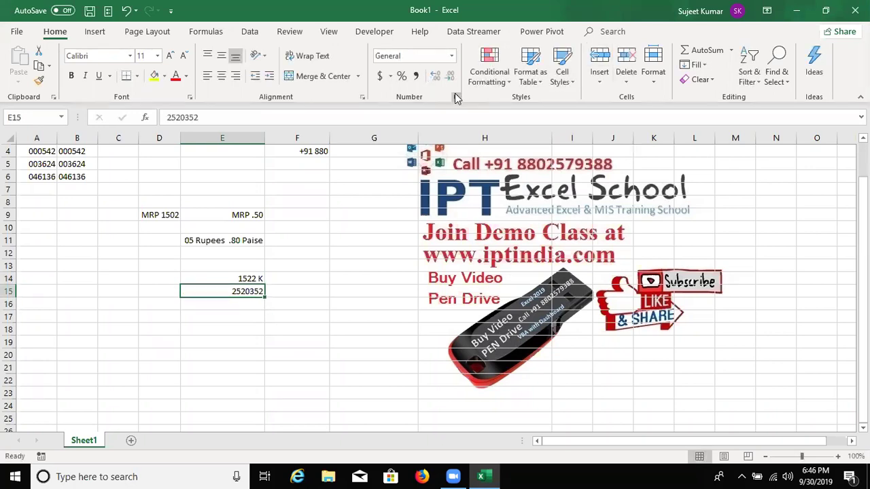
pyautogui.hotkey('ctrl', '1')
pyautogui.click(394, 221)
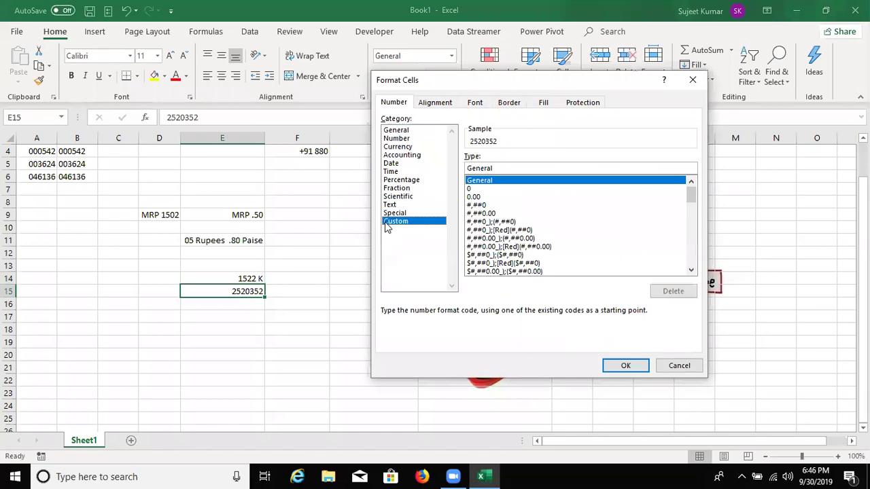
pyautogui.doubleClick(491, 170)
pyautogui.write('01')
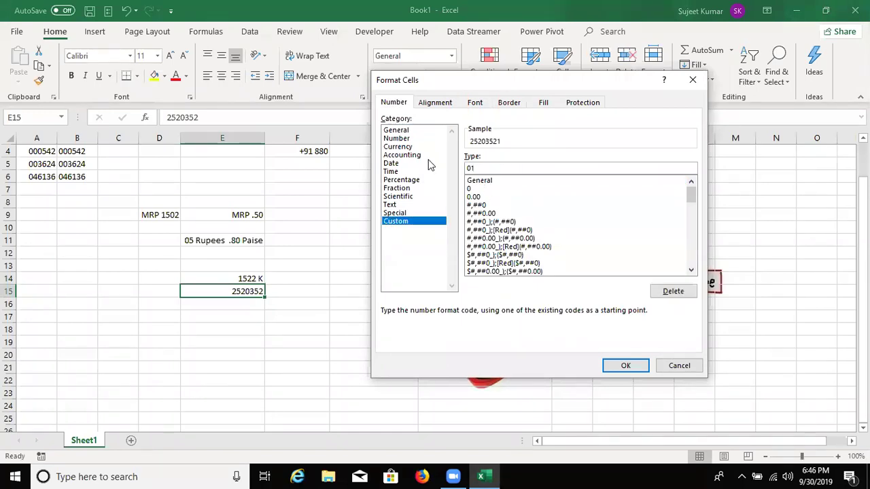
pyautogui.press('BackSpace')
pyautogui.write('.00')
pyautogui.write(',,')
pyautogui.click(614, 367)
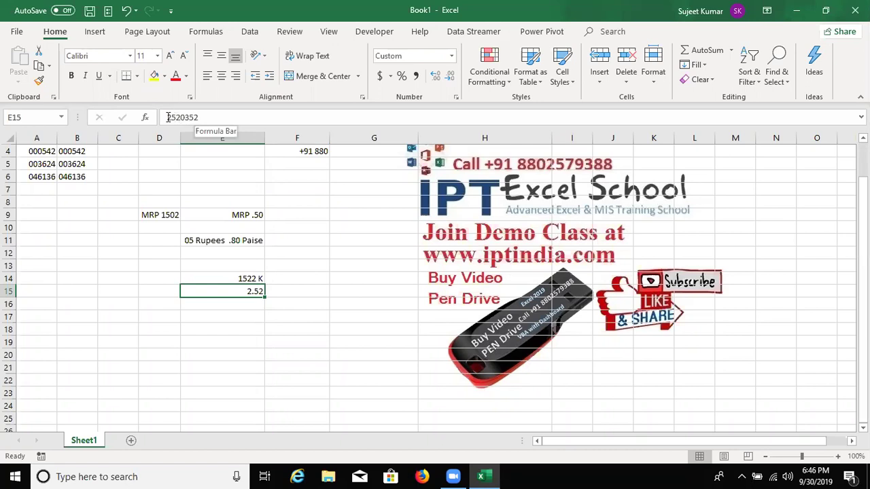
pyautogui.click(336, 278)
pyautogui.click(226, 304)
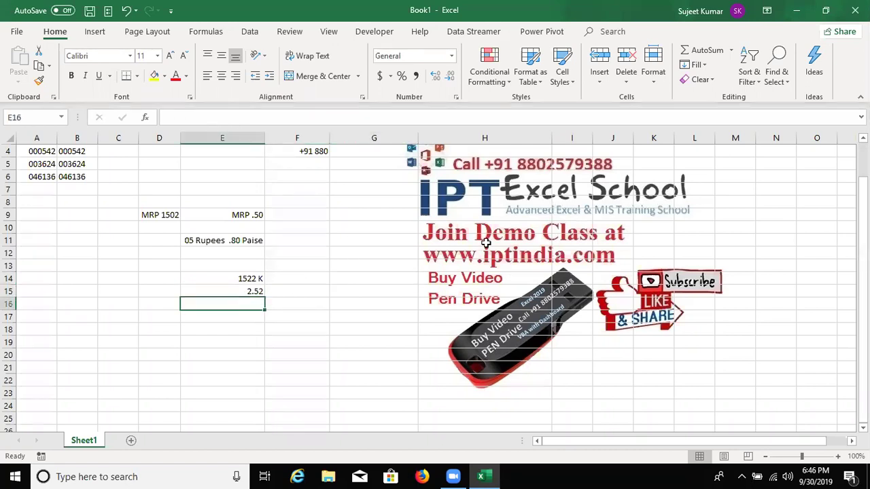
# Check the Custom number formats for E16 and cancel without changing anything
pyautogui.hotkey('ctrl', '1')
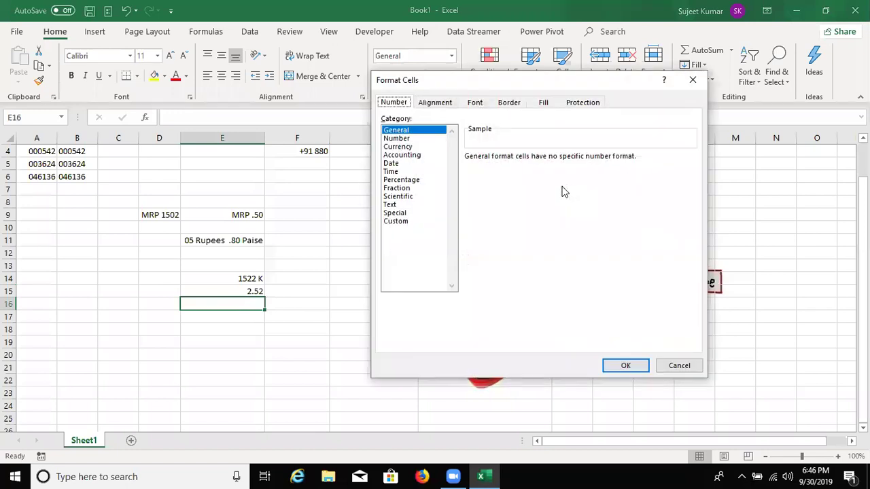
pyautogui.click(413, 221)
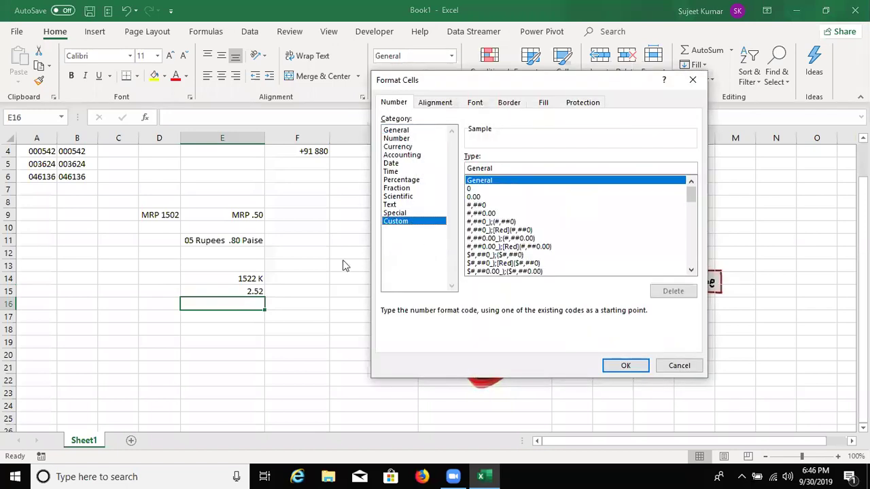
pyautogui.click(679, 365)
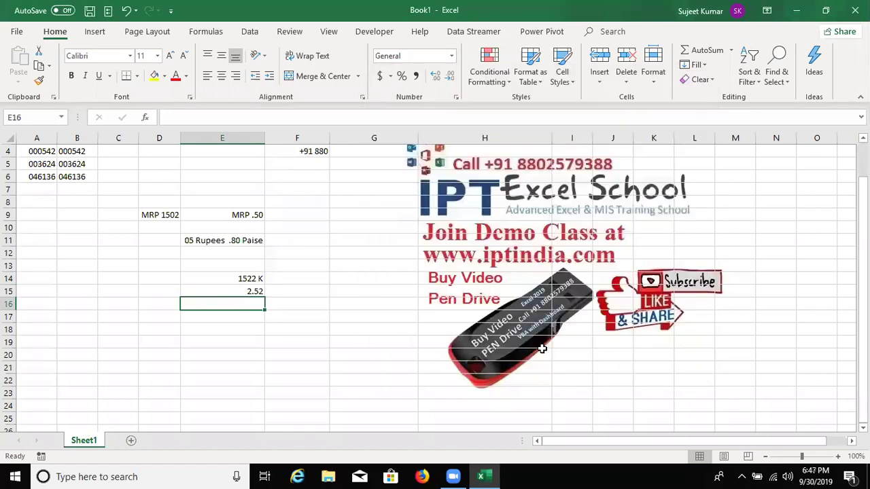
# Review the formatted cells C12, E9, F6 and E15, then minimize Excel to the desktop
pyautogui.click(115, 251)
pyautogui.click(241, 212)
pyautogui.click(327, 184)
pyautogui.scroll(1, 328, 185)
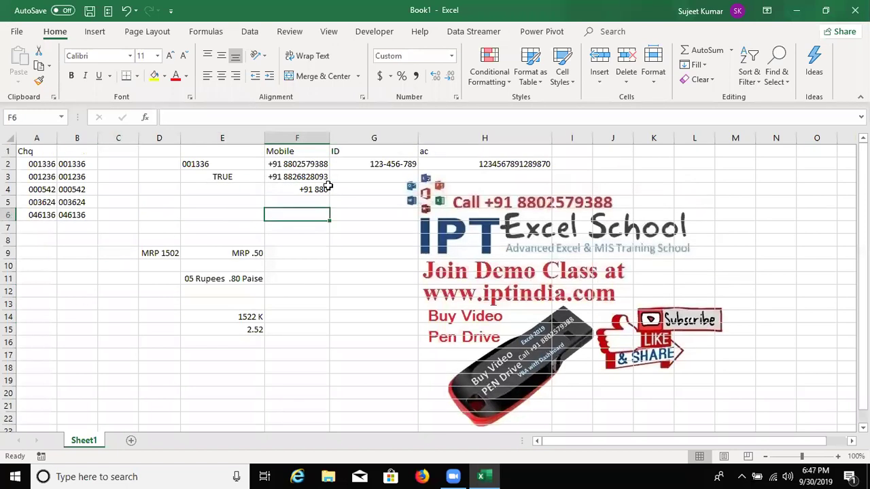
pyautogui.scroll(-1, 327, 187)
pyautogui.scroll(-1, 328, 187)
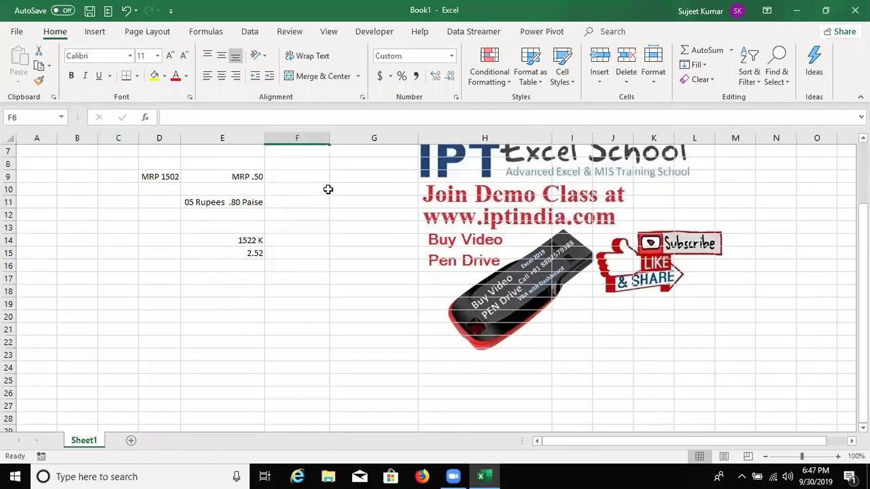
pyautogui.scroll(2, 329, 189)
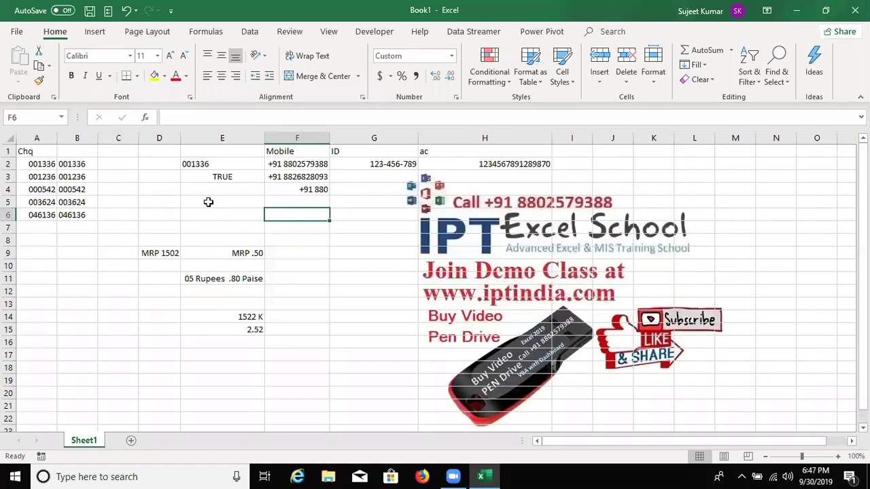
pyautogui.click(224, 338)
pyautogui.click(224, 327)
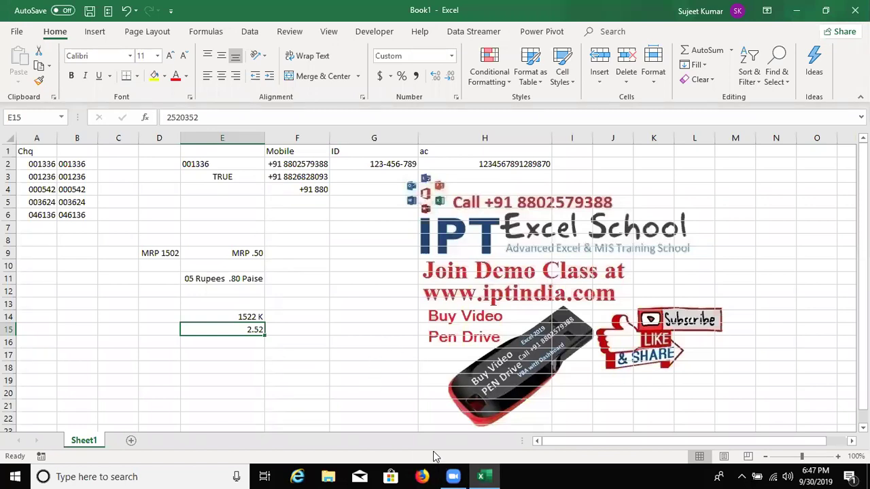
pyautogui.press('super+d')
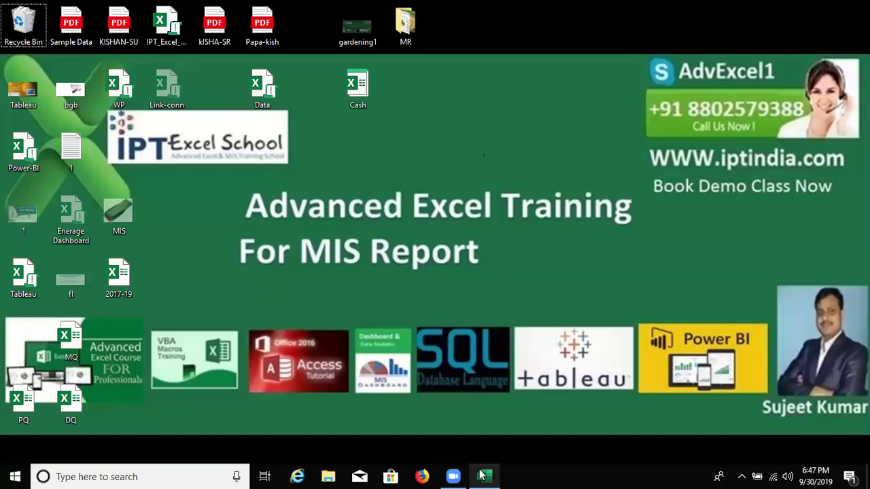
# Search the Start menu for 'cho' and launch Google Chrome from the results
pyautogui.press('super')
pyautogui.write('ex')
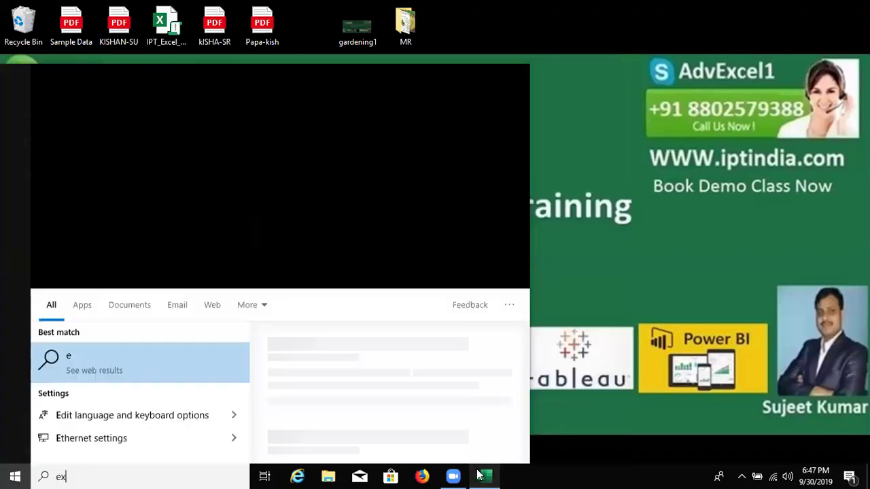
pyautogui.write('ce')
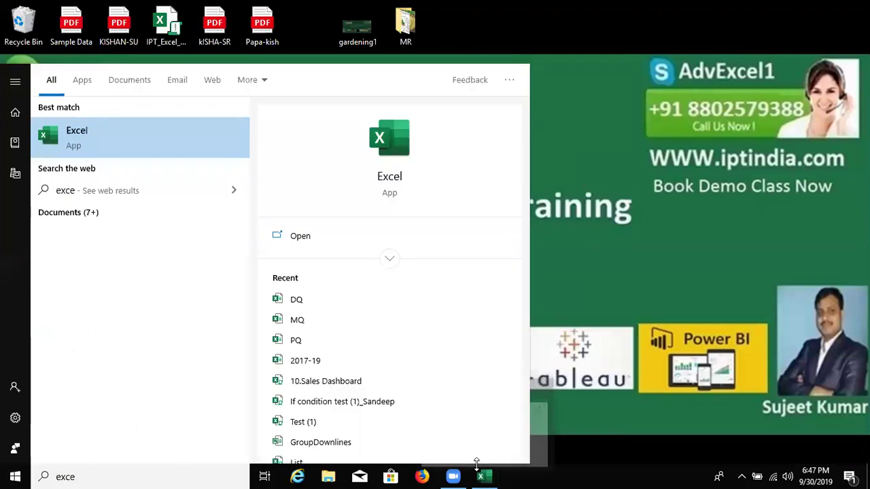
pyautogui.press('BackSpace')
pyautogui.press('BackSpace')
pyautogui.press('BackSpace')
pyautogui.press('BackSpace')
pyautogui.write('ch')
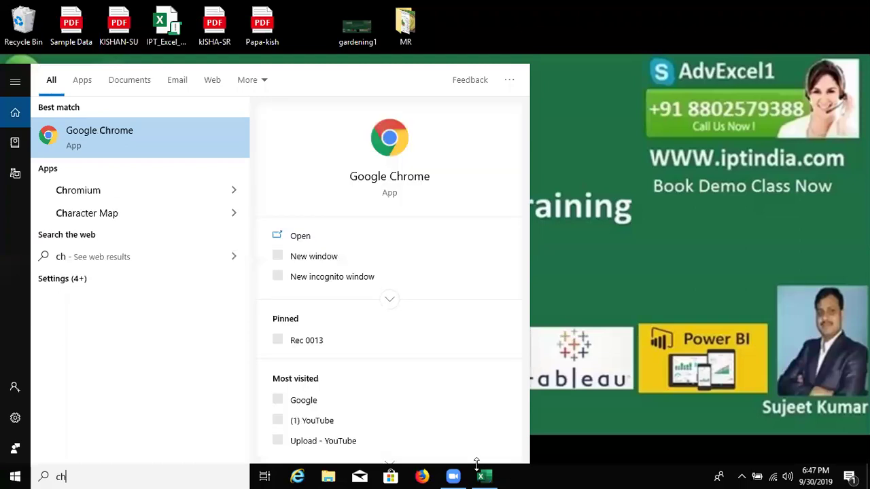
pyautogui.write('o')
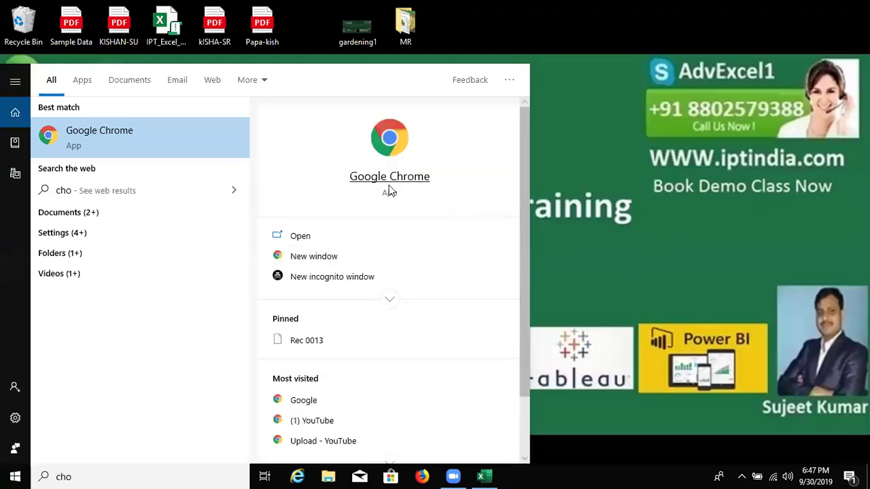
pyautogui.click(389, 179)
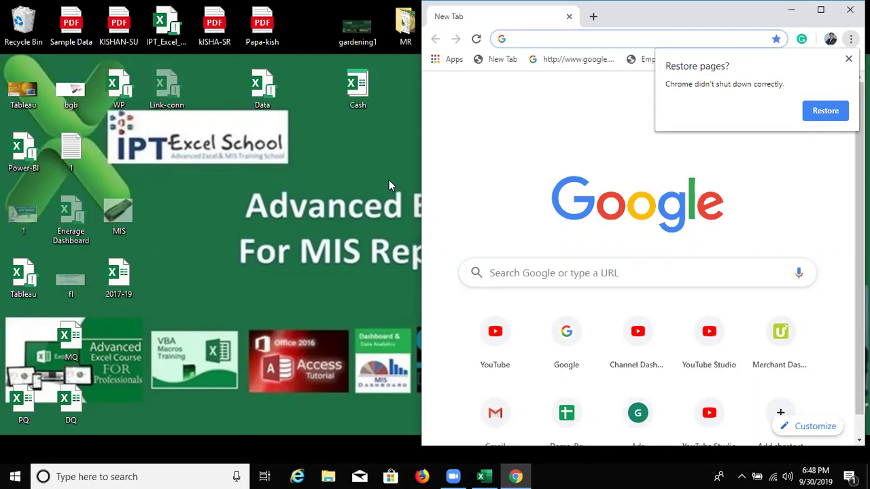
# Close the address suggestions and dismiss Chrome's Restore pages prompt
pyautogui.write('cust')
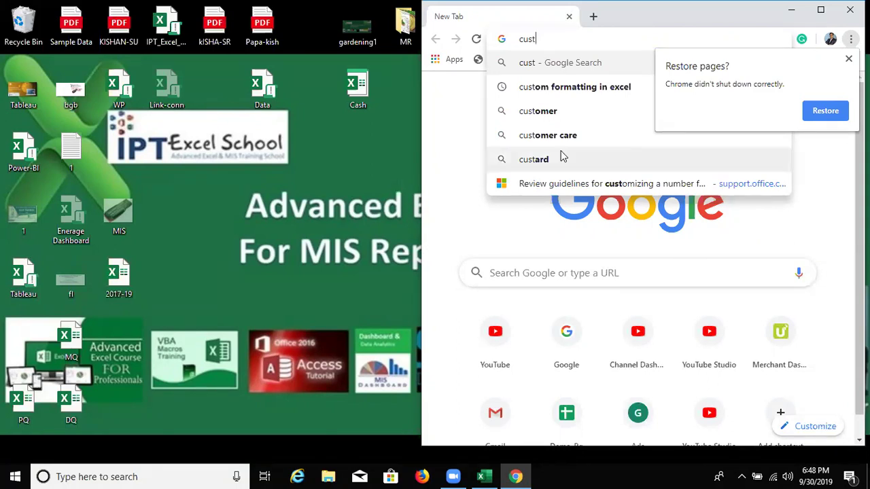
pyautogui.click(402, 141)
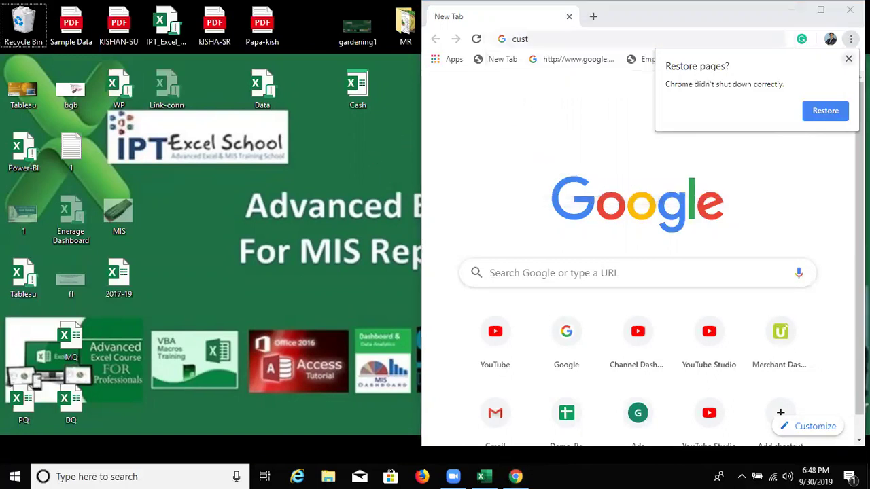
pyautogui.click(848, 59)
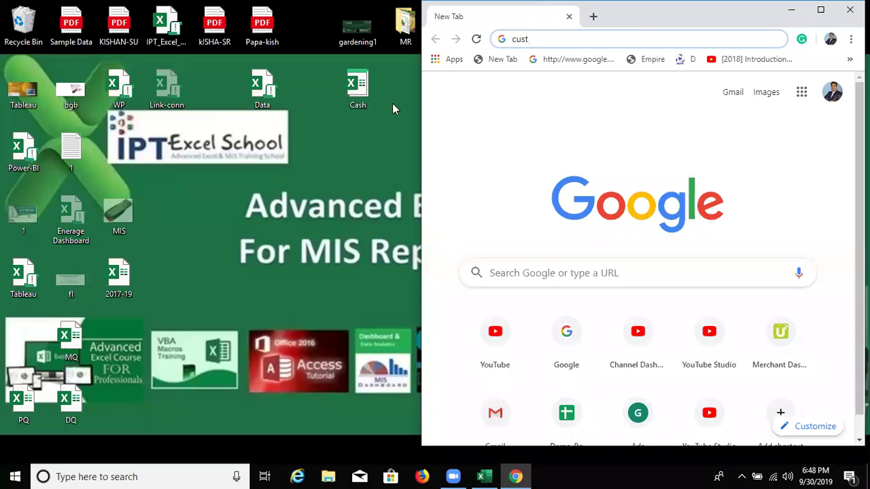
# Enter 'gm' in the address bar to load Gmail, then minimize Chrome
pyautogui.click(520, 39)
pyautogui.write('gmail.com')
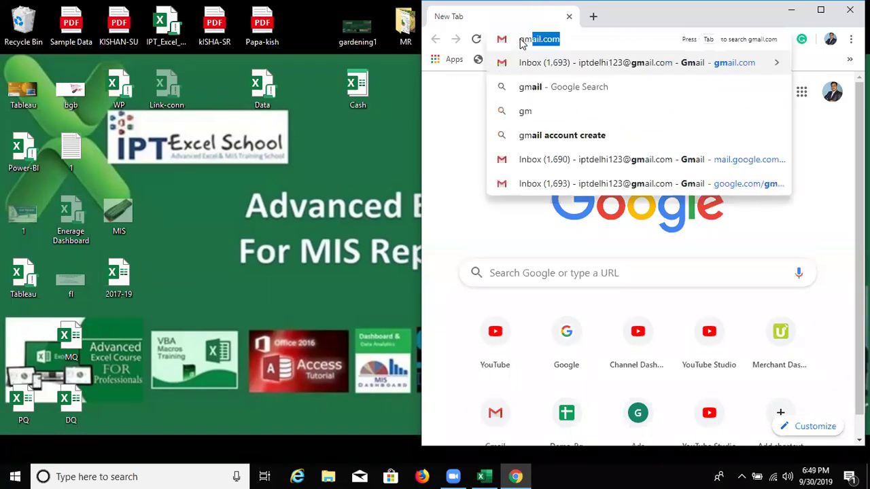
pyautogui.press('Return')
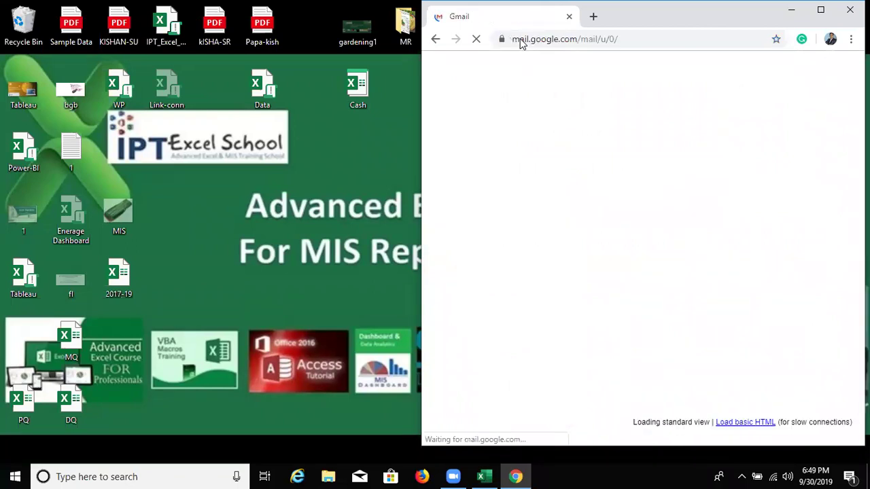
pyautogui.click(790, 10)
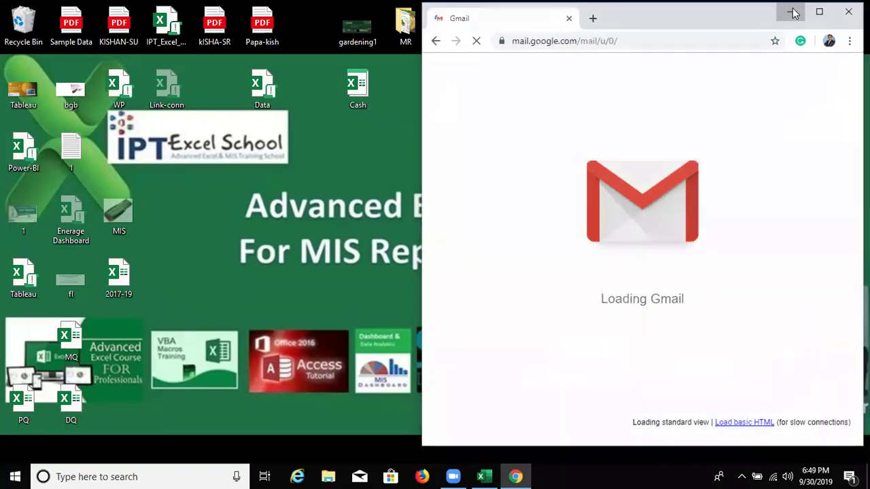